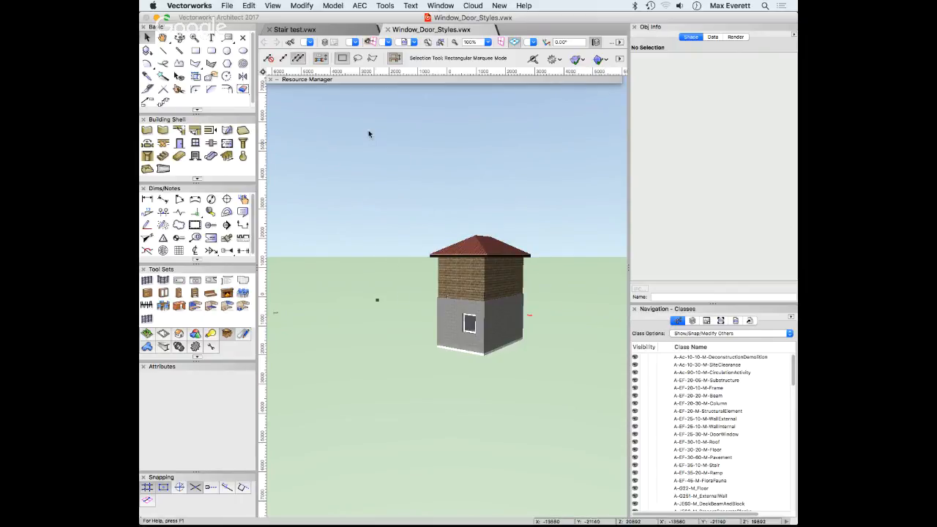
left_click(275, 81)
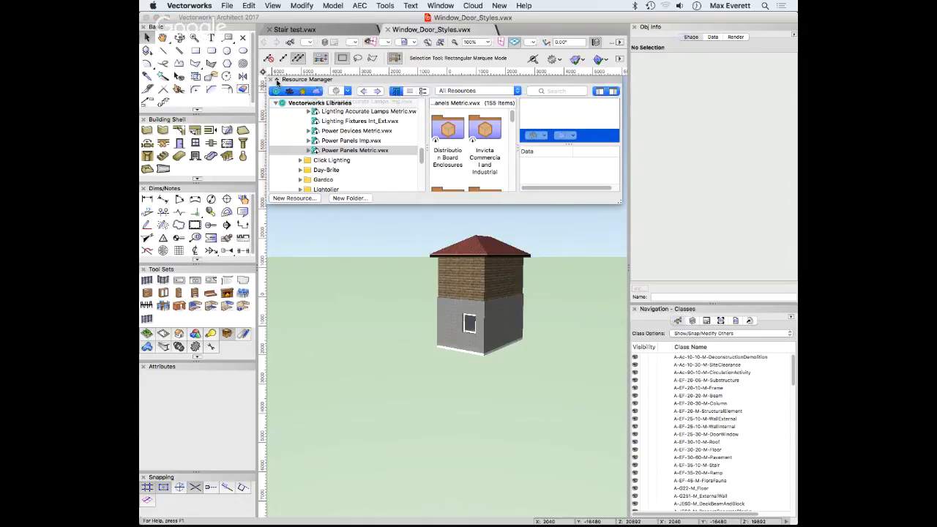
left_click_drag(620, 203, 647, 357)
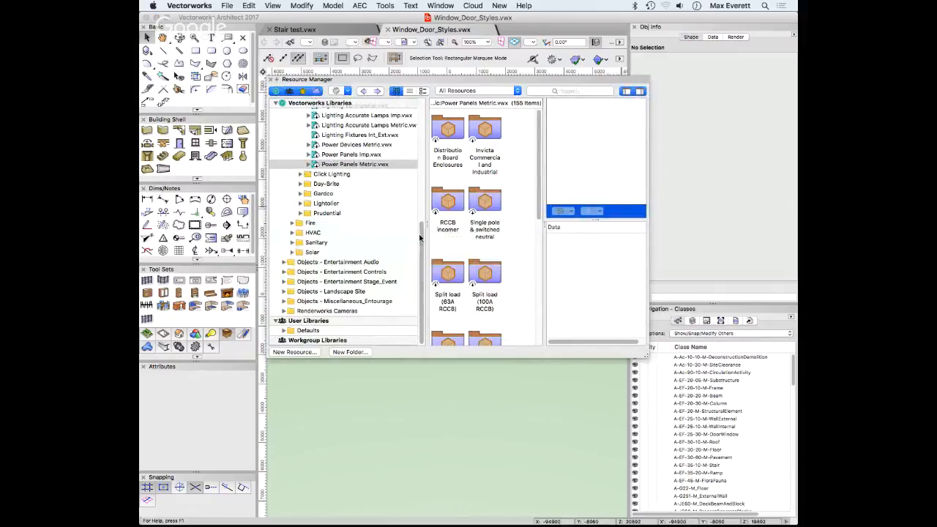
scroll(423, 267, "up", 5)
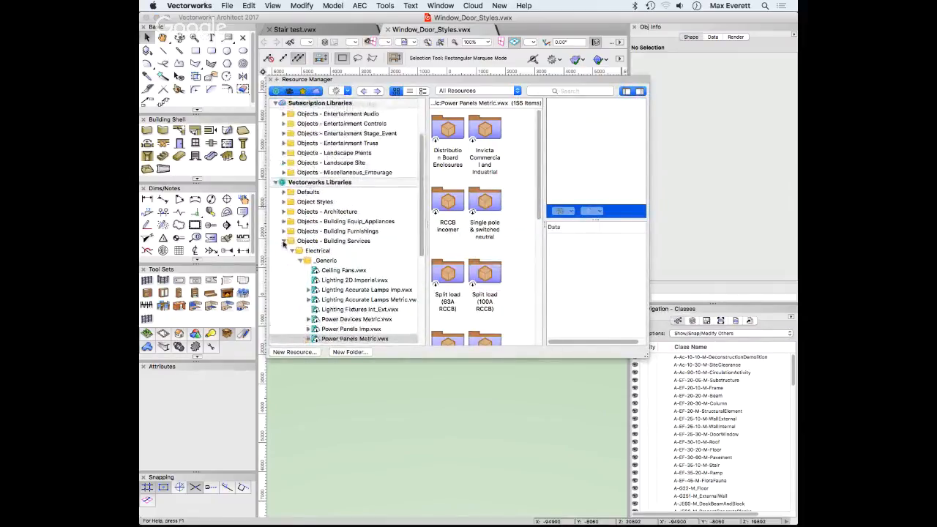
left_click(284, 241)
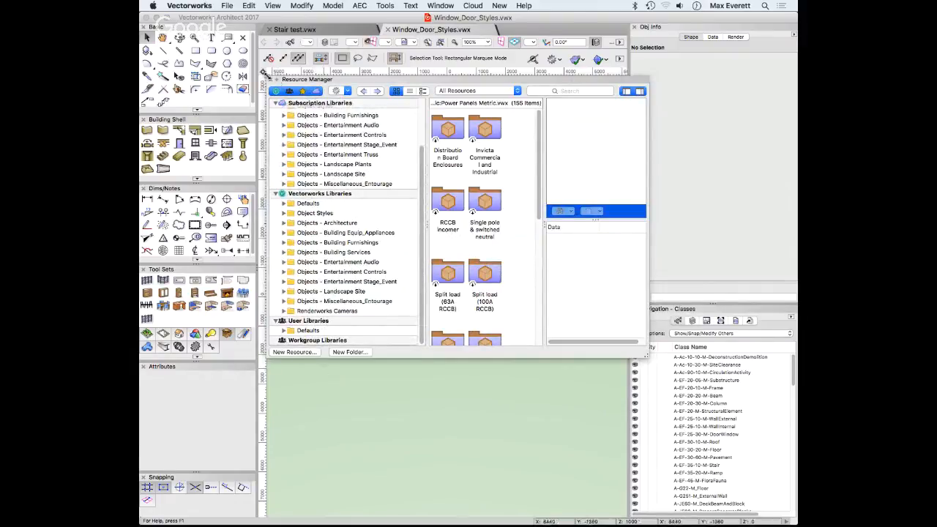
left_click(276, 79)
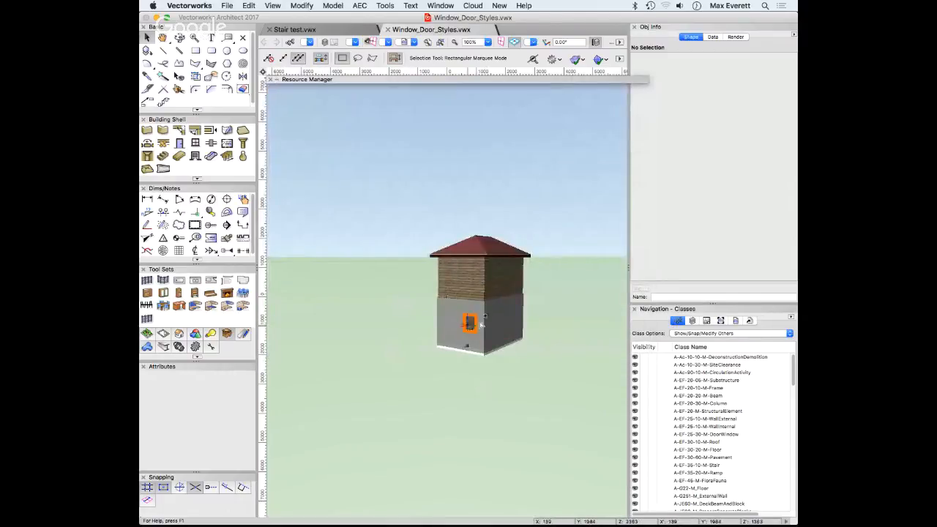
Select the ground-floor window and choose Replace… for its style in Object Info
scroll(506, 310, "down", 2)
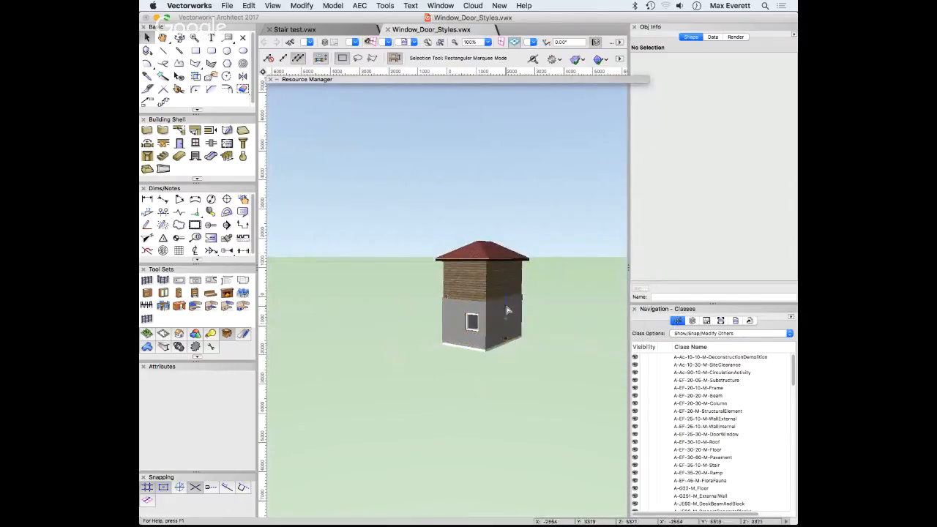
scroll(504, 310, "up", 4)
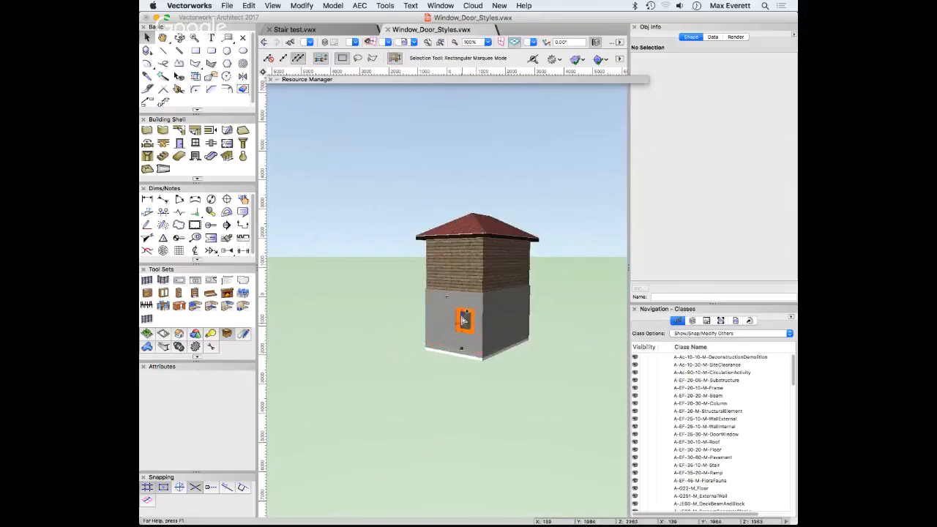
left_click(464, 320)
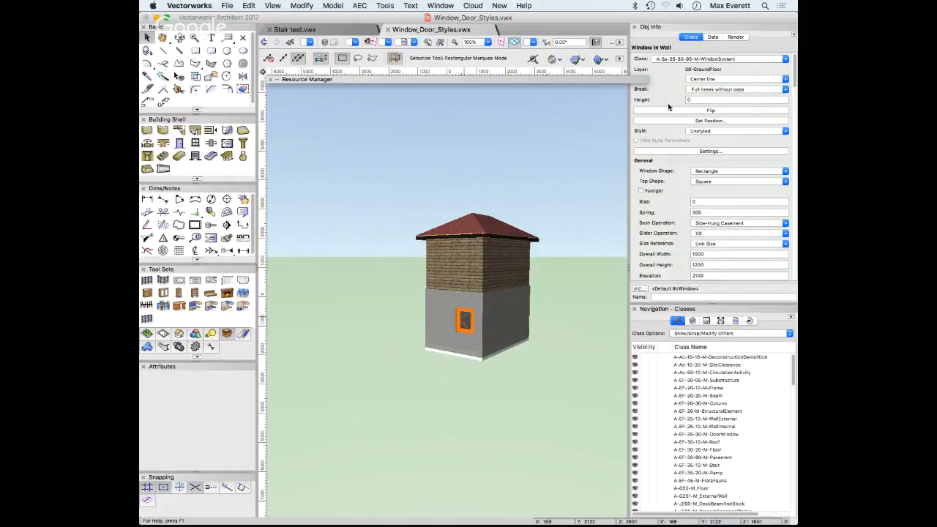
left_click(723, 131)
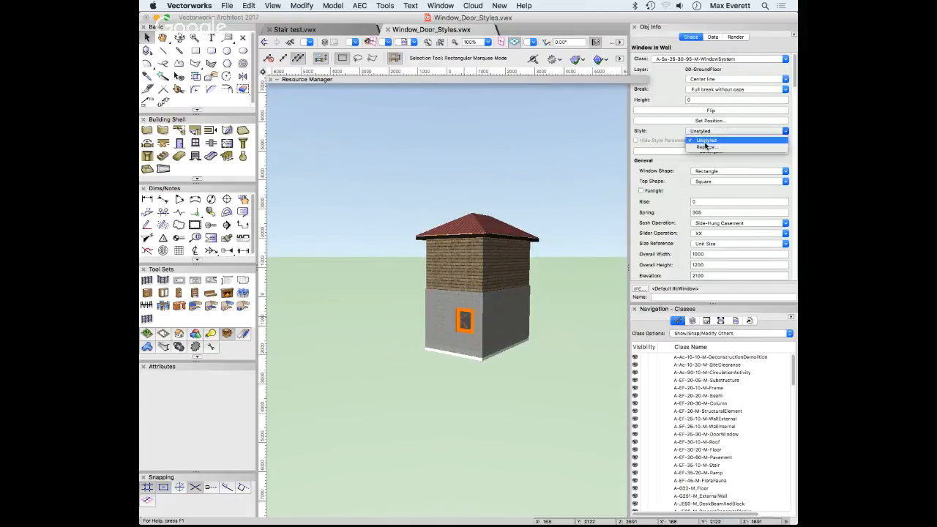
left_click(719, 149)
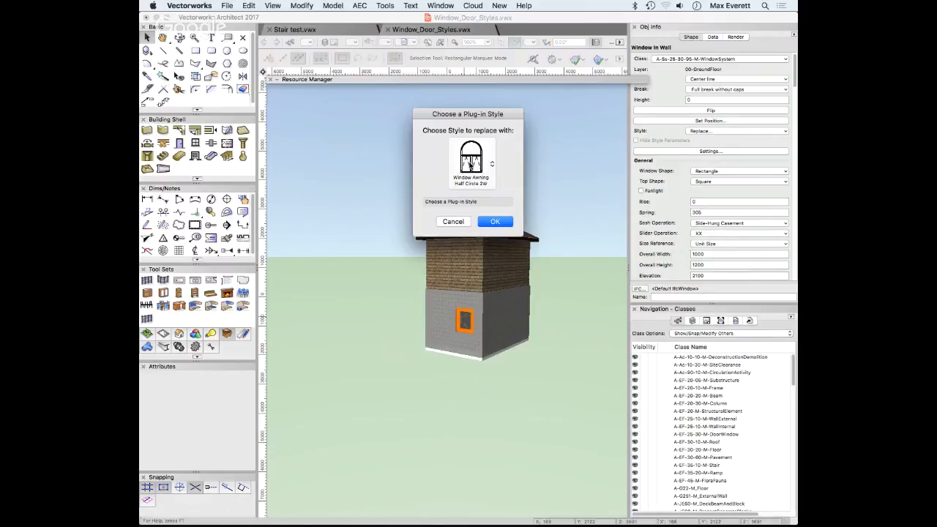
Browse the window style folders down to Velfac 200's VELFAC styles, then close the browser
left_click(471, 165)
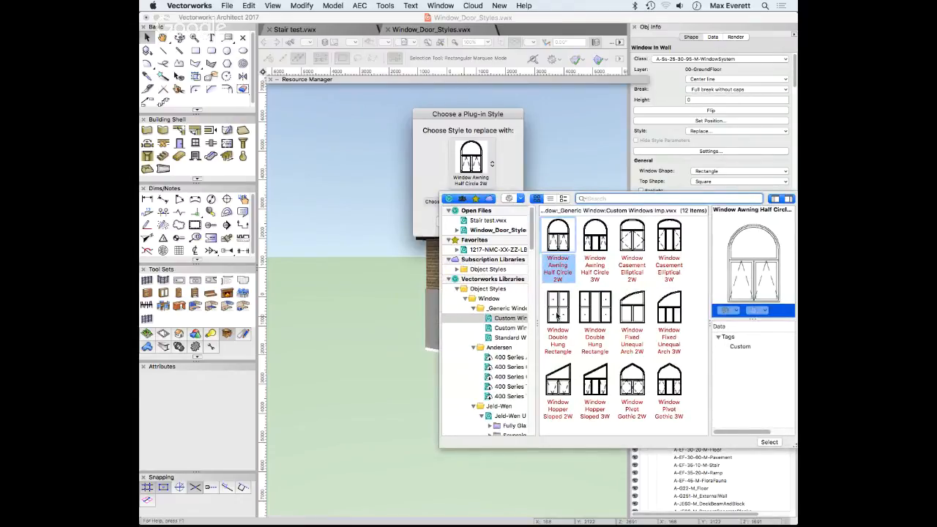
left_click(473, 308)
left_click(473, 318)
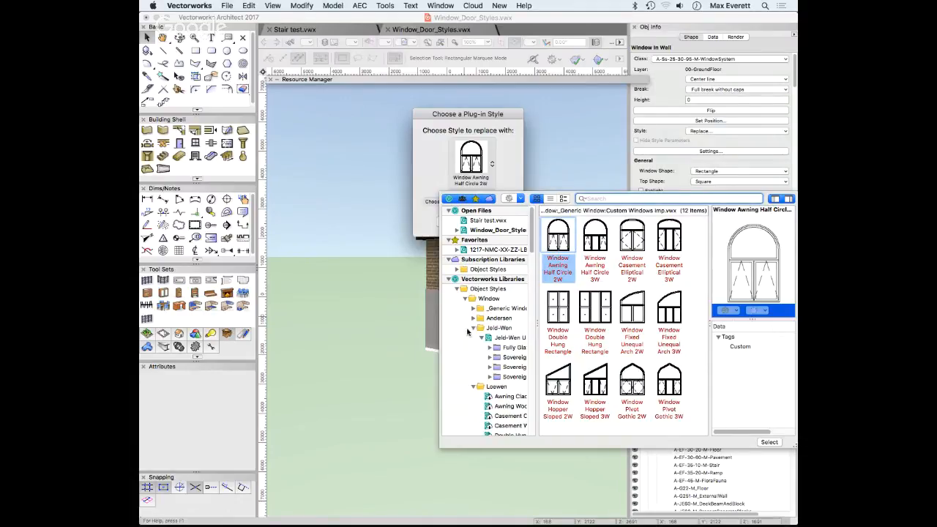
left_click(474, 329)
left_click(474, 339)
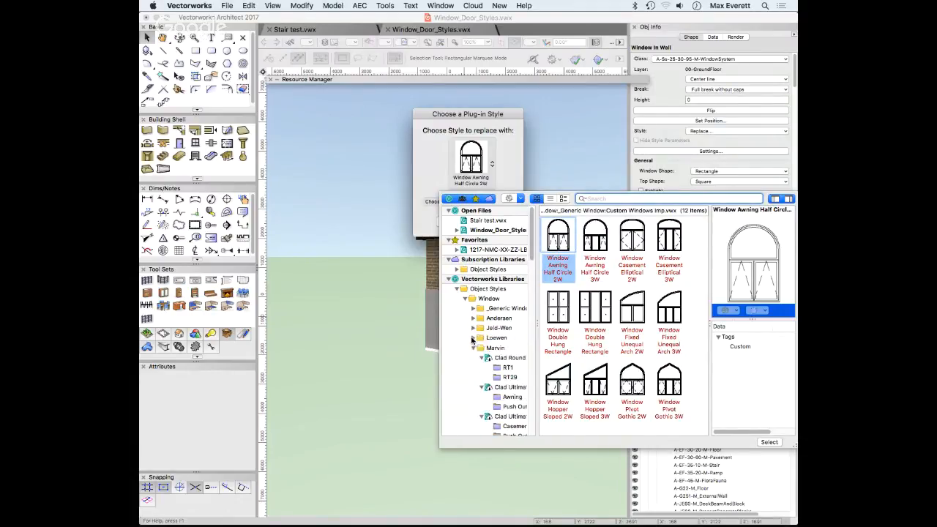
left_click(473, 348)
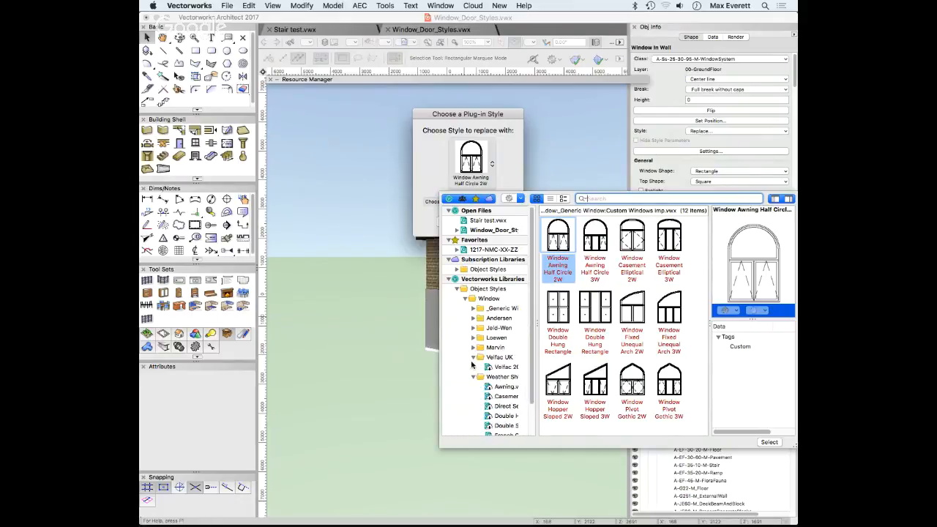
left_click(474, 378)
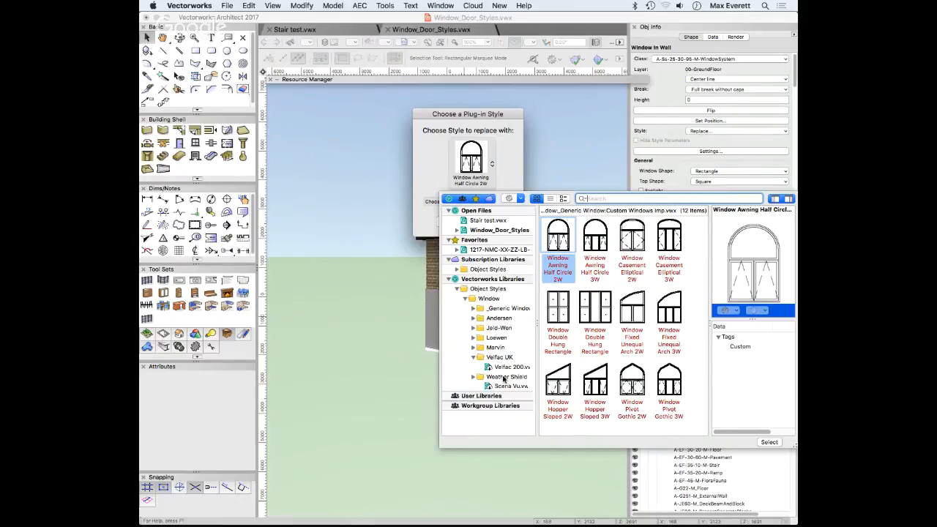
left_click(504, 368)
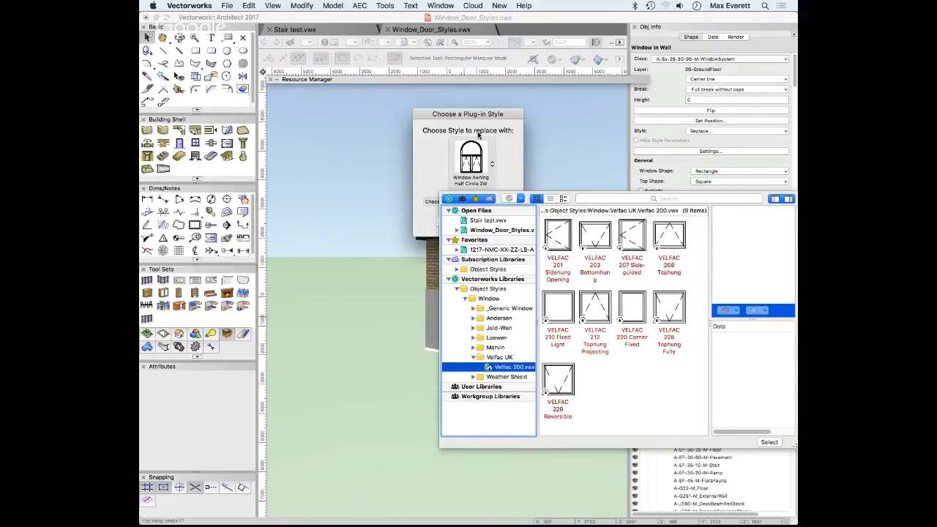
left_click(480, 138)
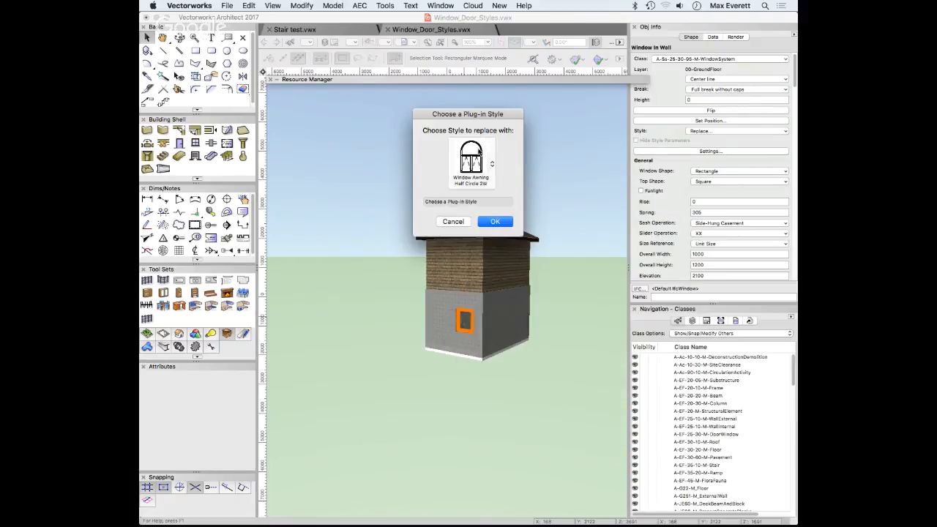
Cancel the style replacement, refresh the resource libraries, and roll up the Resource Manager
left_click(454, 222)
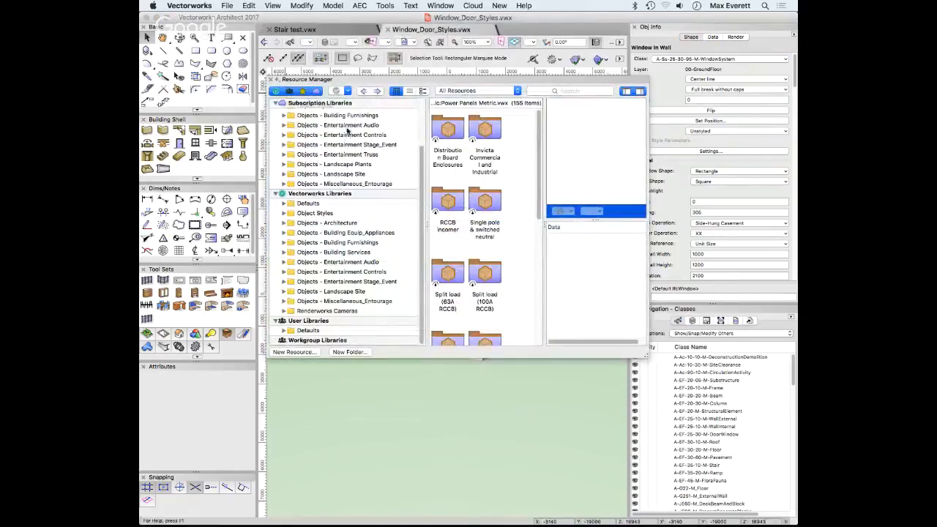
left_click(347, 92)
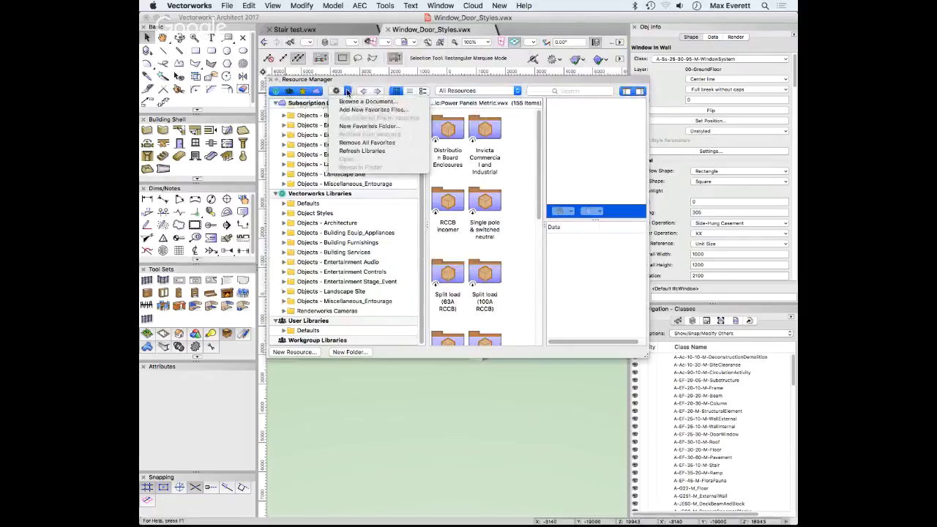
left_click(347, 151)
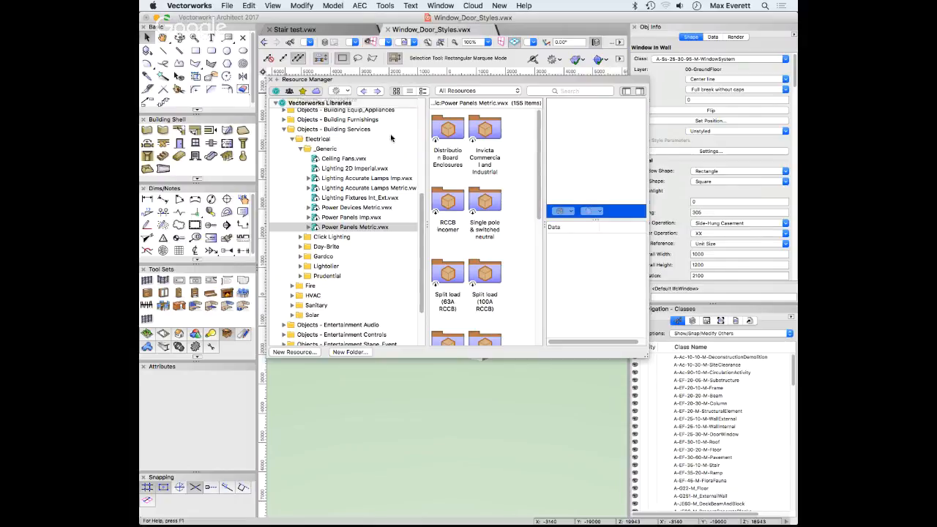
left_click(299, 149)
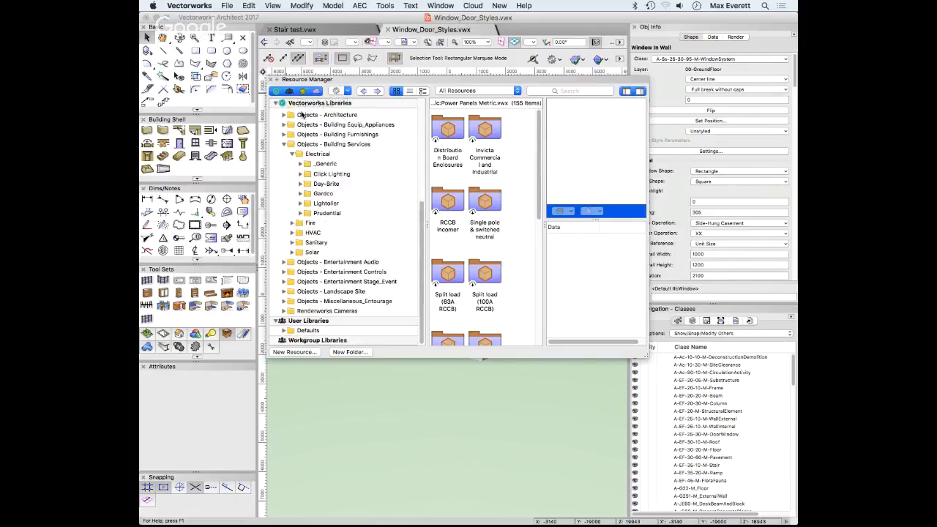
left_click(277, 80)
left_click(705, 131)
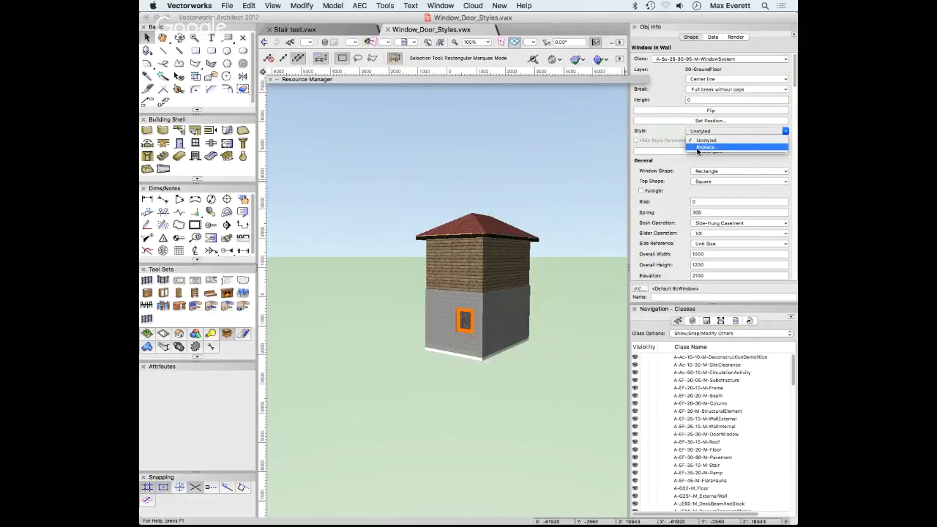
Replace the ground-floor window's style with VELFAC 201 Sidehung Opening from Velfac 200
left_click(698, 150)
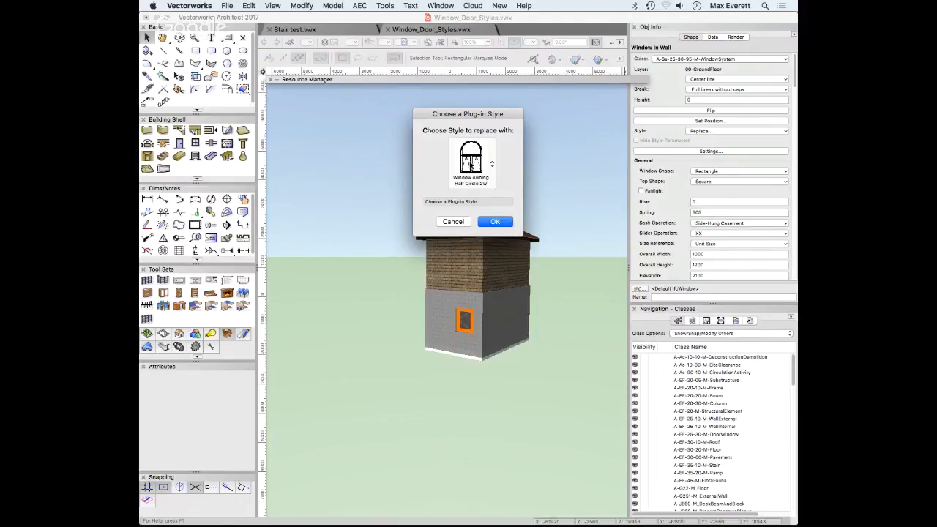
left_click(472, 162)
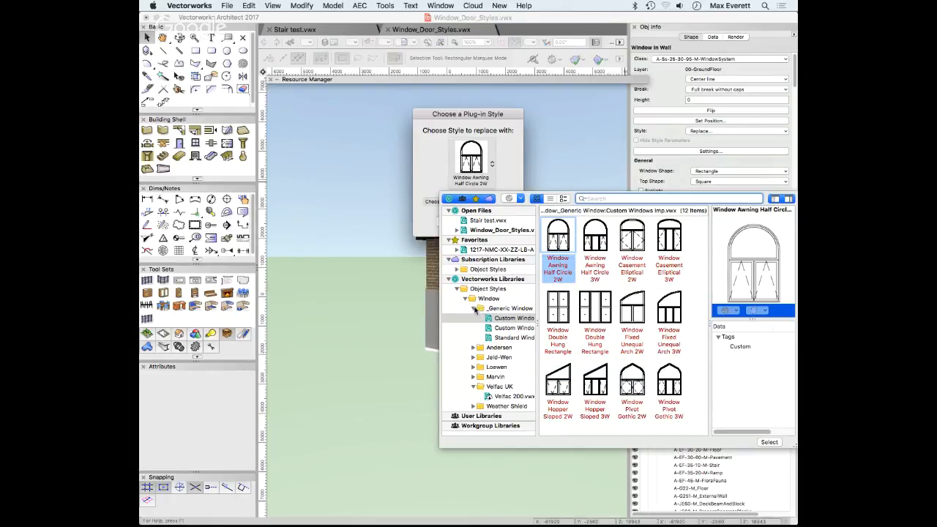
left_click(473, 308)
left_click(506, 367)
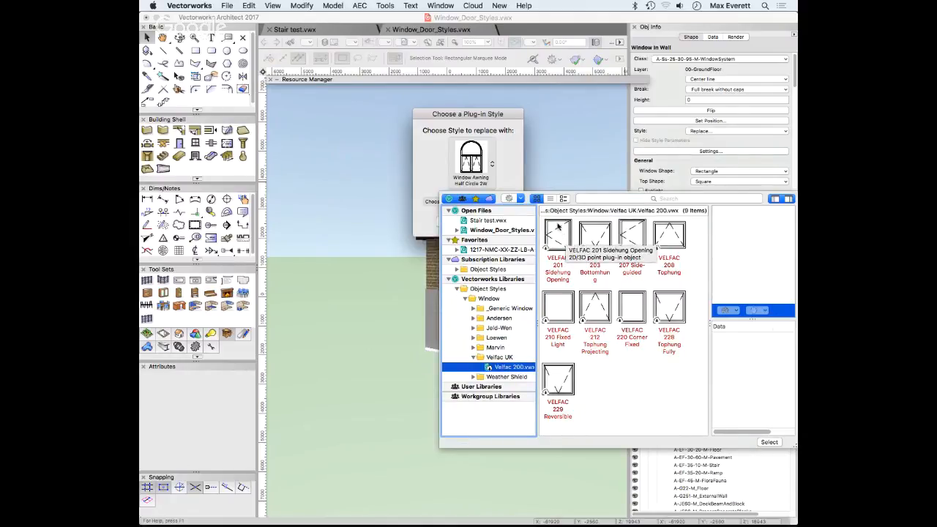
left_click(559, 229)
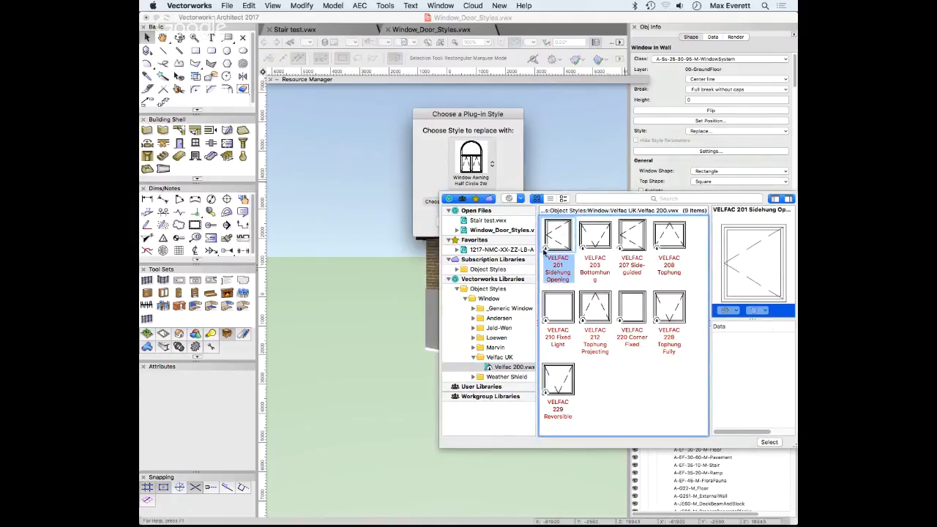
left_click(766, 443)
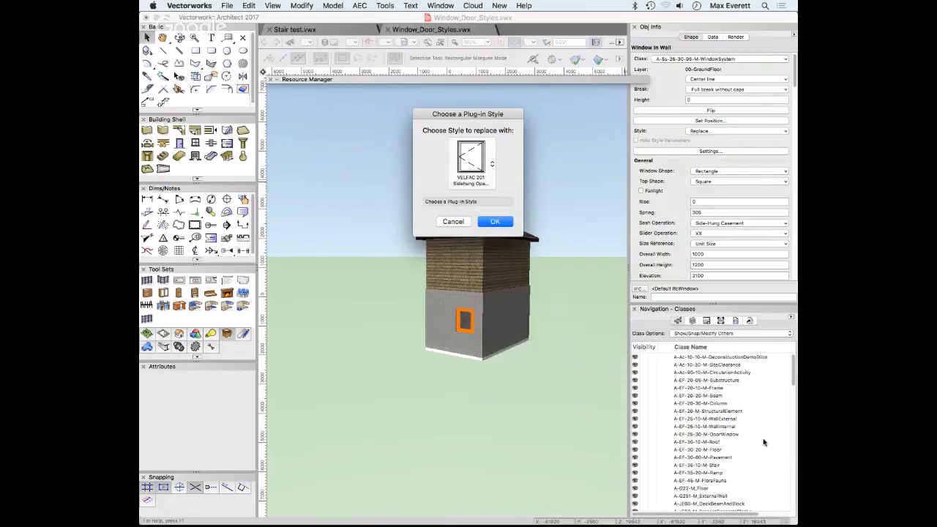
left_click(496, 222)
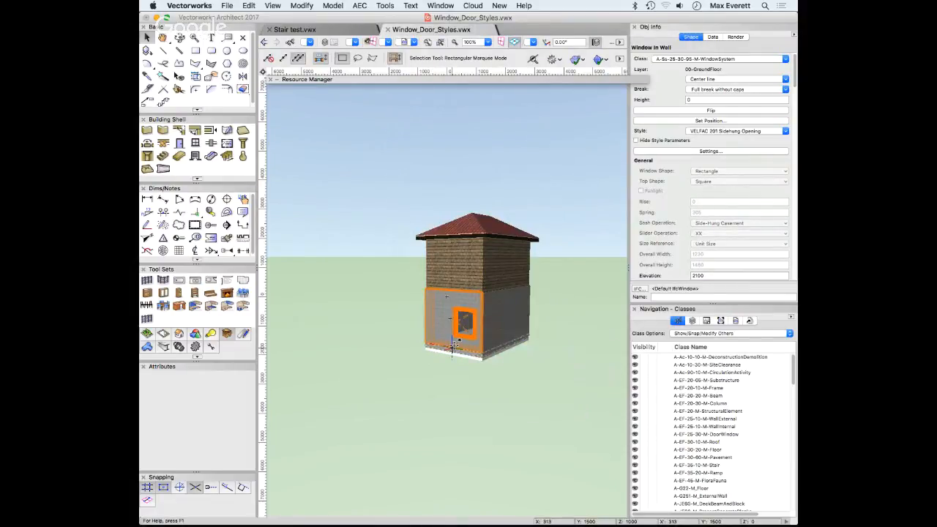
Filter Window_Door_Styles.vwx's resources to Symbols/Plug-In Objects and scroll to the VELFAC item
left_click(277, 80)
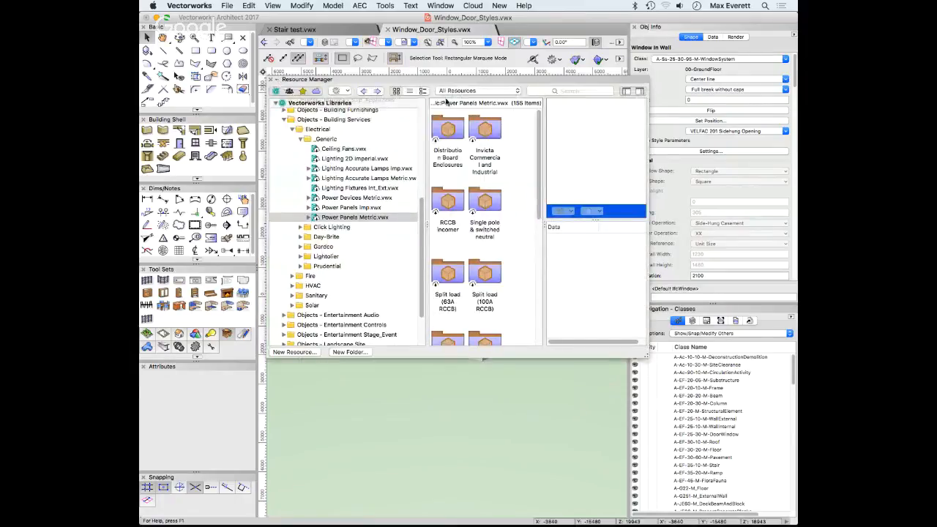
scroll(296, 169, "down", 3)
scroll(301, 183, "up", 10)
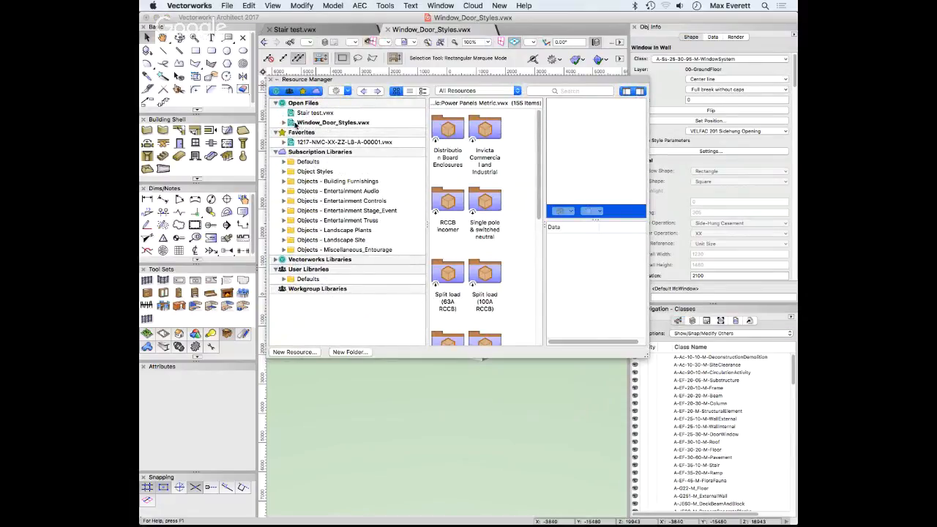
left_click(326, 123)
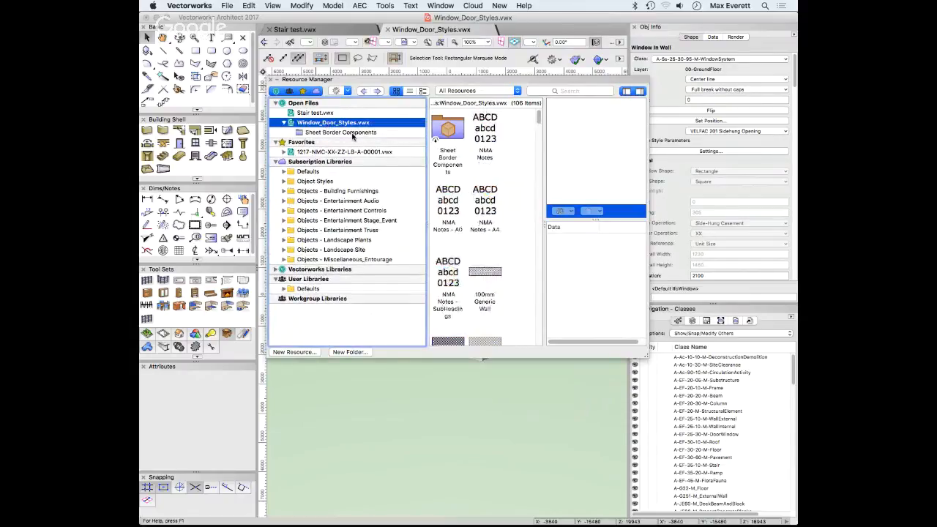
left_click(285, 123)
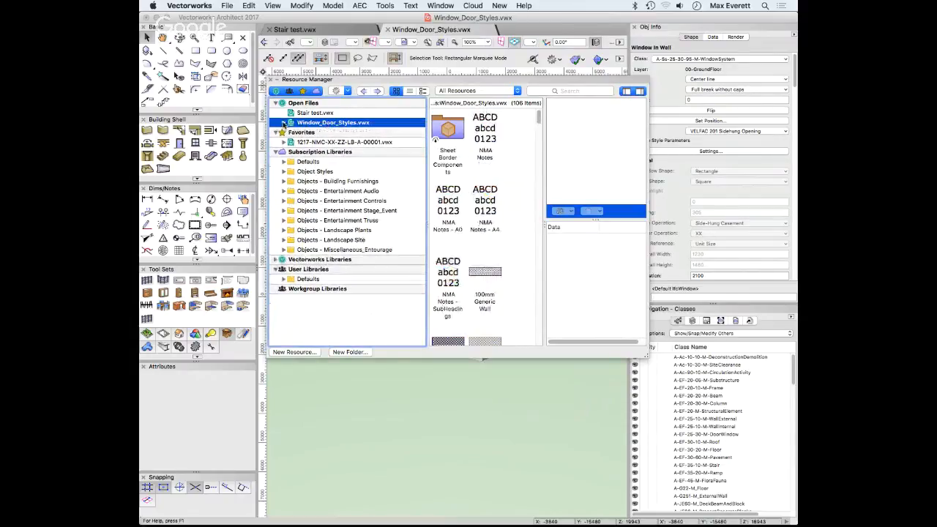
left_click(492, 91)
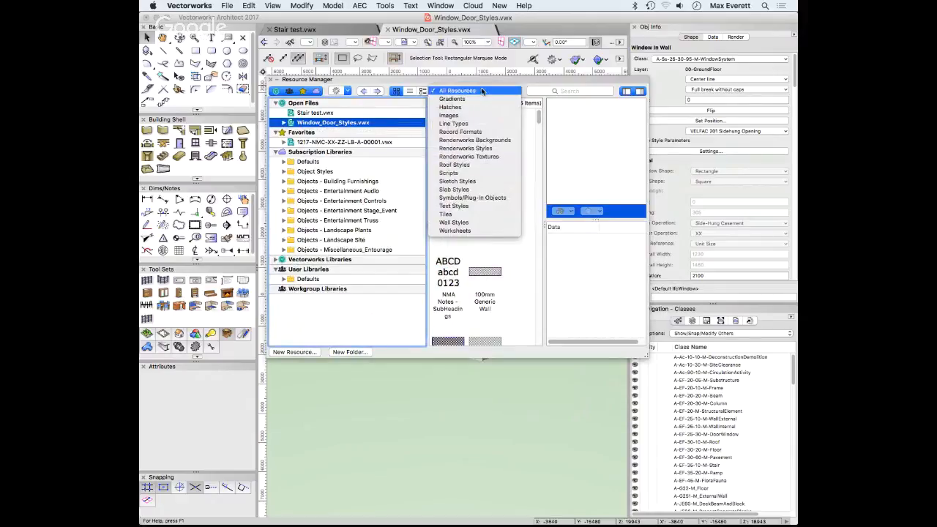
left_click(495, 91)
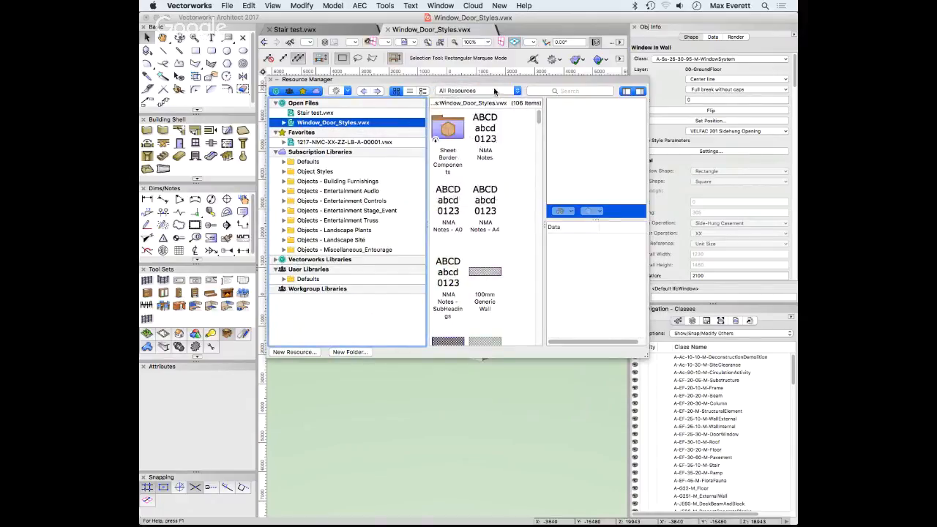
left_click(495, 91)
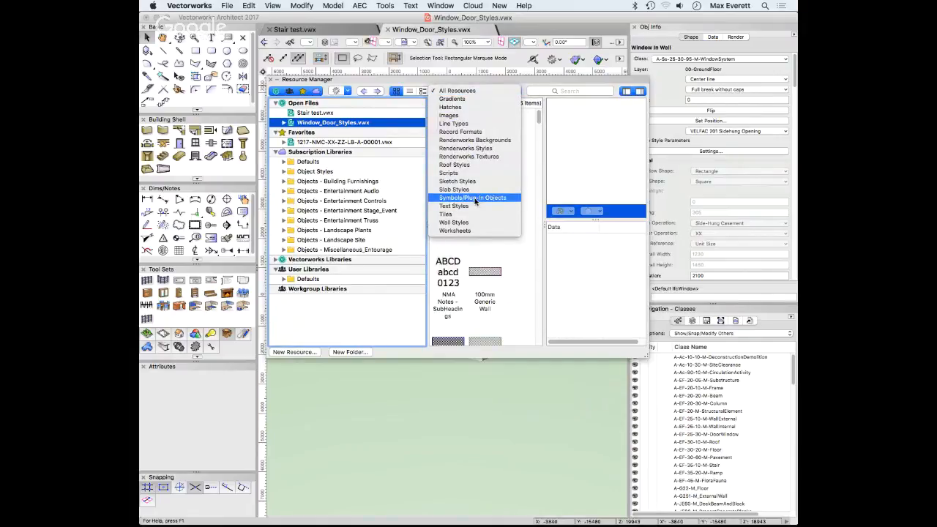
left_click(476, 199)
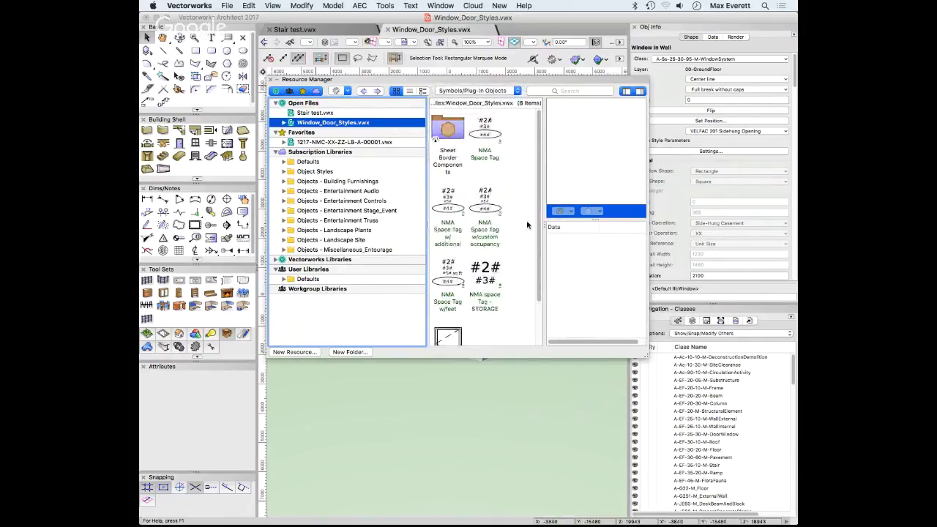
scroll(534, 241, "down", 3)
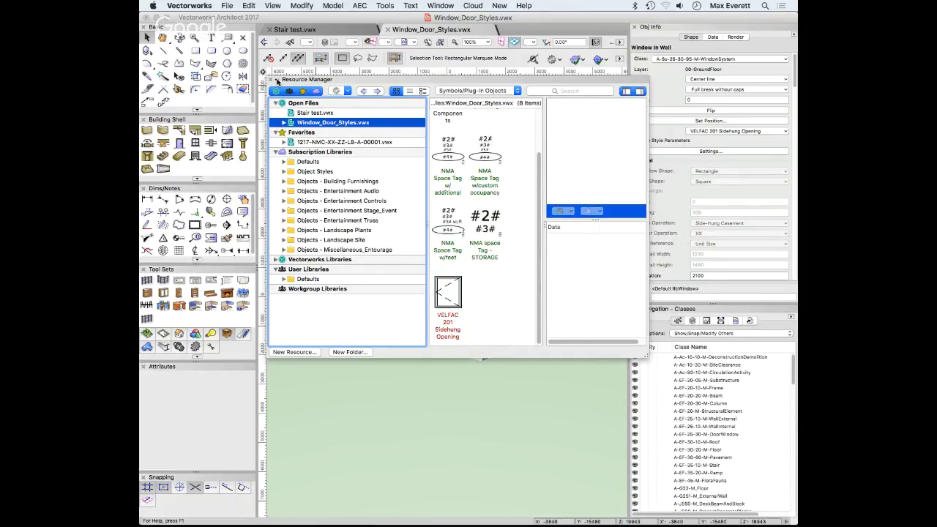
Select the VELFAC 201 Sidehung Opening style in the Resource Manager and open it for editing
left_click(277, 80)
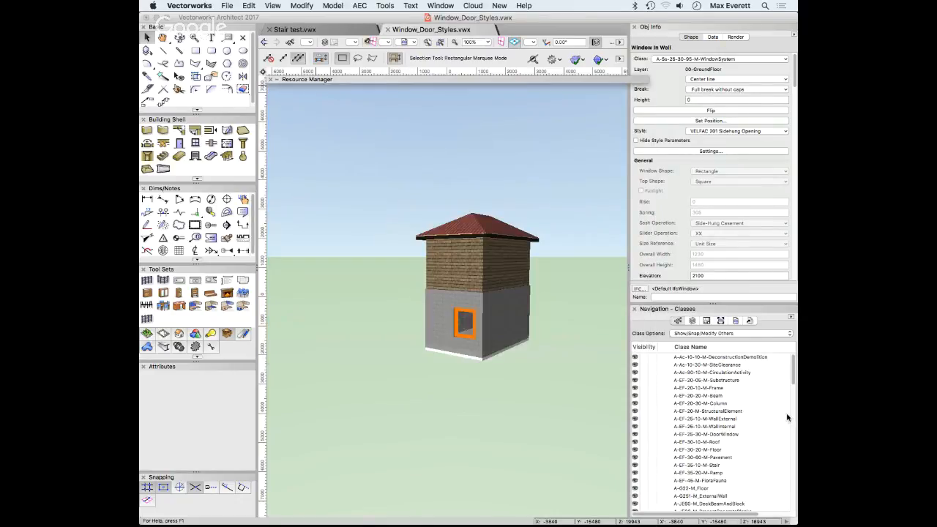
scroll(788, 418, "down", 10)
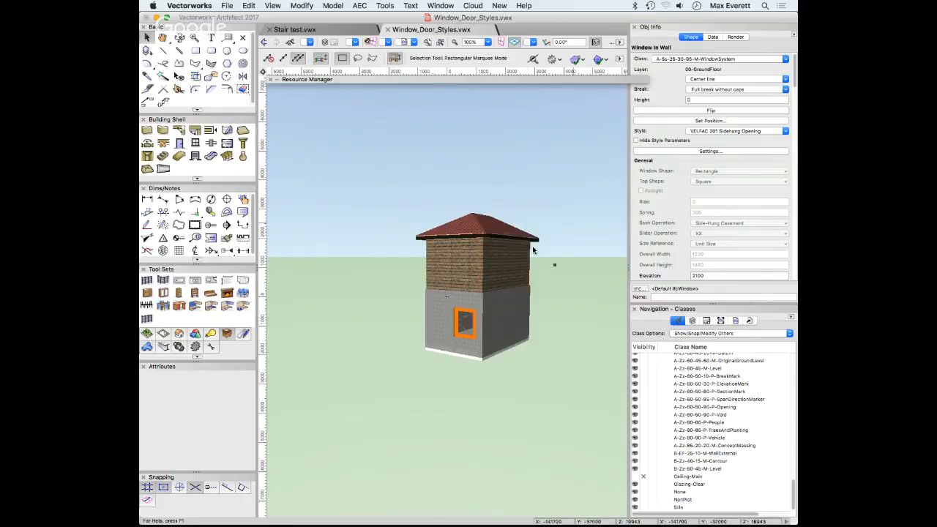
left_click(277, 79)
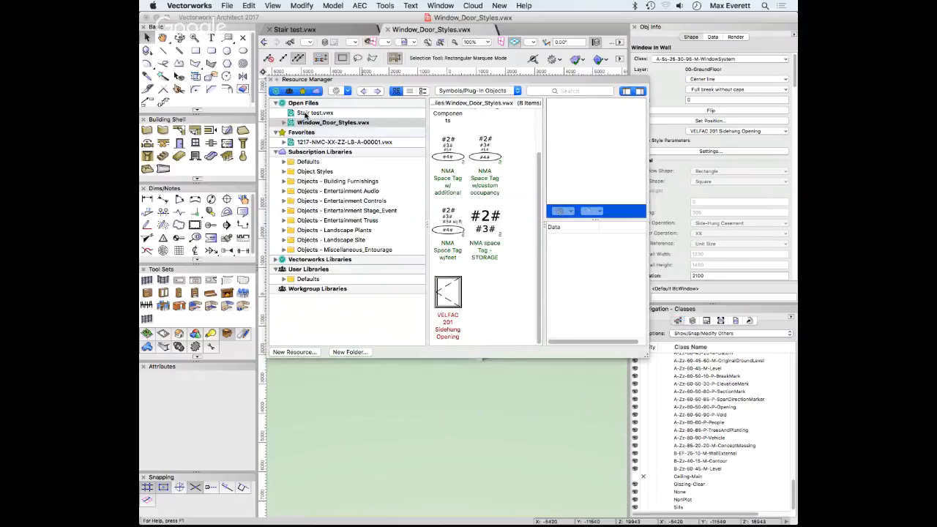
left_click(446, 302)
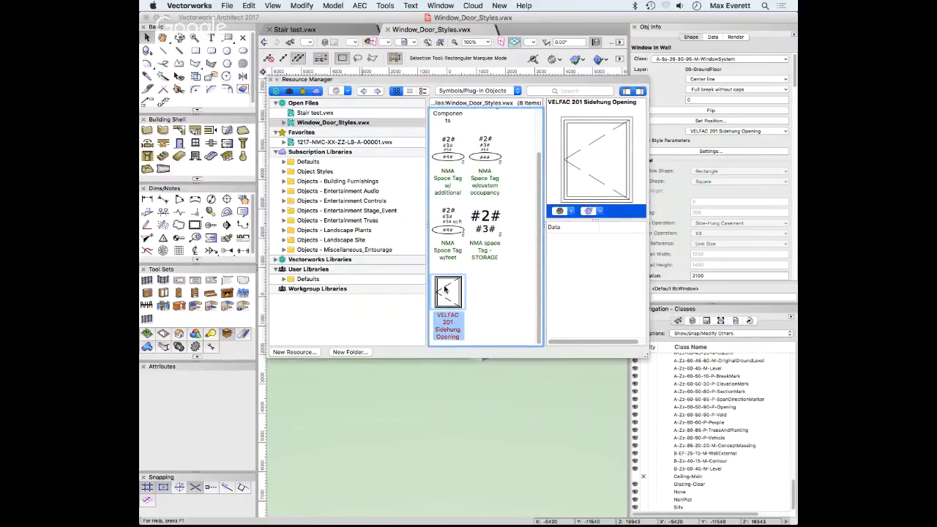
right_click(443, 287)
left_click(456, 324)
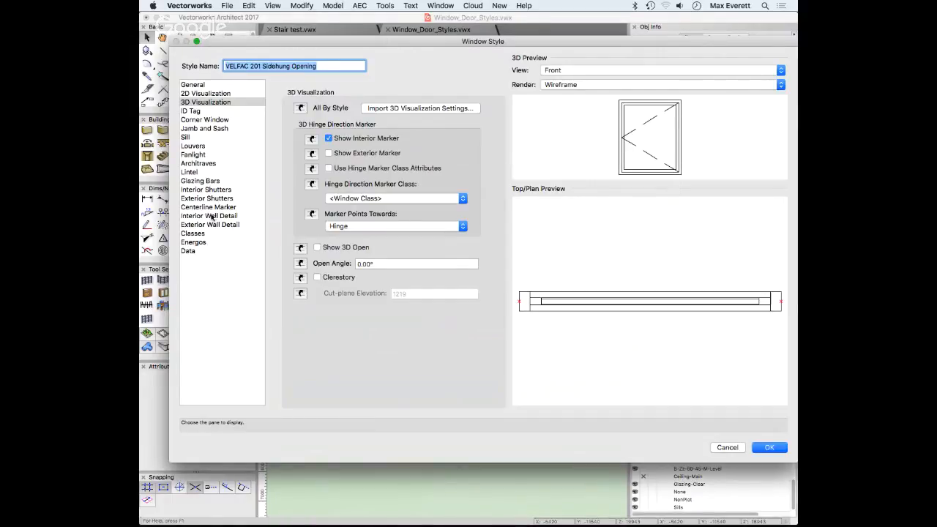
Show the General pane of the VELFAC 201 window style
left_click(187, 86)
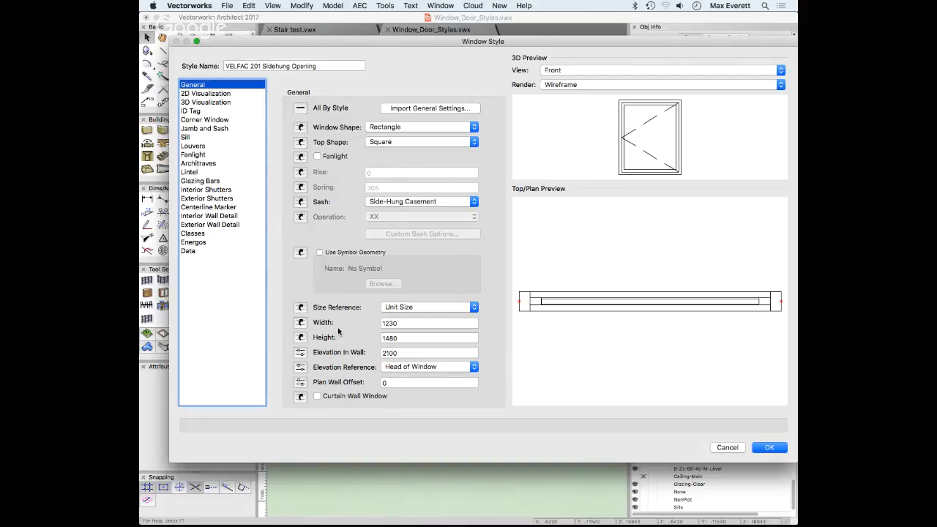
Make the style's width and height By Instance, then view its Classes pane
left_click(301, 323)
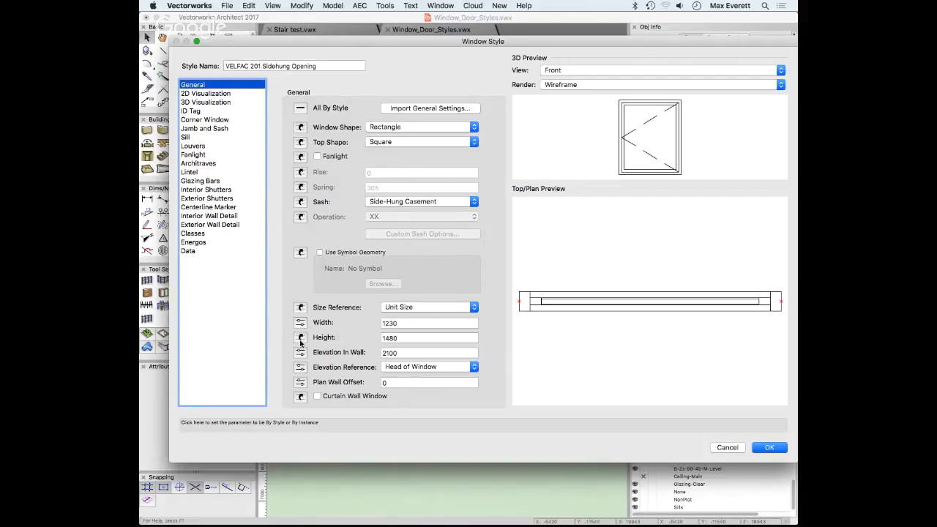
left_click(300, 339)
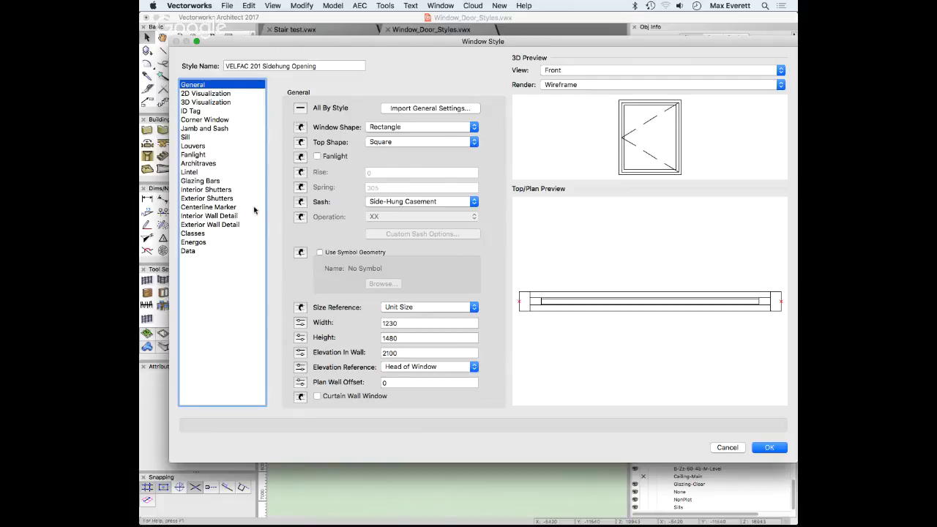
left_click(194, 234)
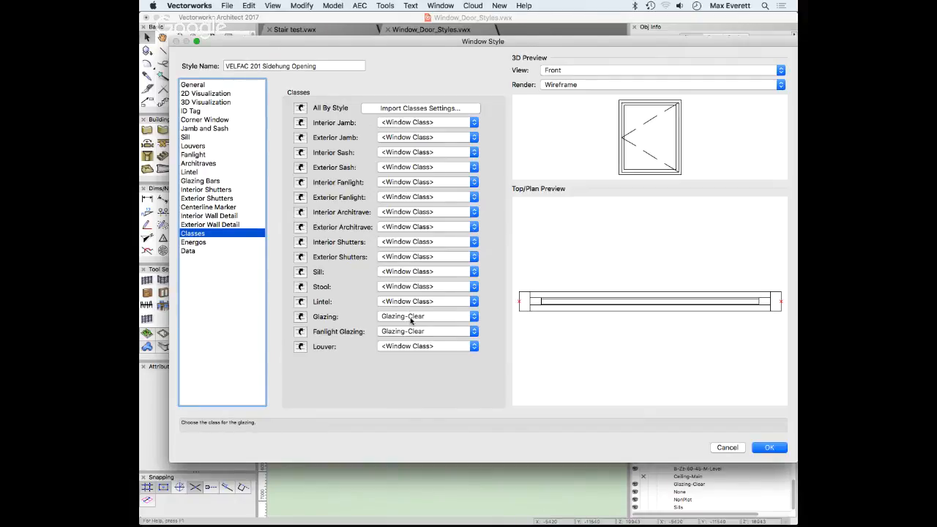
Assign A-Pr-25-71-33-M-GlassGlazingSheet to both the Glazing and Fanlight Glazing classes
left_click(471, 332)
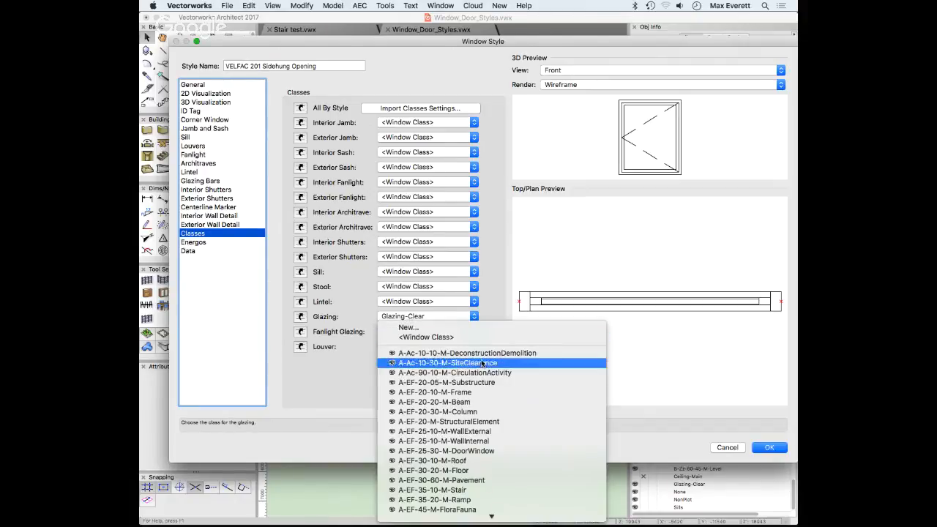
scroll(483, 363, "down", 15)
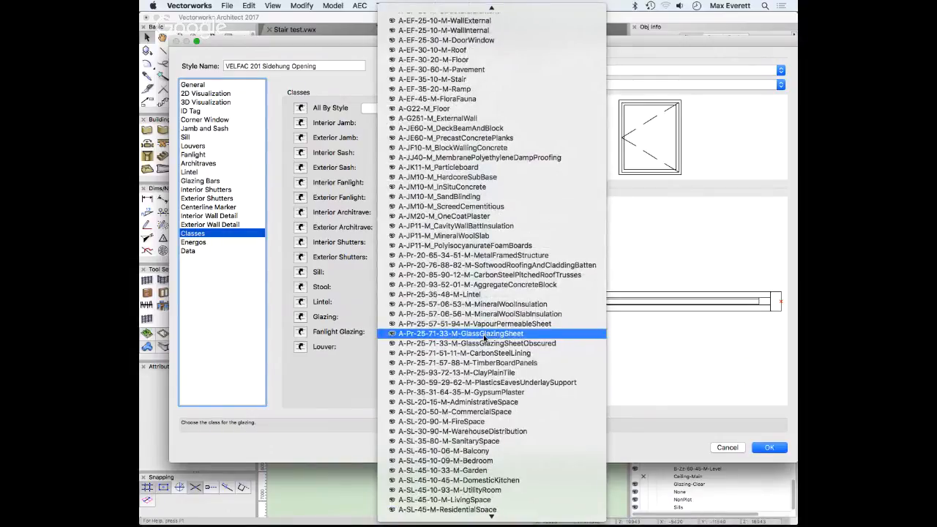
left_click(484, 334)
left_click(390, 334)
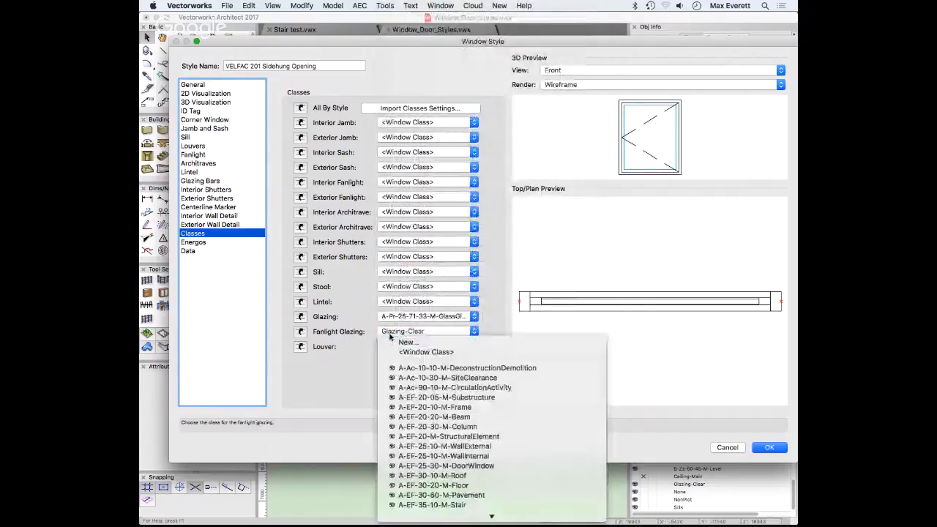
mouse_move(483, 525)
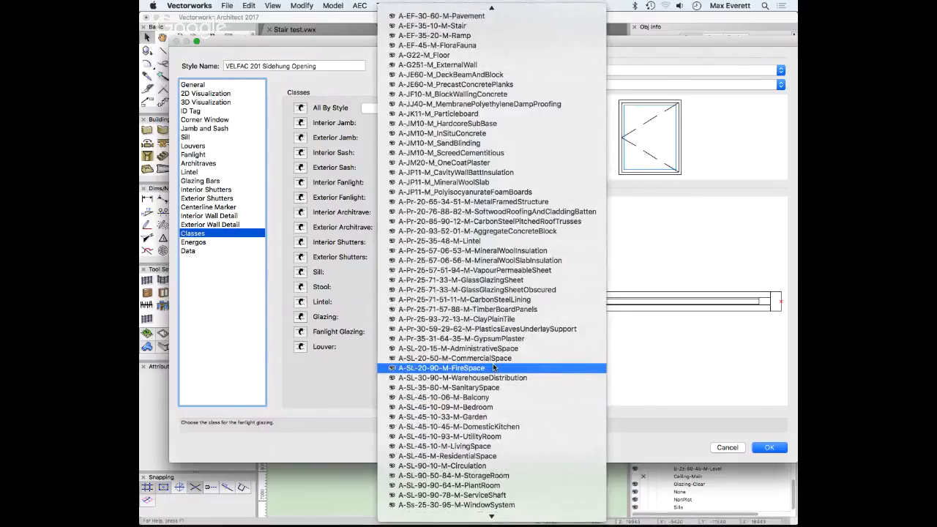
scroll(513, 410, "up", 8)
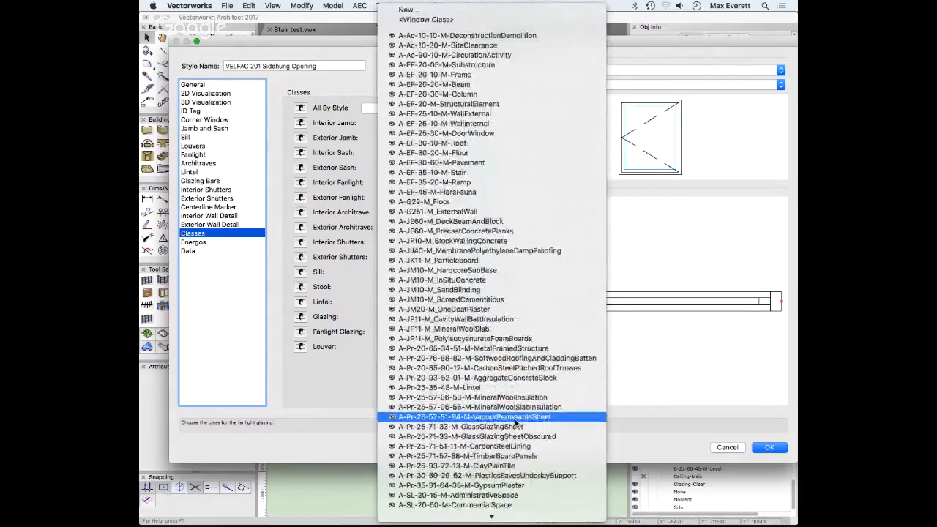
scroll(495, 506, "down", 6)
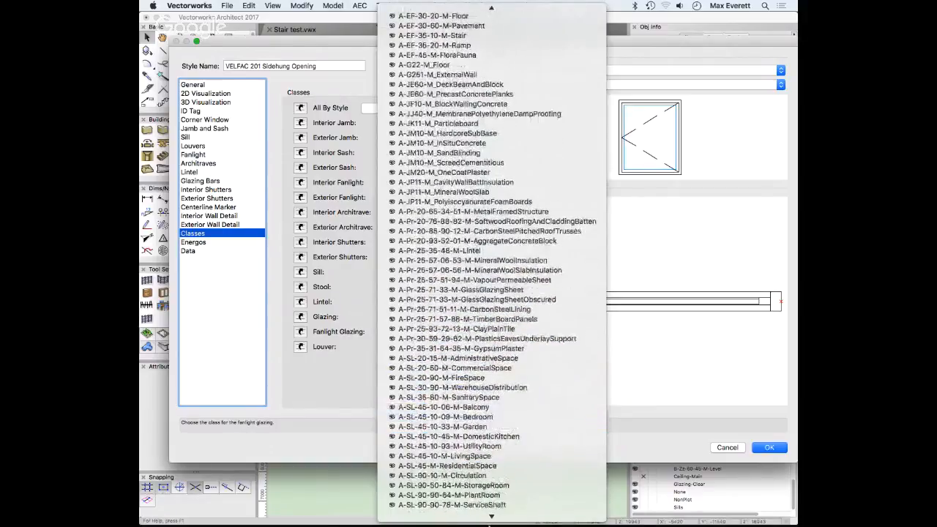
scroll(495, 506, "down", 7)
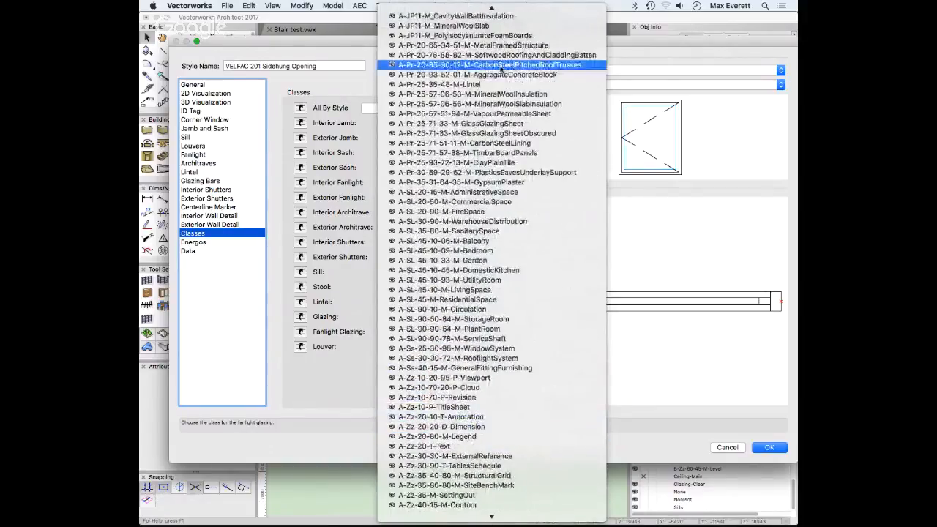
left_click(500, 125)
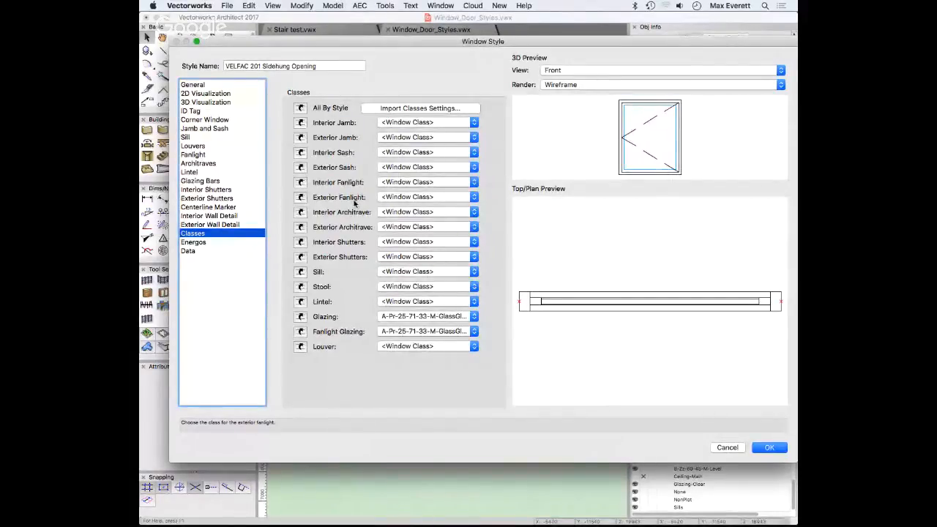
Set Sill and Header visibility to <Window Class>, review the ID Tag, General and Classes panes, and accept the style
left_click(205, 93)
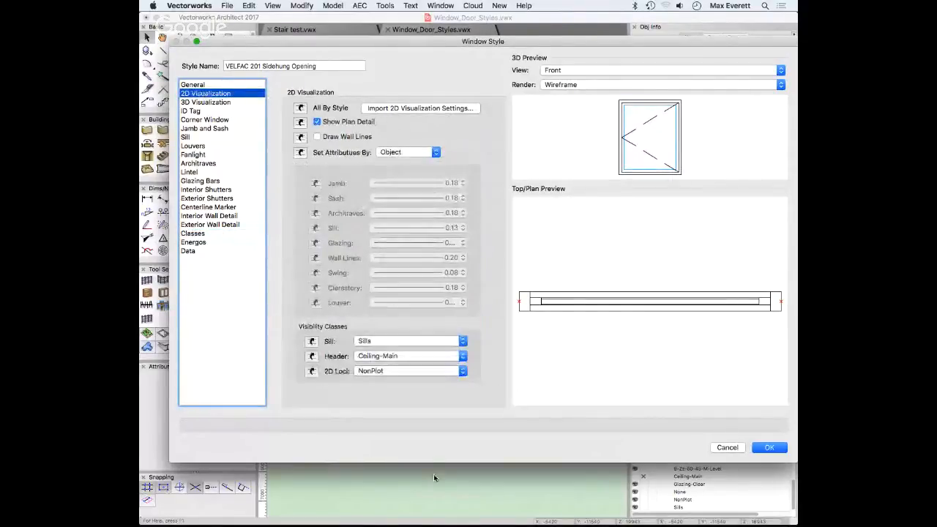
left_click(395, 344)
left_click(399, 364)
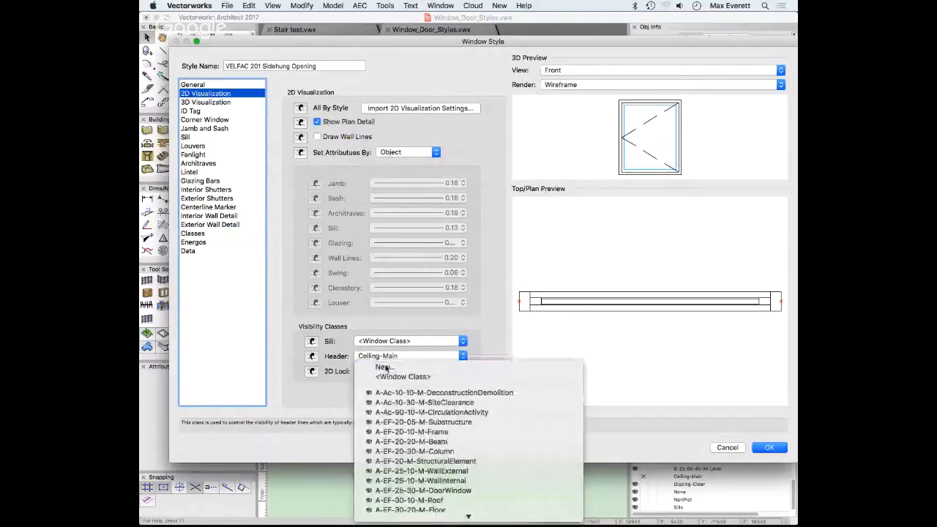
left_click(402, 377)
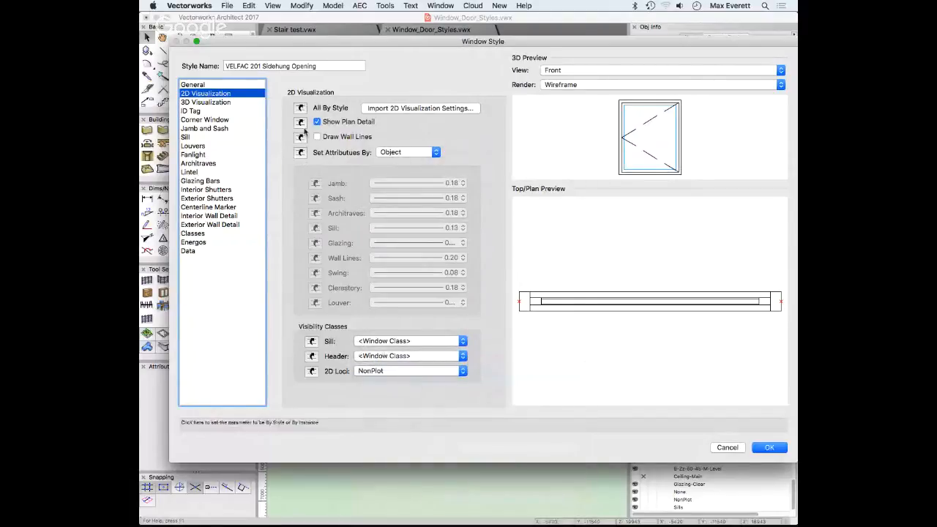
left_click(198, 111)
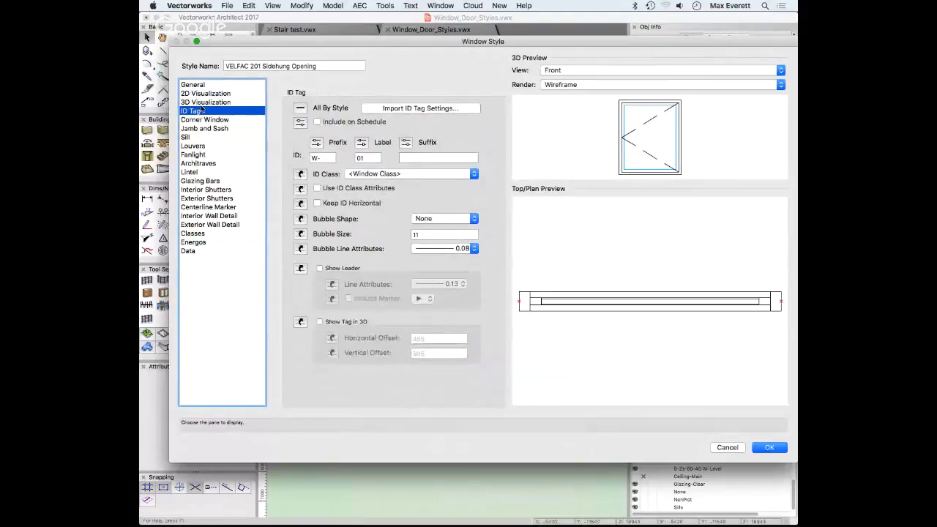
left_click(194, 86)
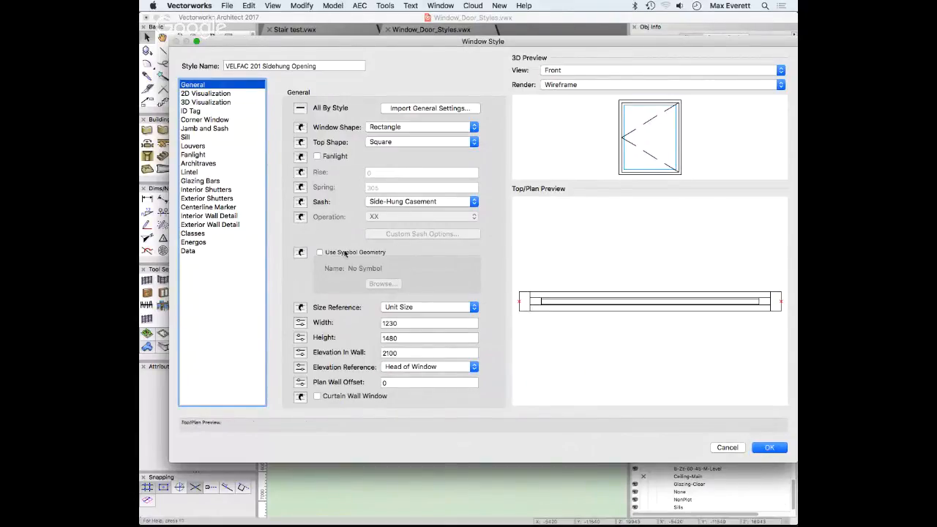
left_click(192, 234)
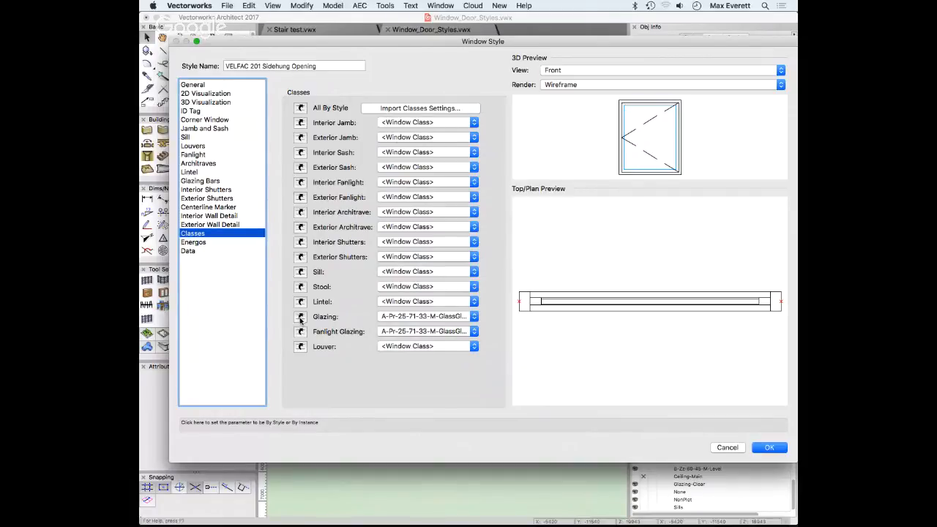
left_click(776, 448)
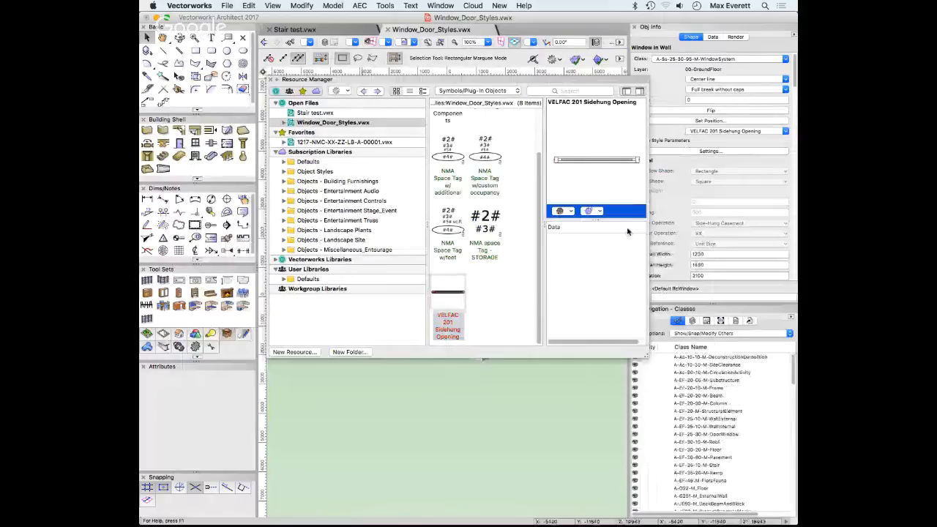
Reopen the VELFAC 201 style and make its glazing and fanlight glazing classes By Instance
right_click(449, 298)
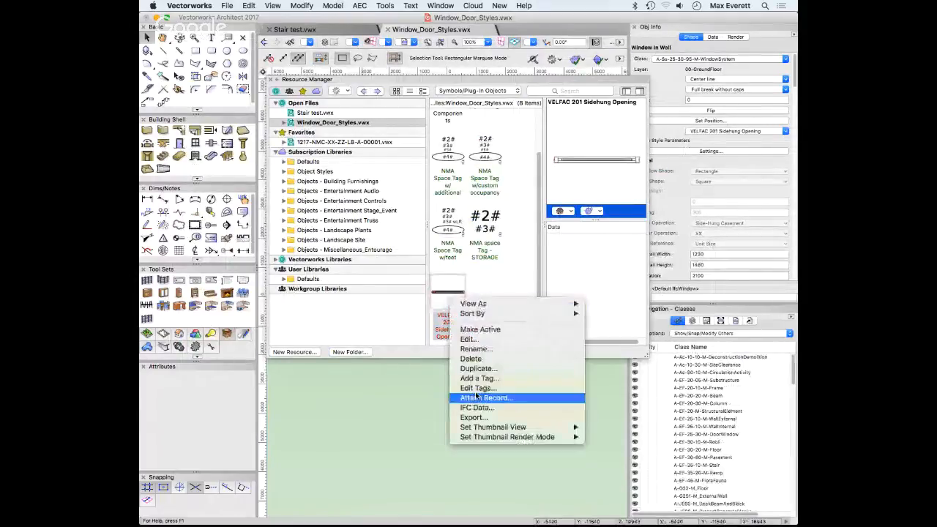
left_click(469, 340)
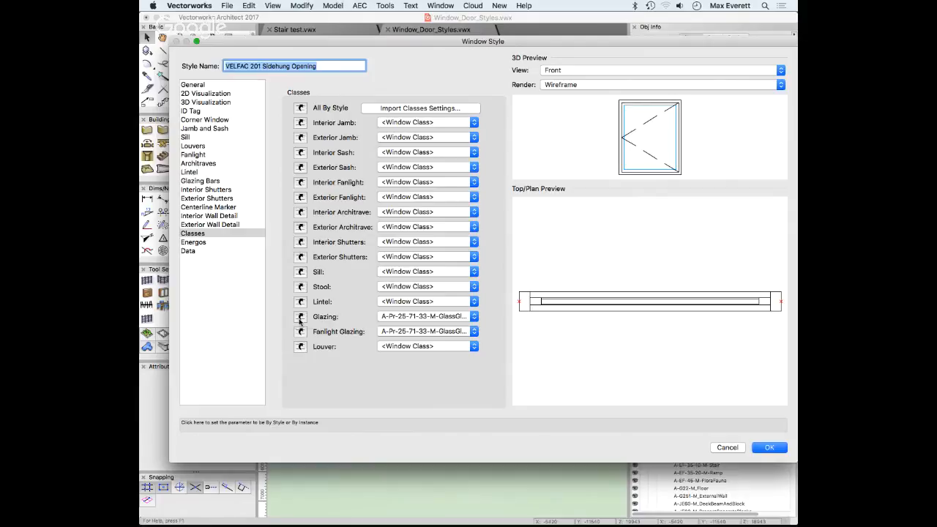
left_click(300, 316)
left_click(300, 331)
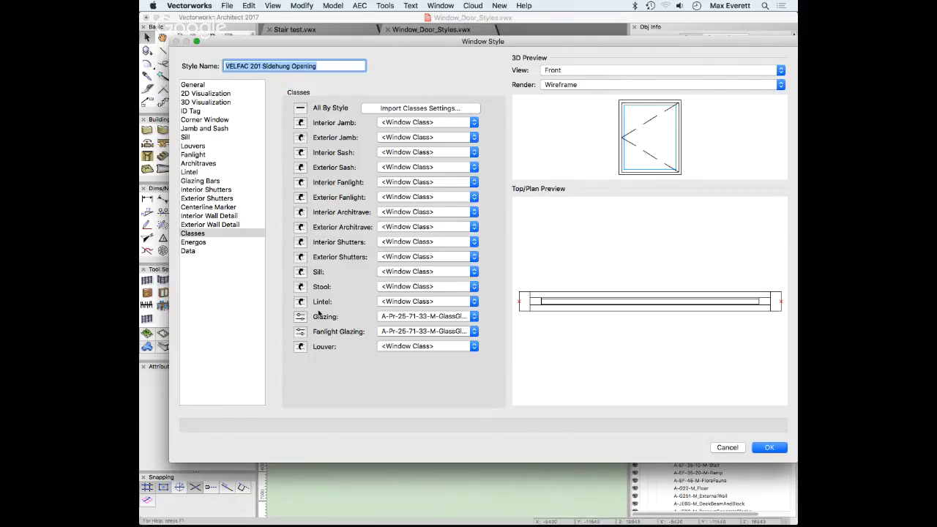
left_click(766, 448)
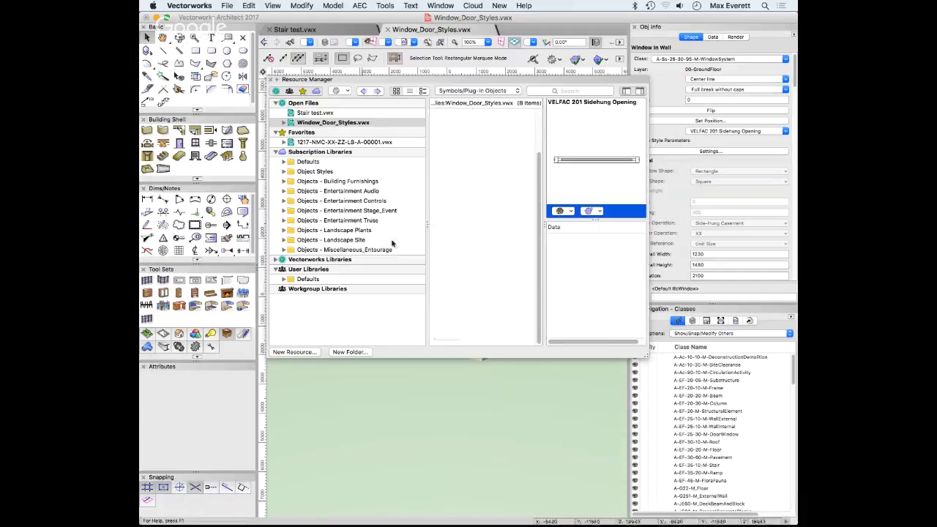
right_click(442, 293)
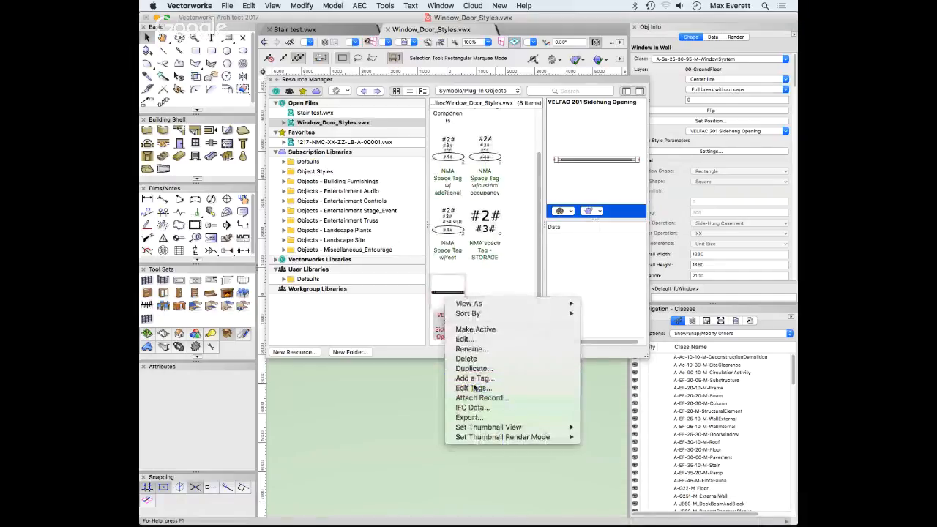
left_click(472, 386)
left_click(502, 205)
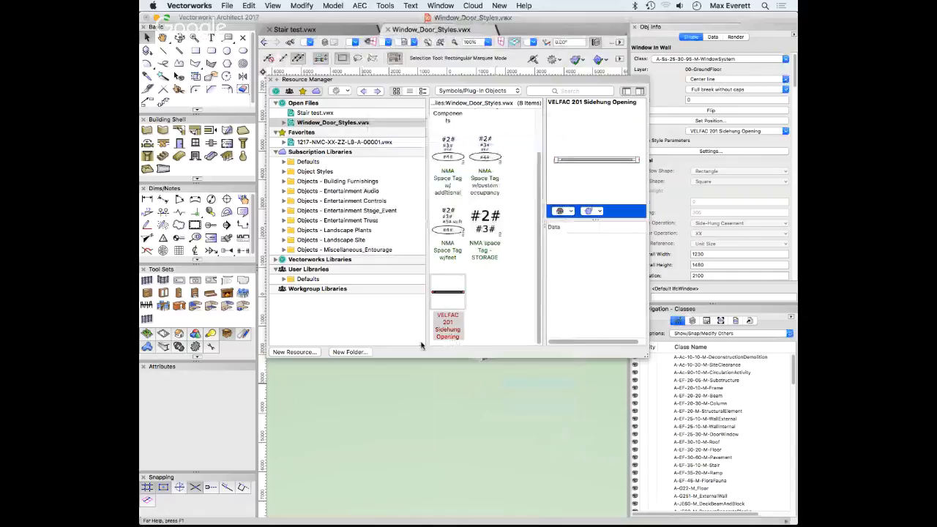
right_click(444, 308)
left_click(467, 349)
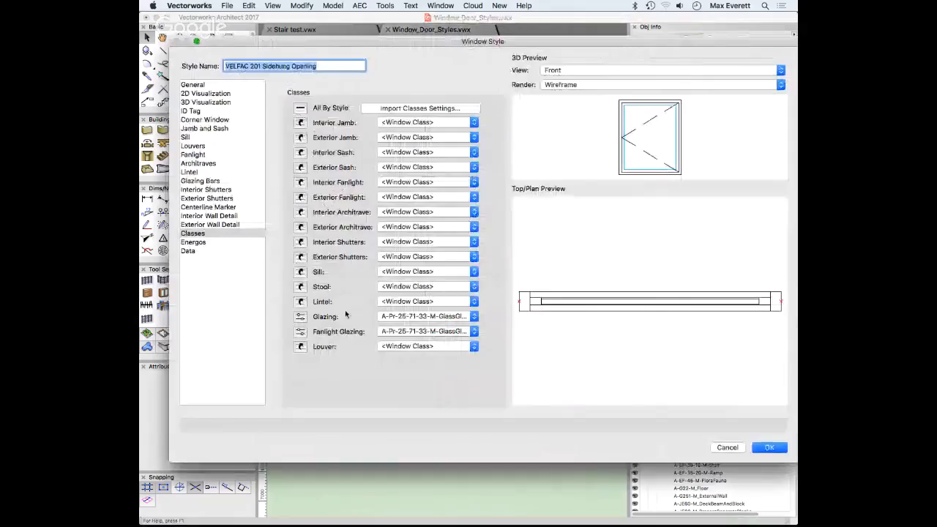
left_click(300, 318)
left_click(303, 318)
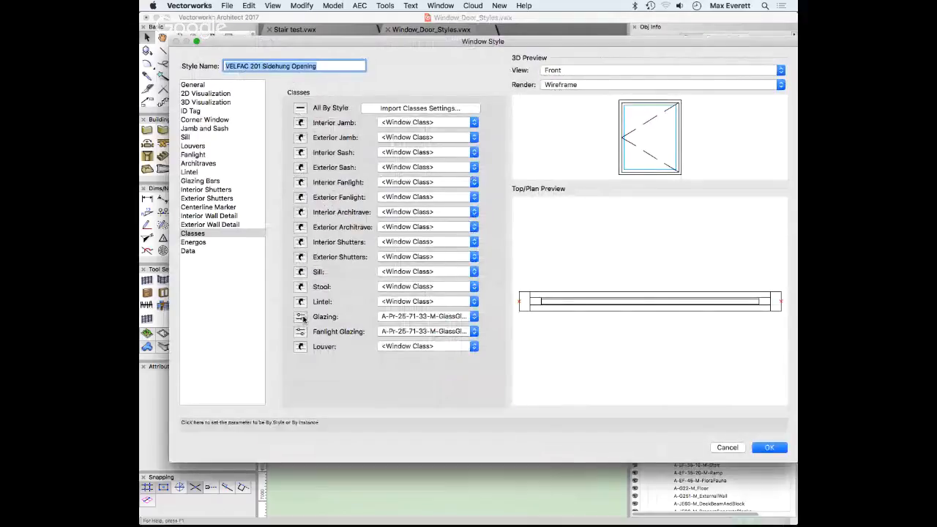
left_click(304, 319)
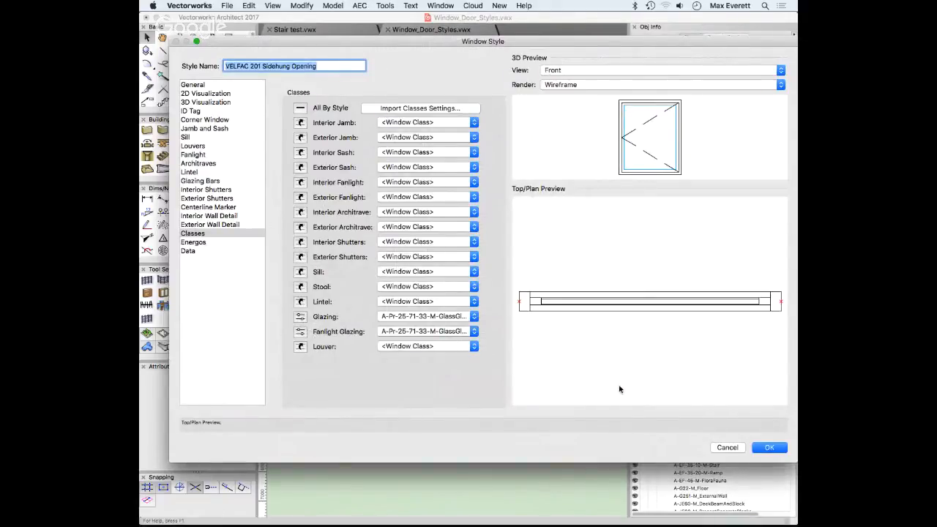
left_click(767, 449)
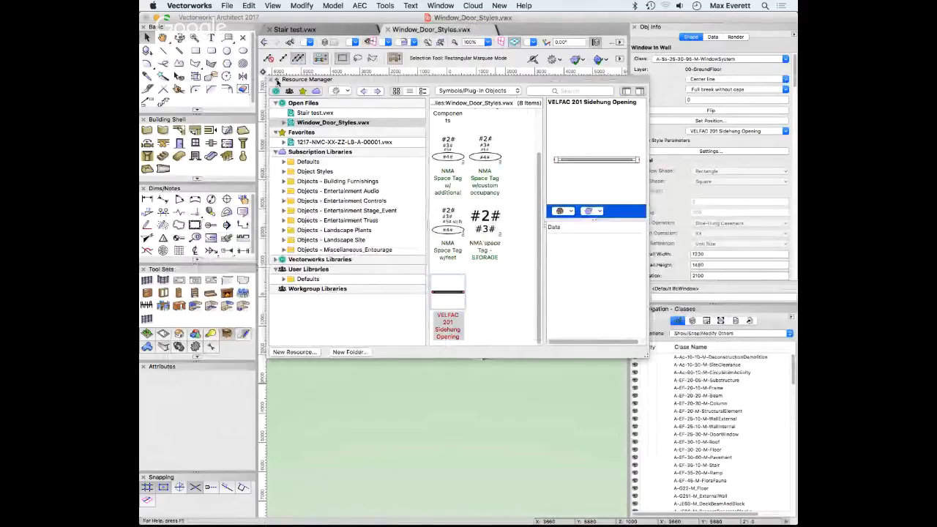
Bring the house into view and delete the Ceiling-Main, Glazing-Clear and Sills classes
left_click(277, 80)
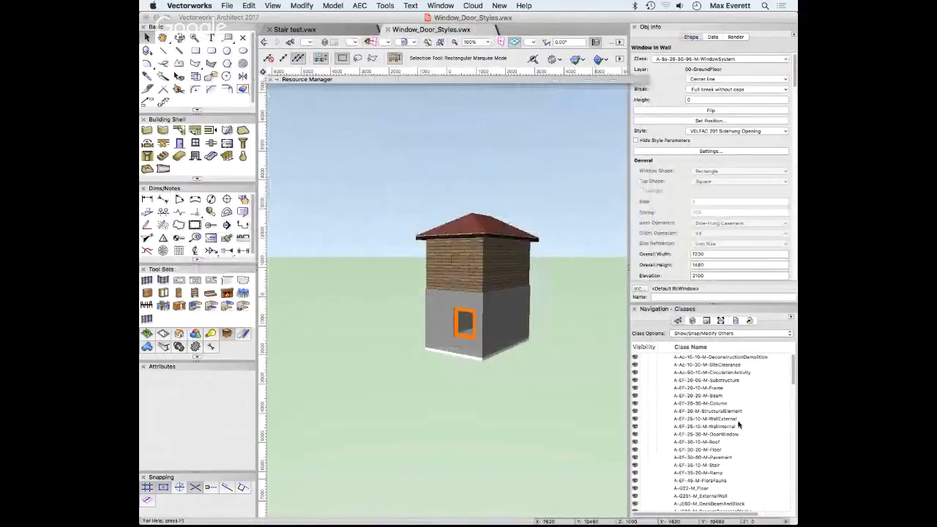
left_click_drag(793, 377, 794, 498)
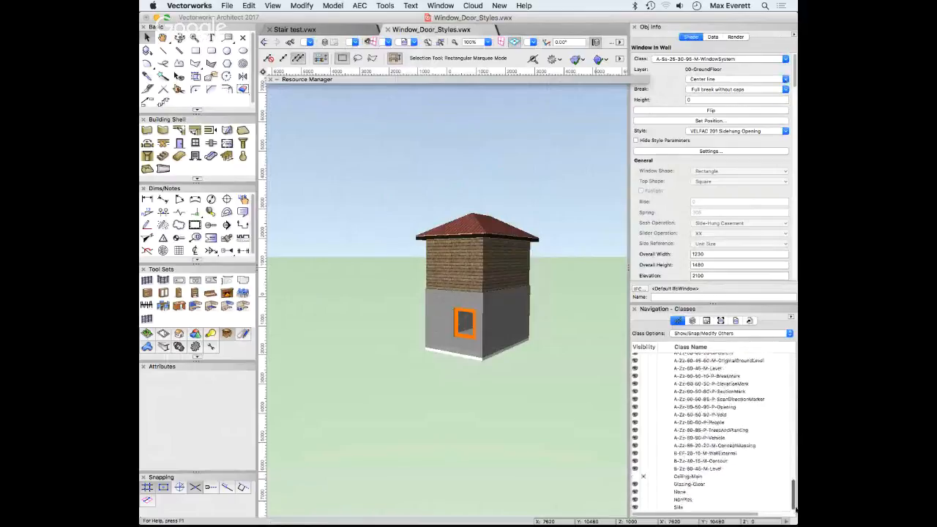
left_click(689, 478)
left_click(688, 485, "super")
left_click(679, 508, "super")
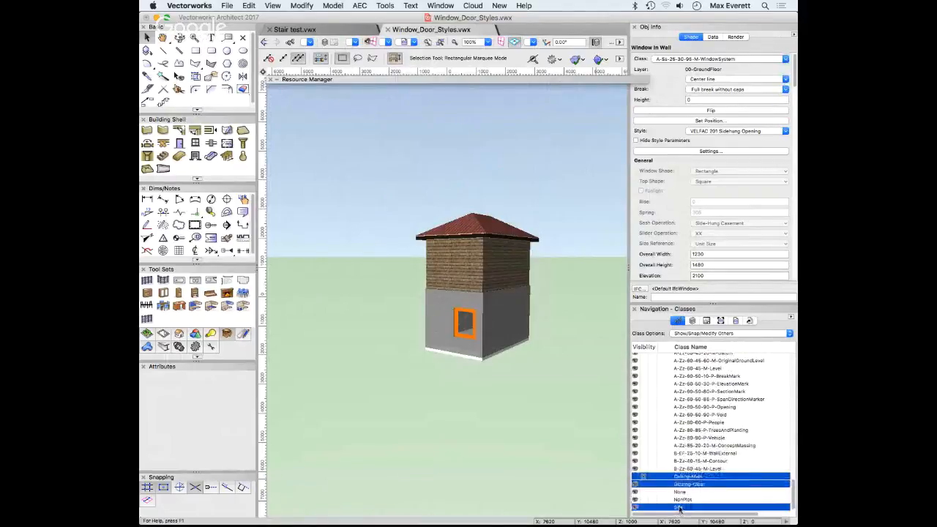
right_click(680, 508)
left_click(711, 449)
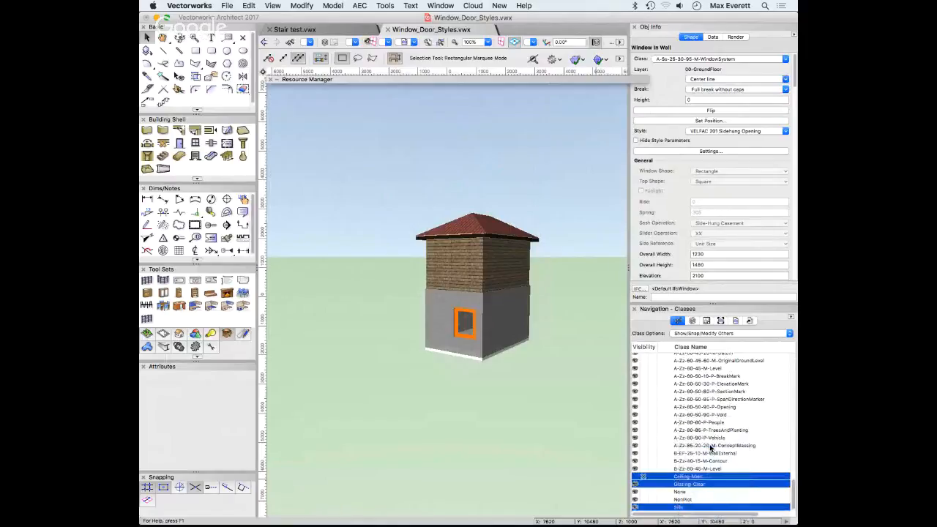
left_click(570, 188)
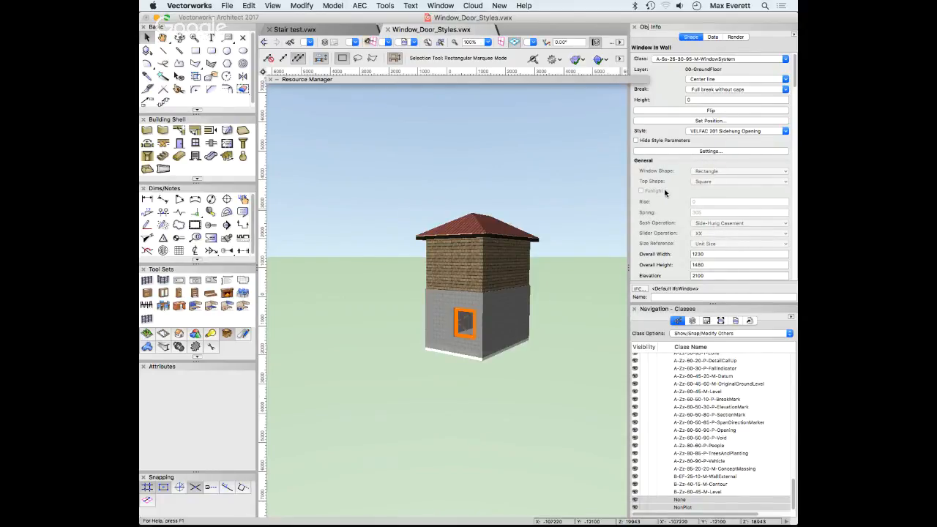
Hide the window's style parameters and set its overall height to 2100 and elevation to 2300
left_click(636, 141)
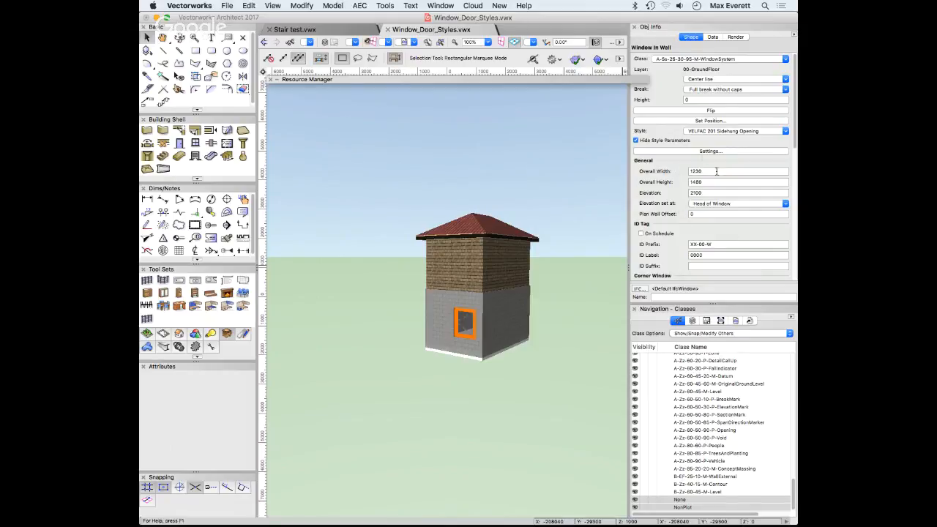
double_click(695, 182)
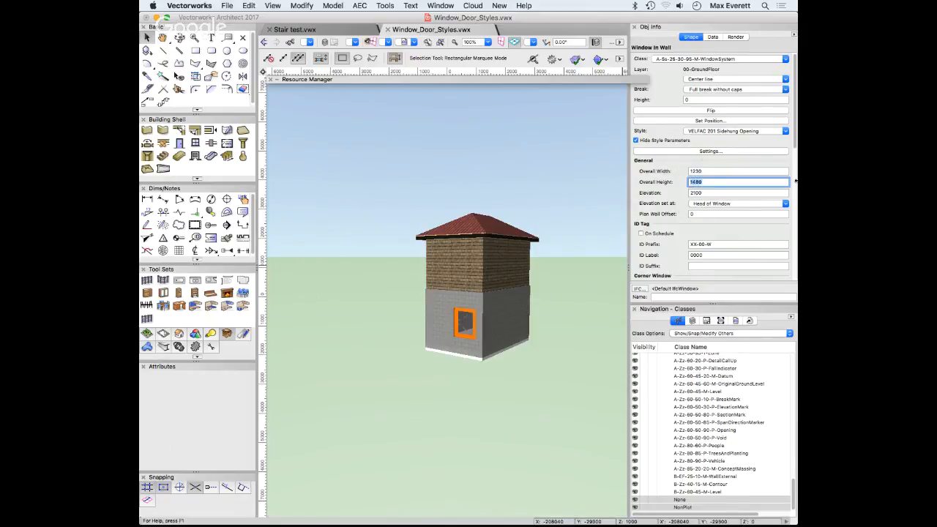
type("1")
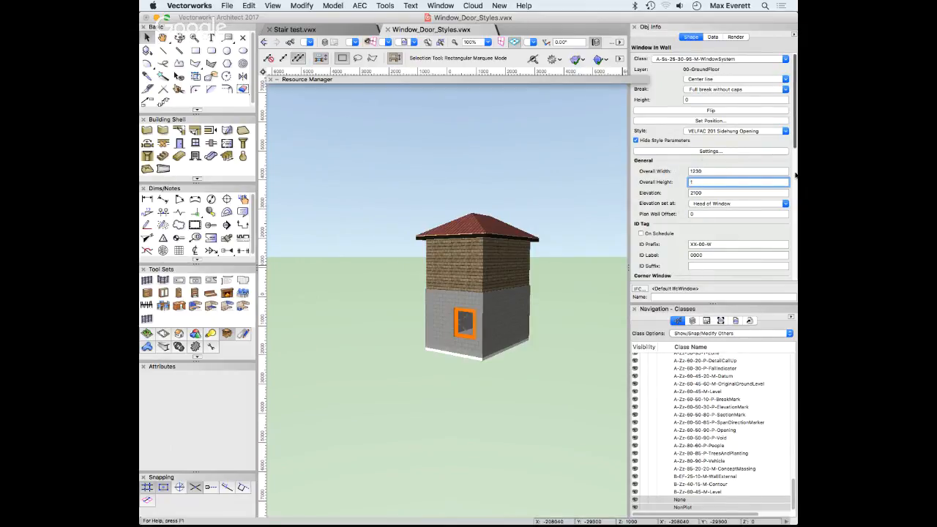
type("100")
double_click(703, 193)
type("2")
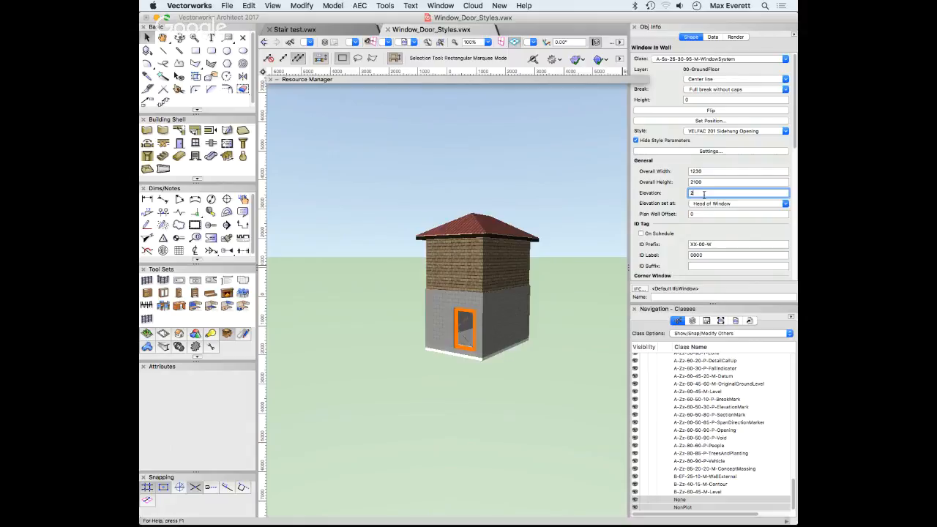
key("Return")
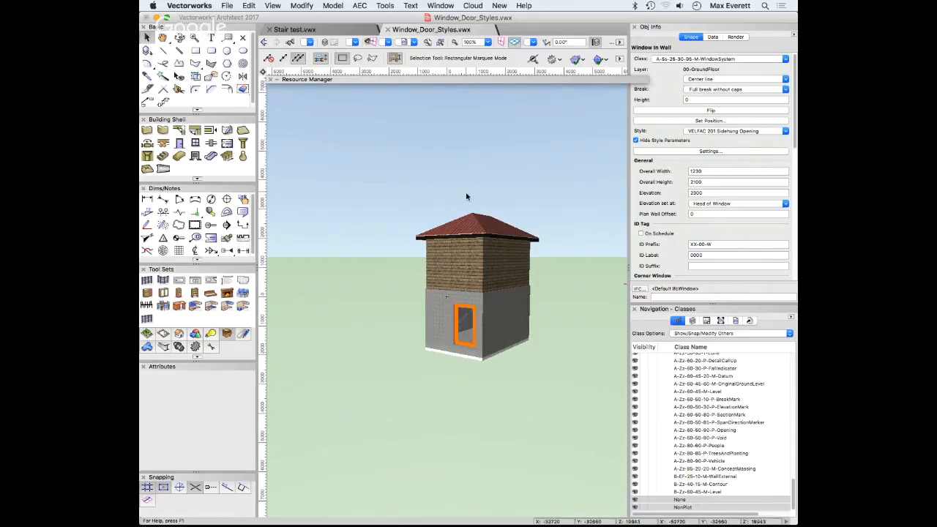
scroll(470, 322, "up", 2)
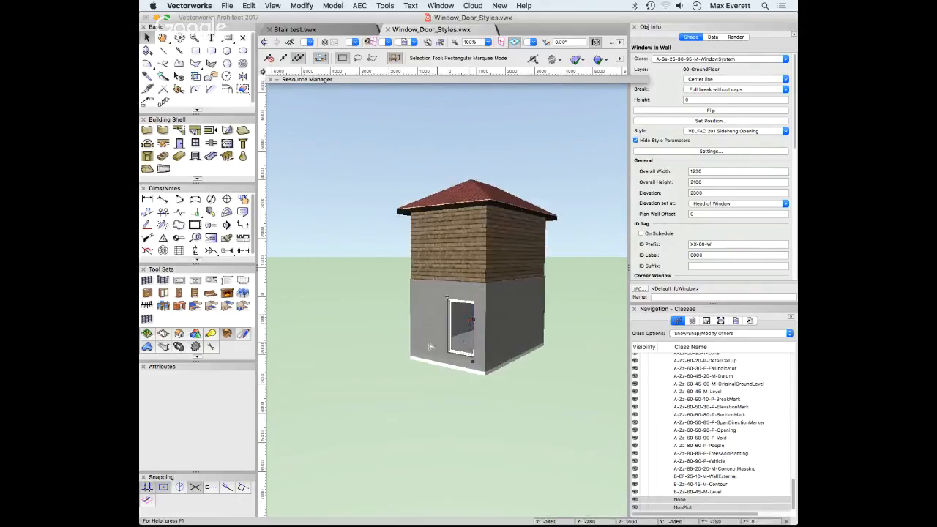
In the ground-floor window's settings, include a lintel and a Masonry sill
scroll(431, 347, "up", 2)
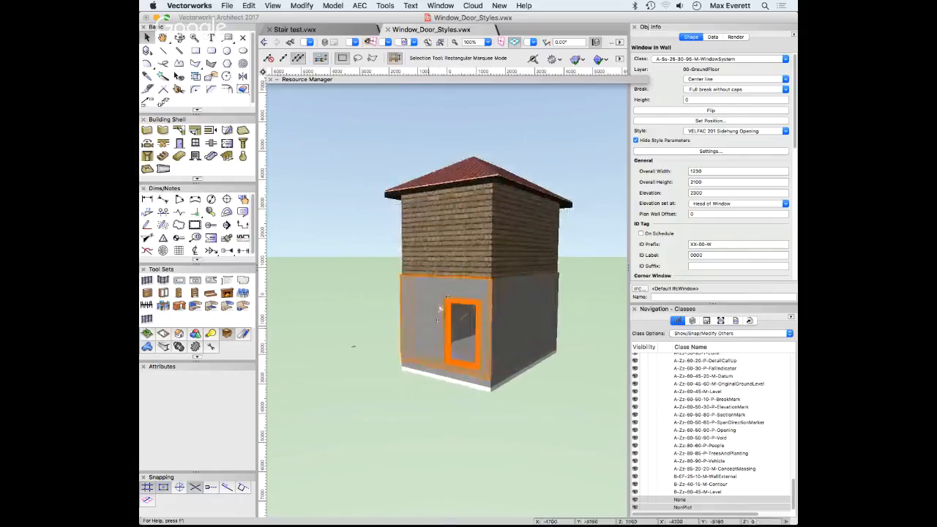
left_click(708, 152)
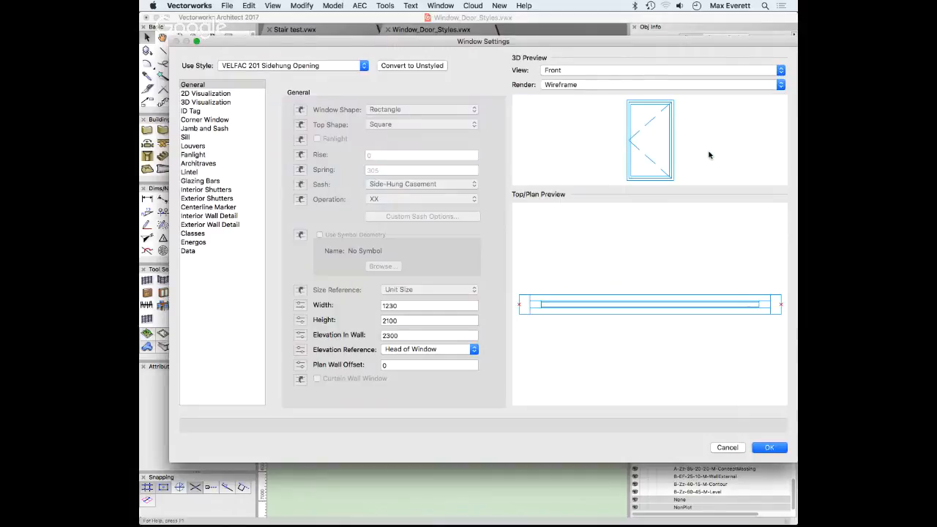
left_click(194, 165)
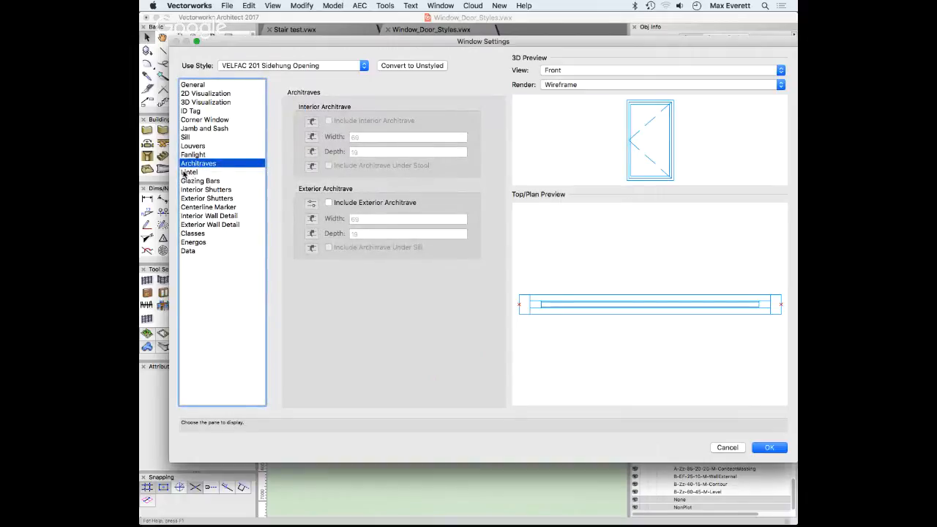
left_click(187, 172)
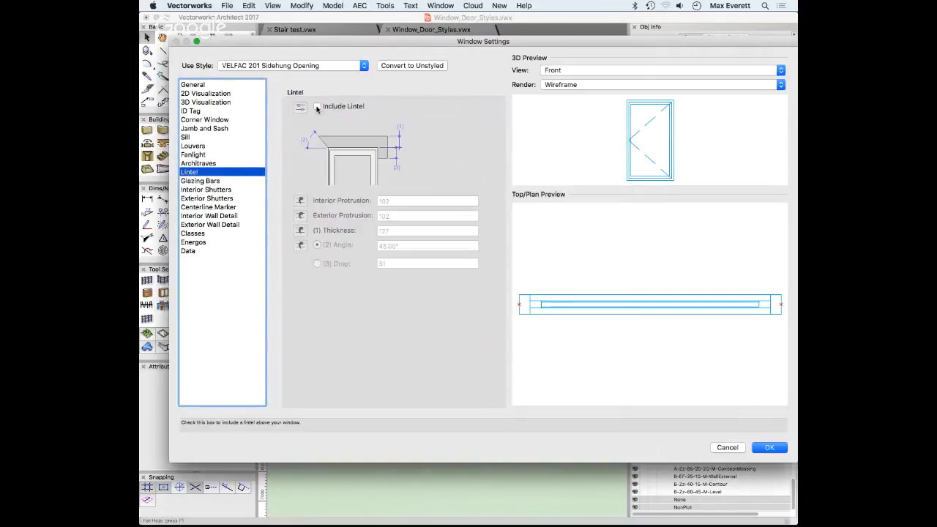
left_click(317, 107)
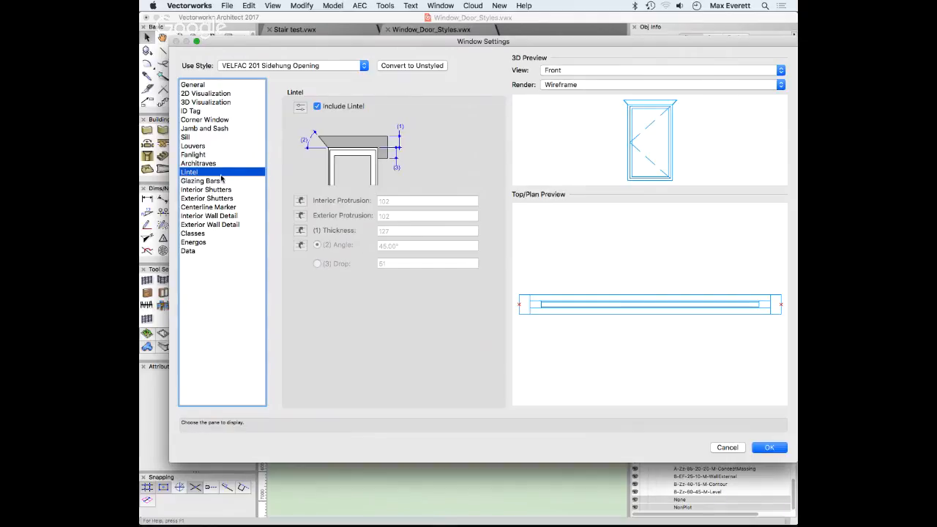
left_click(187, 137)
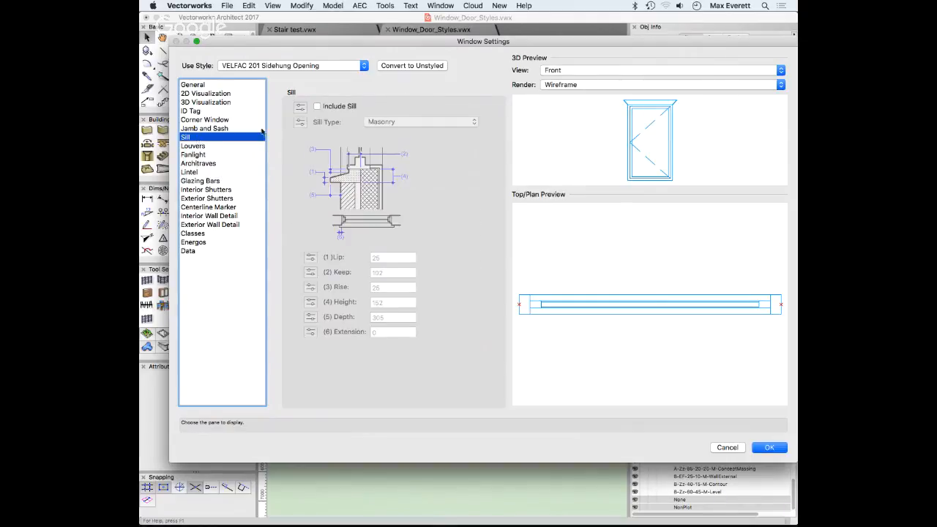
left_click(317, 106)
left_click(402, 123)
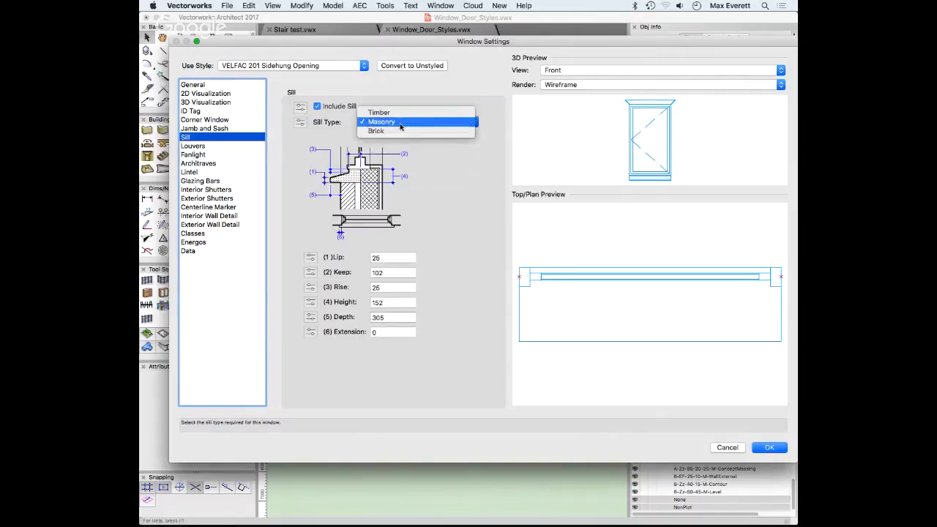
left_click(400, 123)
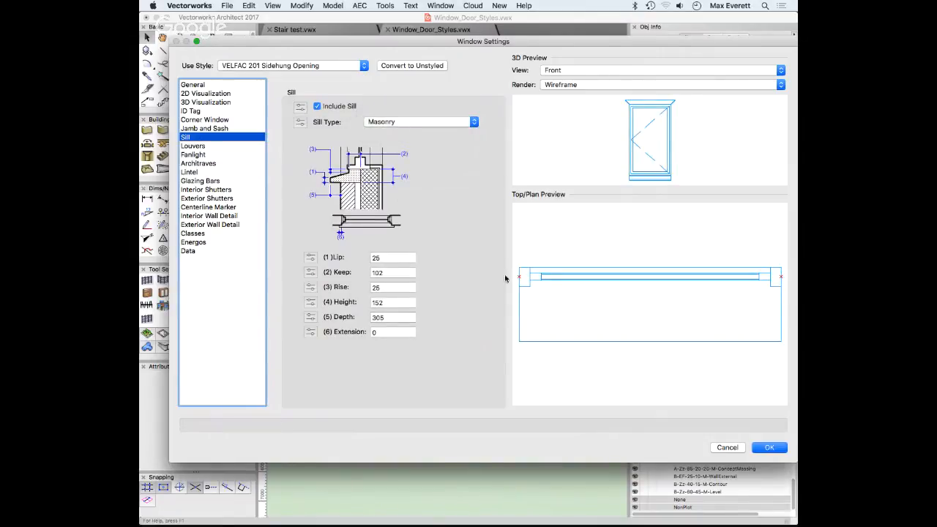
left_click(768, 448)
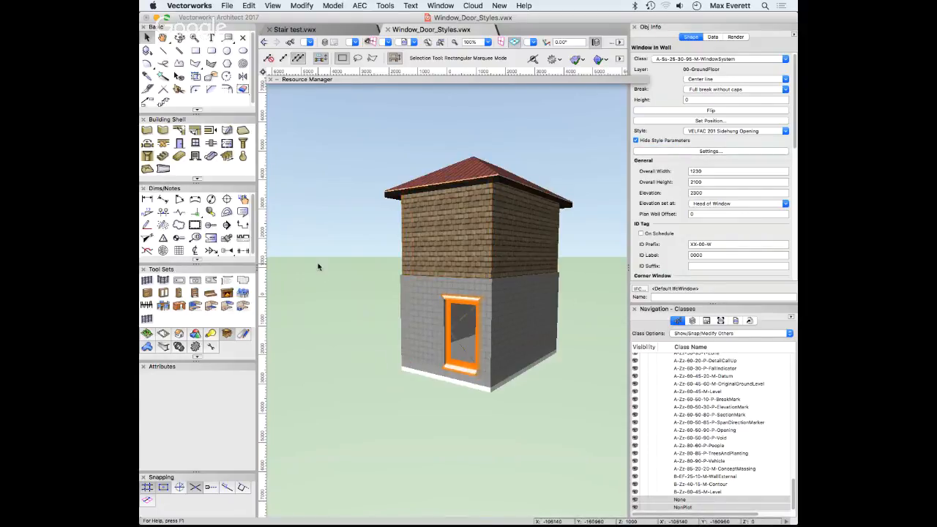
In top plan view, hide RF-Roof, activate 00-GroundFloor and pick up the right-wall window's settings
key("super+5")
left_click(566, 346)
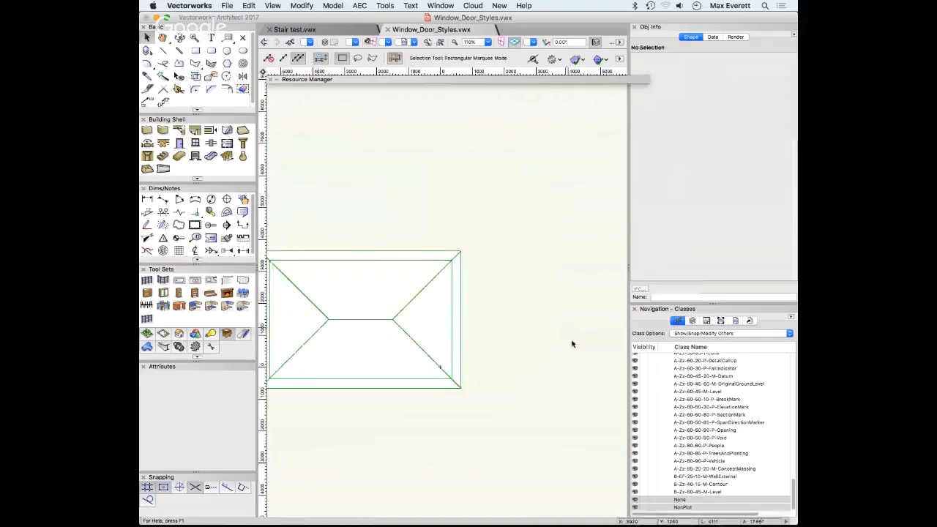
left_click(692, 320)
left_click(685, 364)
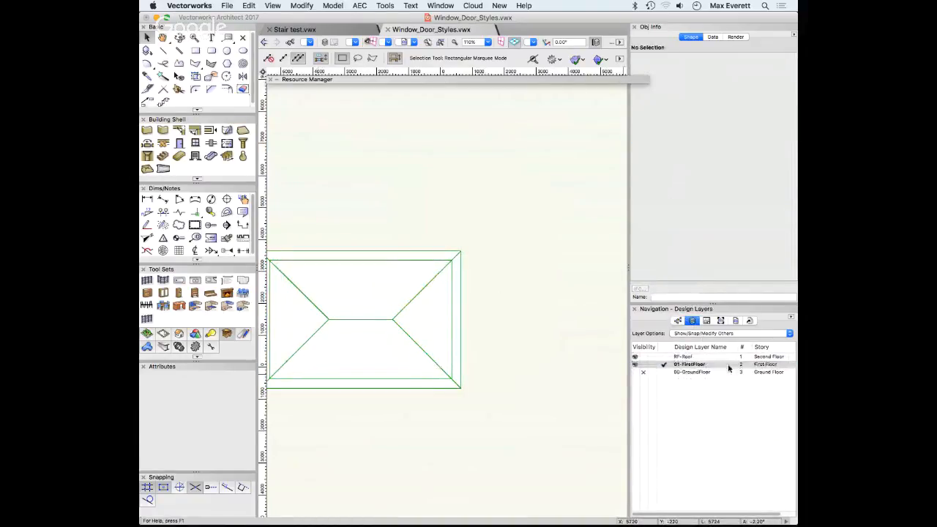
left_click(643, 357)
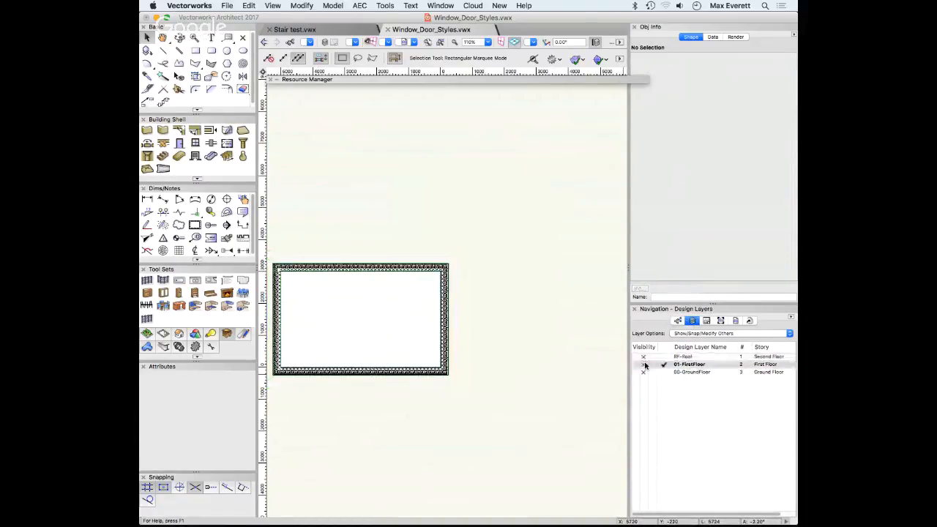
left_click(681, 373)
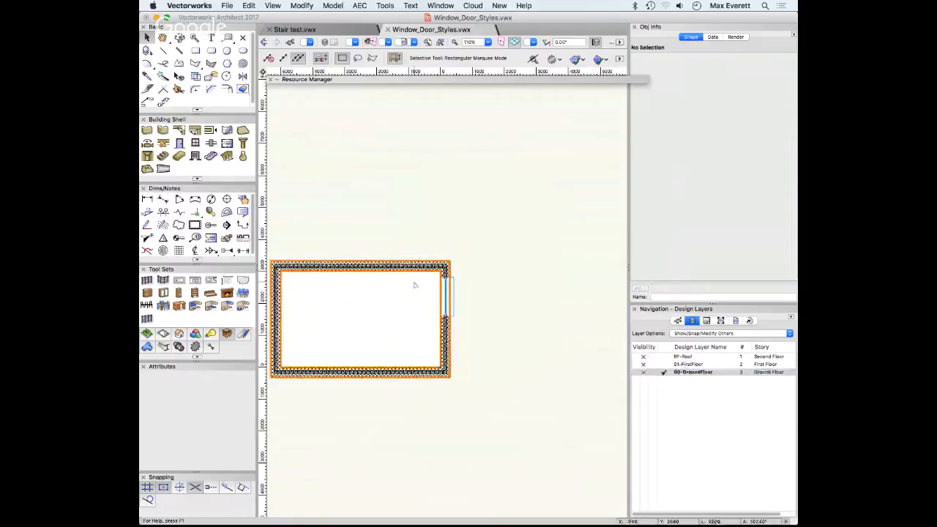
scroll(432, 282, "up", 5)
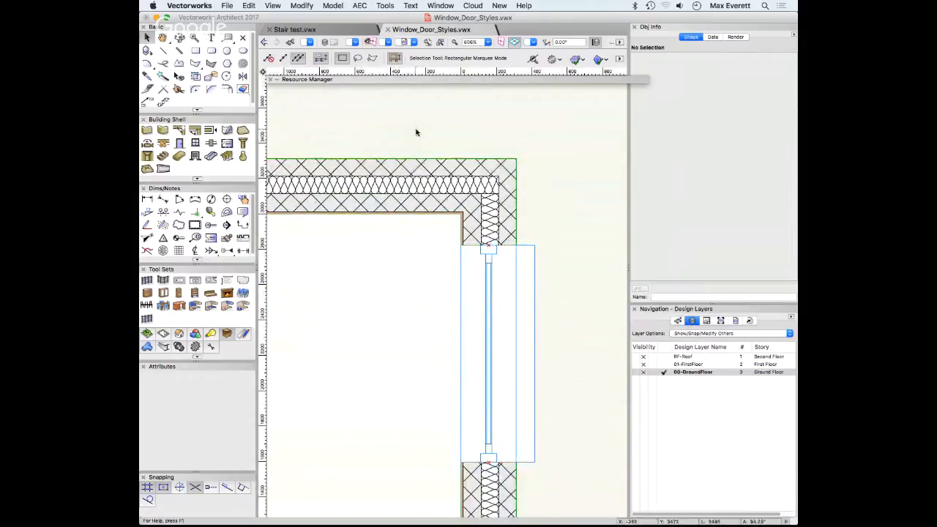
left_click(481, 300, "alt+super")
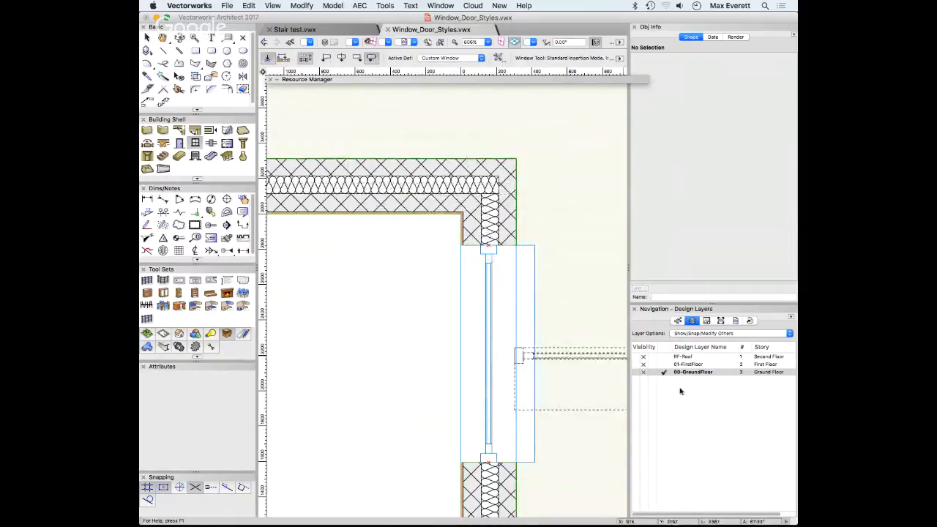
On layer 01-FirstFloor, place the copied custom window in the right wall
left_click(692, 365)
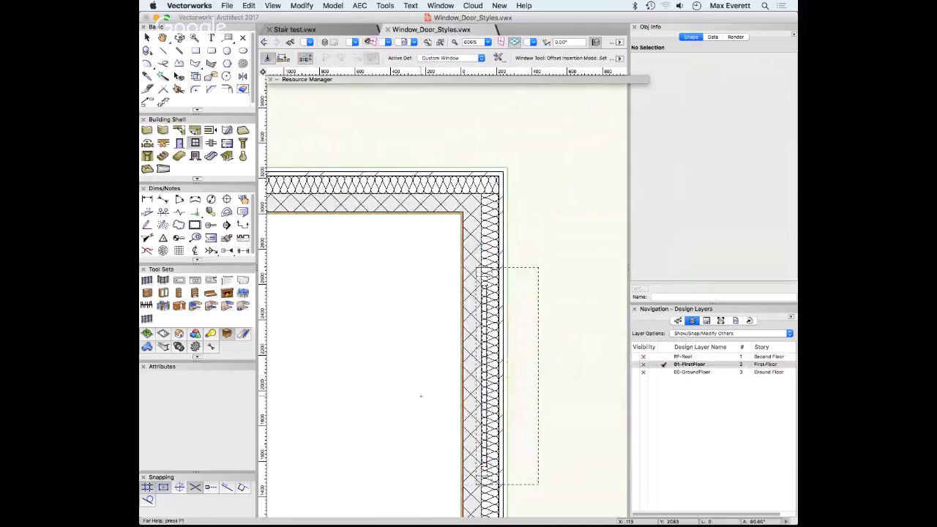
left_click(505, 377)
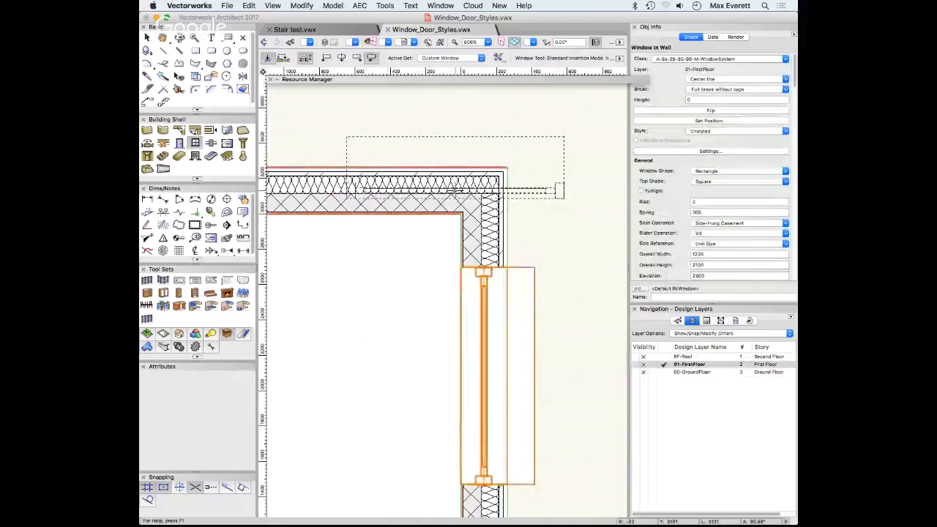
left_click(466, 193)
scroll(467, 194, "up", 4)
key("x")
scroll(470, 209, "up", 2)
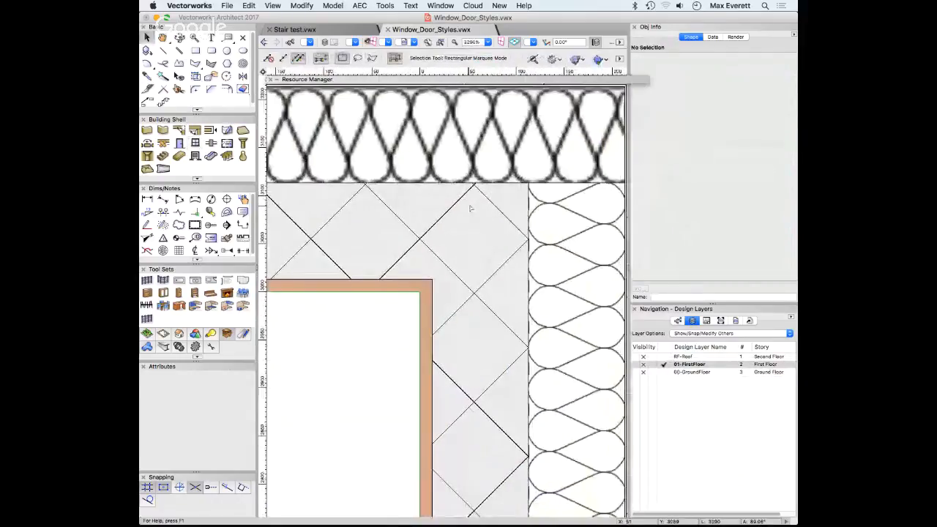
scroll(470, 209, "down", 4)
scroll(471, 209, "down", 1)
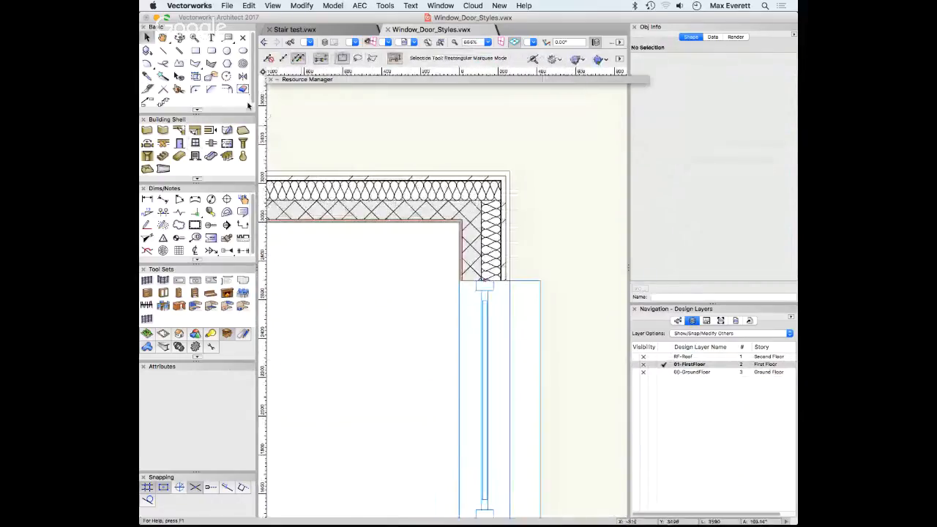
Place a VELFAC 201 Sidehung Opening window in the first floor's bottom wall
left_click(194, 143)
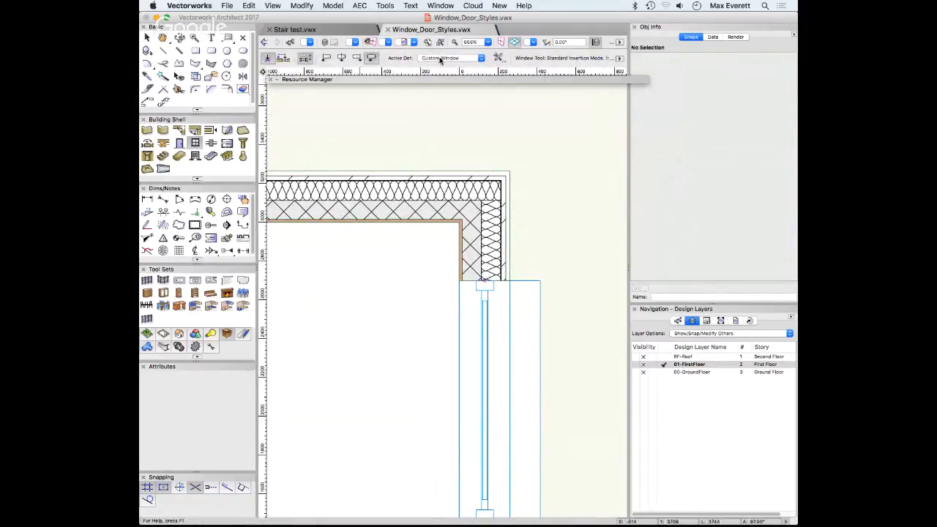
left_click(440, 59)
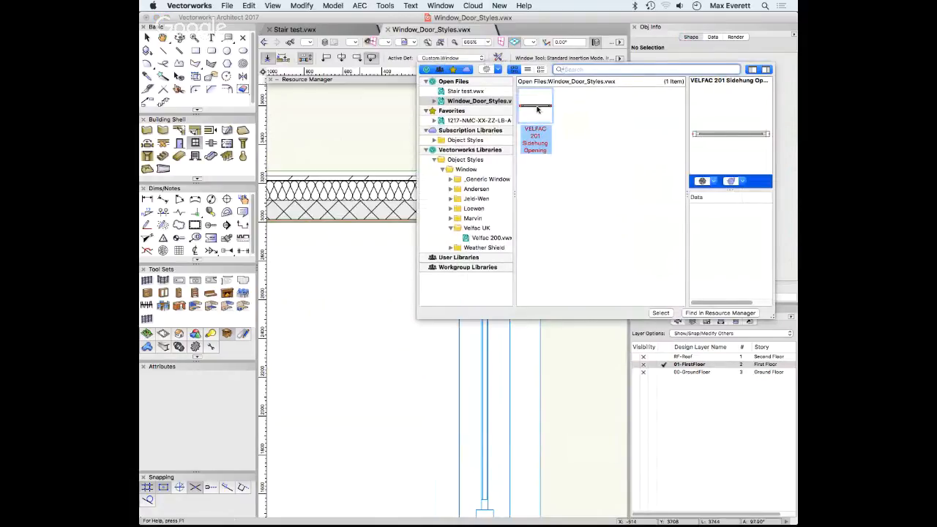
left_click(538, 108)
double_click(541, 109)
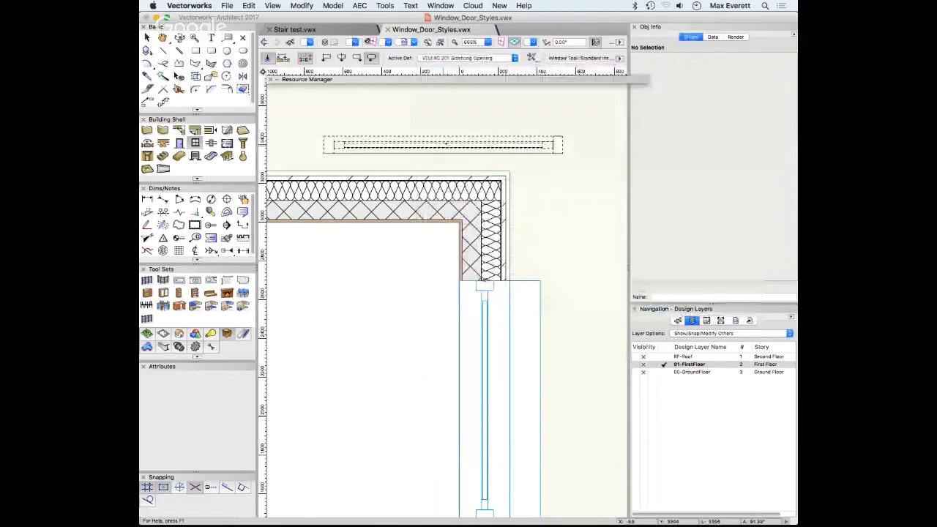
scroll(446, 142, "up", 3)
scroll(448, 141, "down", 4)
scroll(446, 142, "down", 8)
scroll(443, 155, "up", 5)
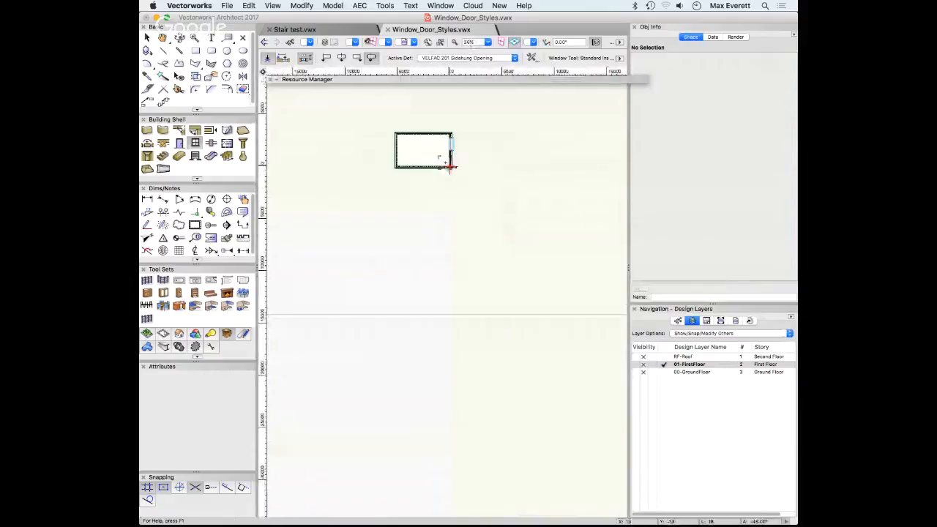
left_click(423, 169)
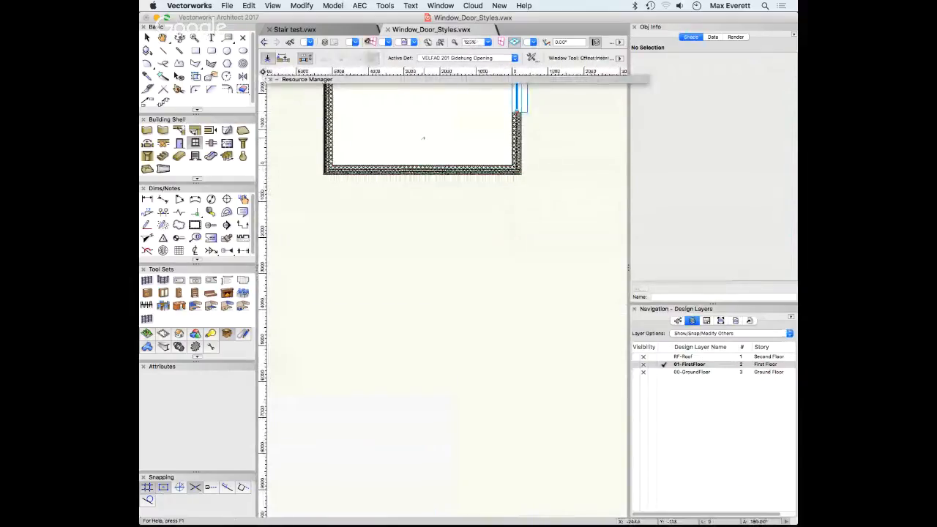
left_click(408, 217)
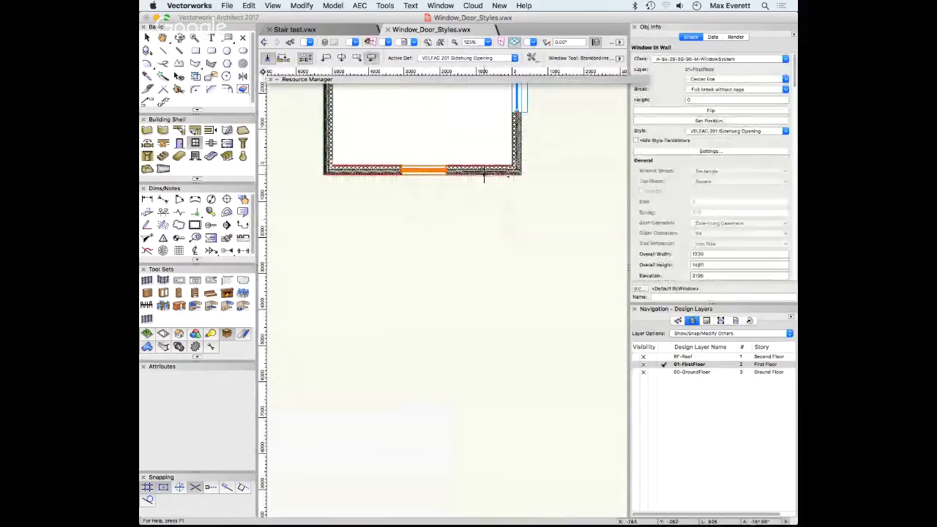
left_click_drag(576, 125, 571, 200)
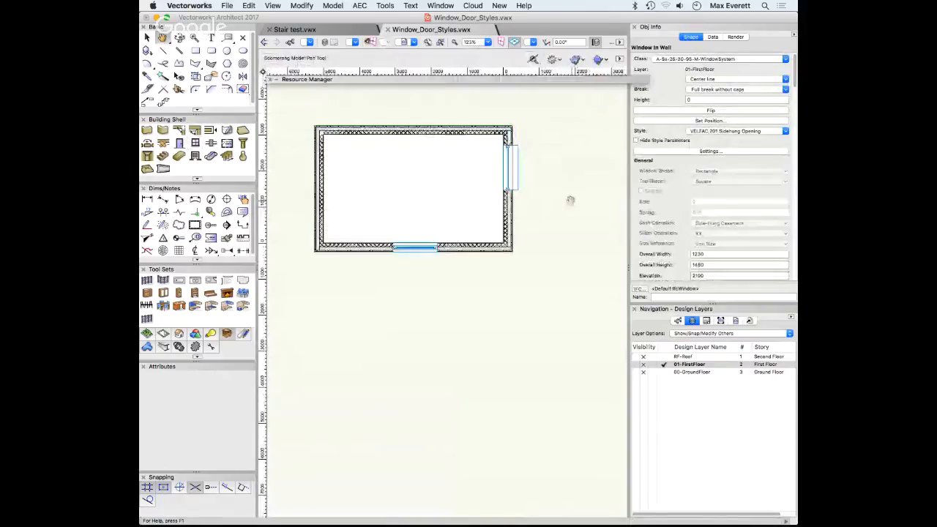
Compare it with the ground-floor window, then delete the unstyled first-floor right-wall window
key("x")
left_click(512, 166)
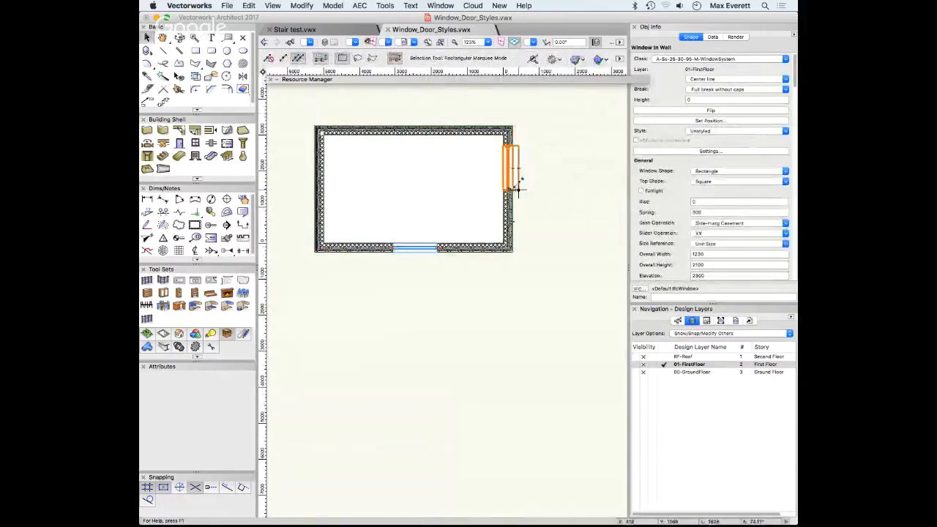
left_click(699, 372)
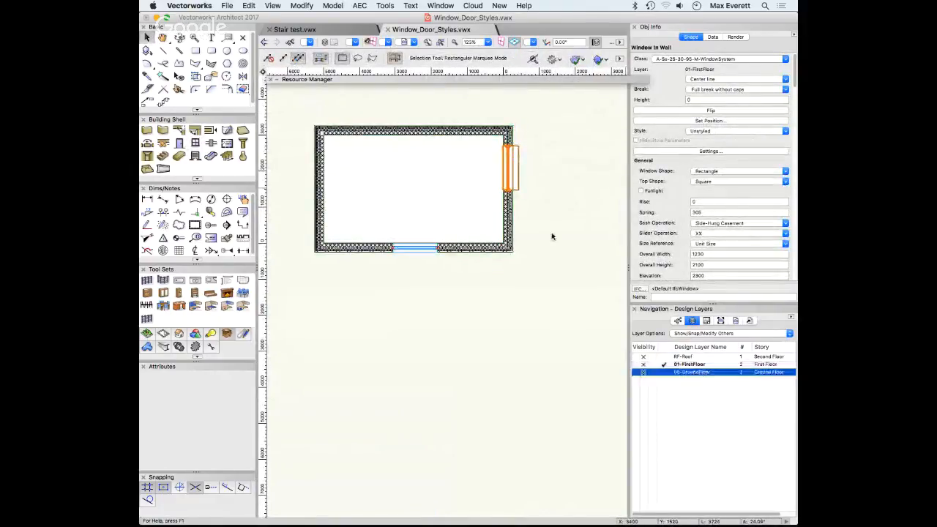
left_click(512, 153)
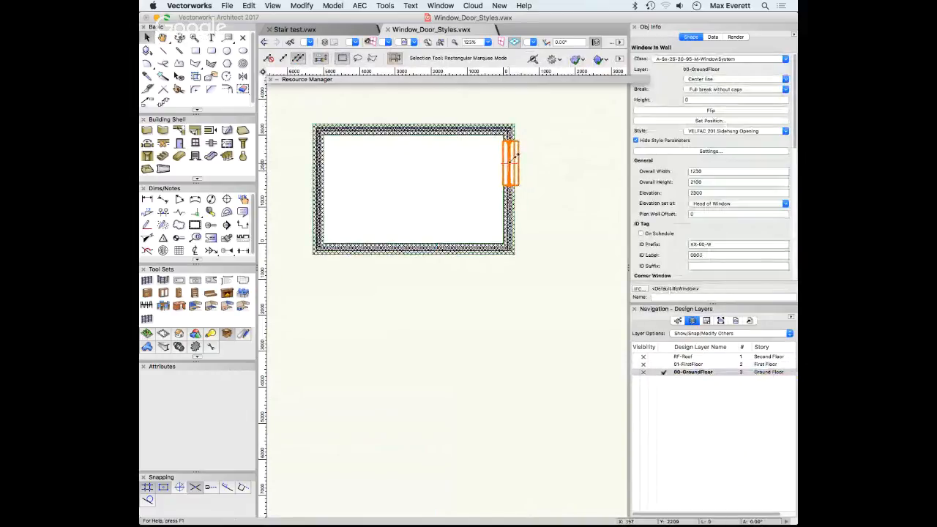
left_click(690, 365)
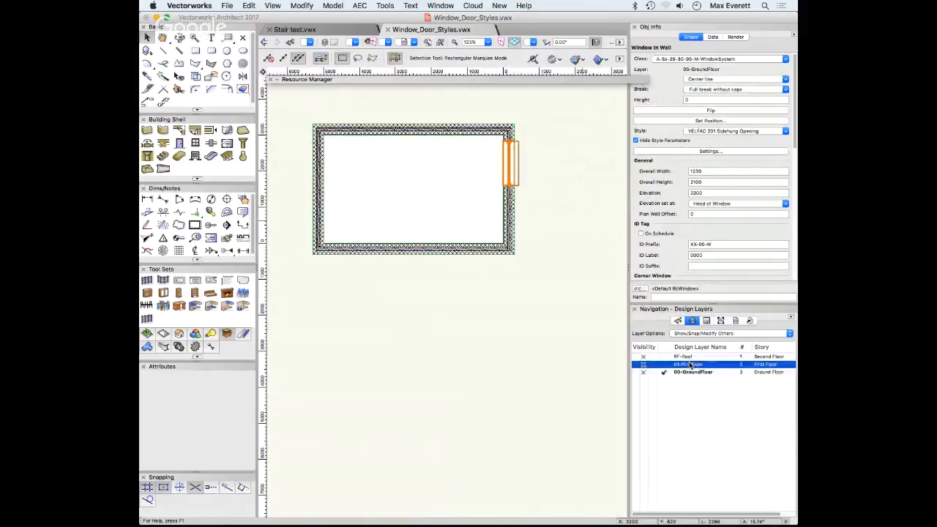
double_click(690, 365)
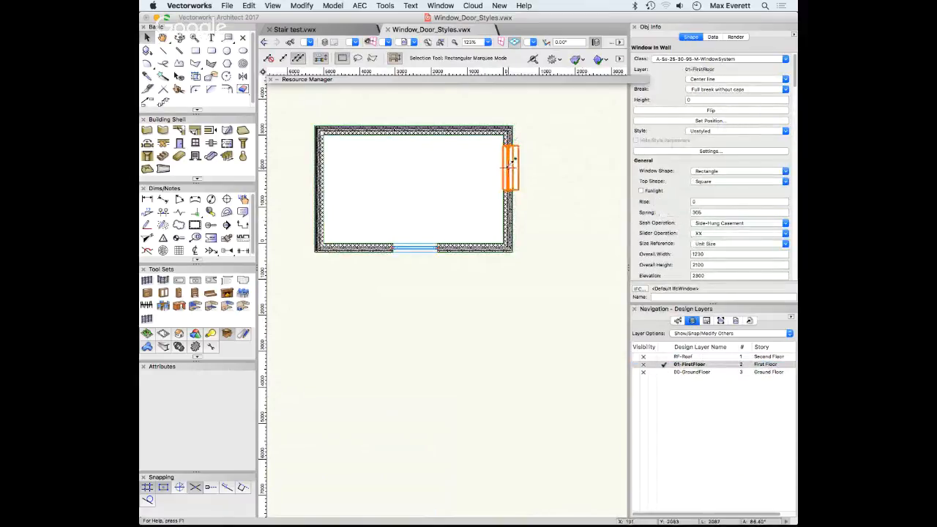
left_click(700, 132)
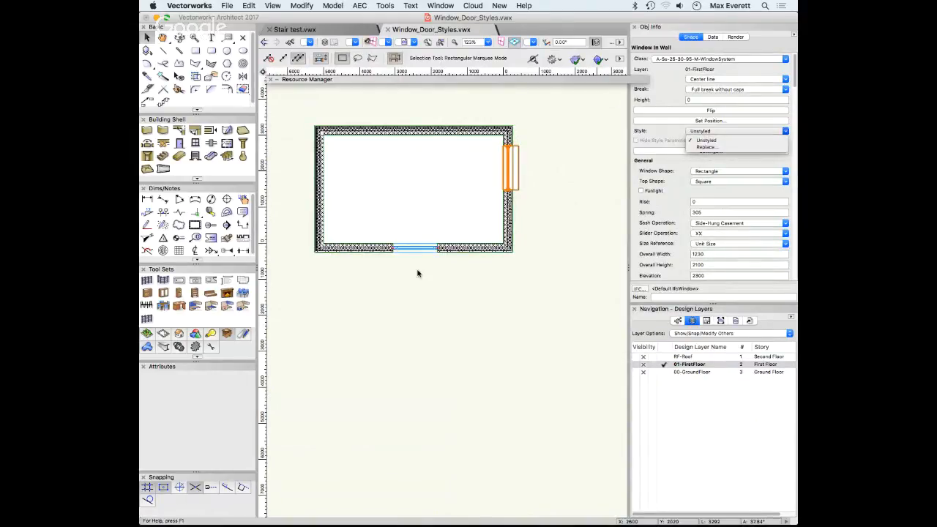
left_click(422, 275)
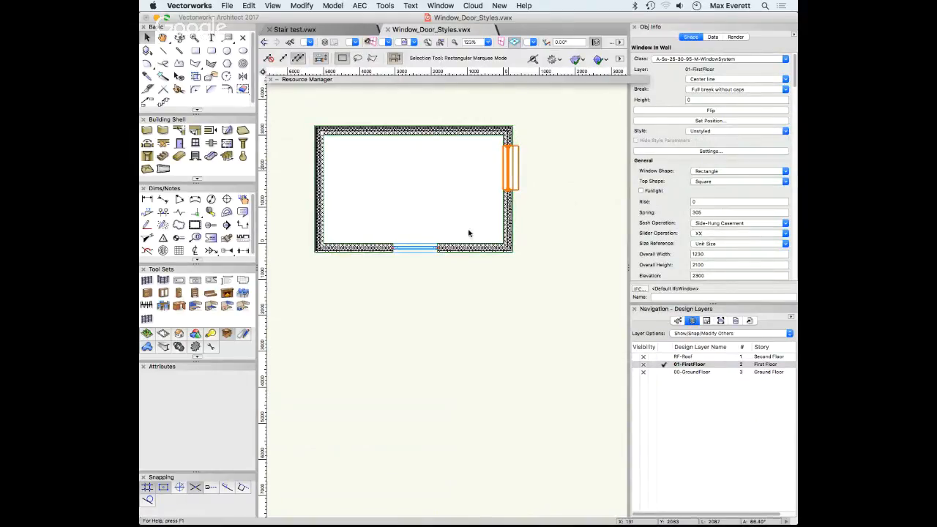
key("Delete")
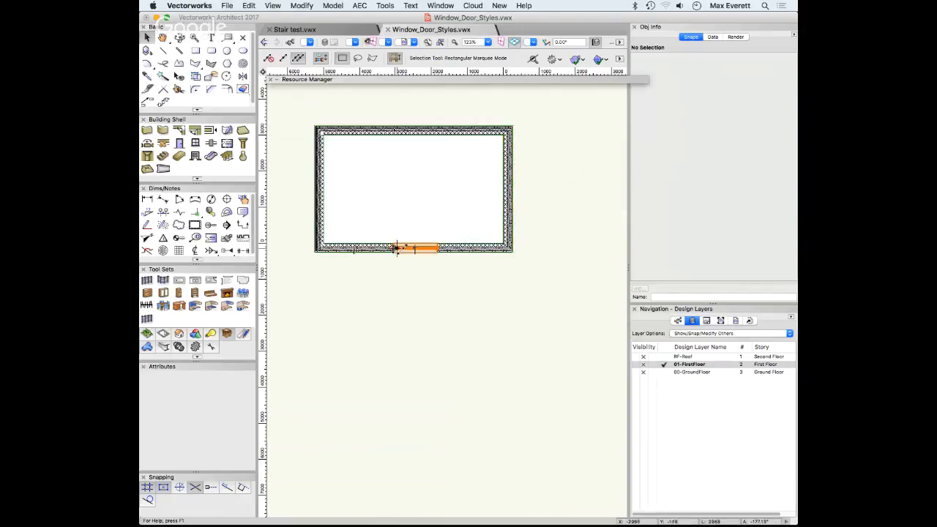
Move the VELFAC window from the bottom wall to the right wall and orbit into 3D
left_click_drag(397, 248, 584, 170)
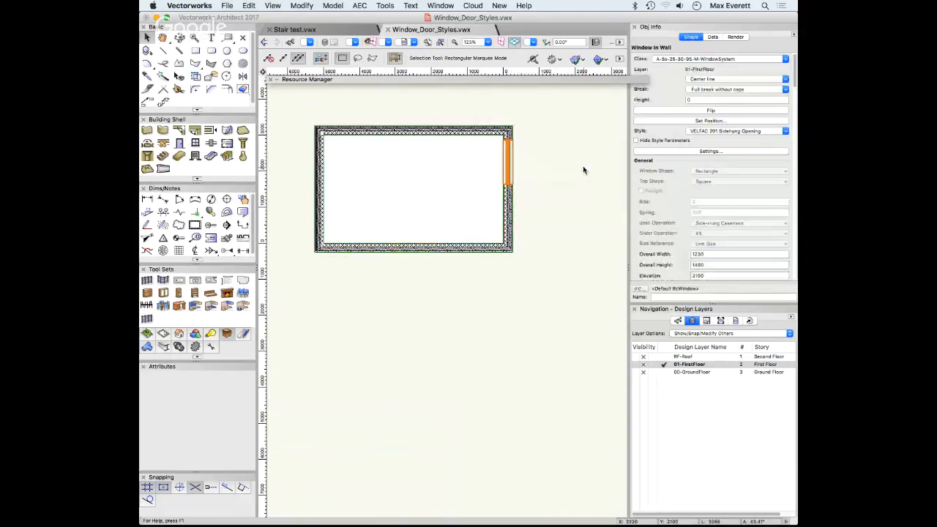
middle_click_drag(573, 198, 546, 301, "ctrl")
middle_click_drag(458, 235, 456, 349, "ctrl")
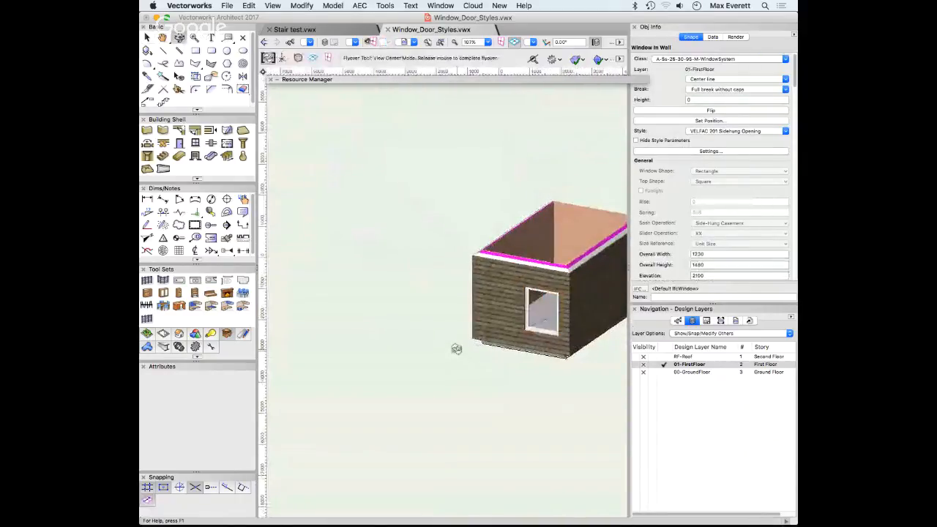
Show the ground floor, roof and first floor together, and undo a trial width change
left_click(635, 372)
left_click(635, 358)
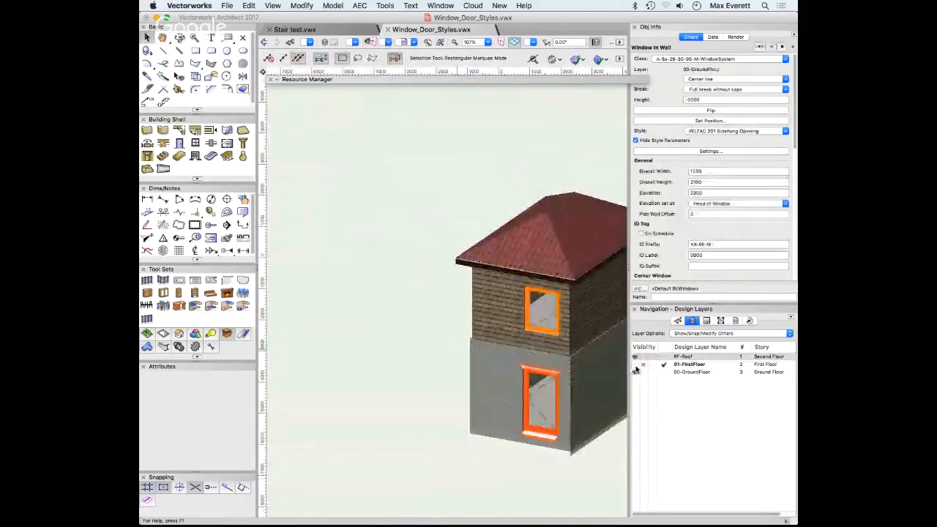
left_click(634, 365)
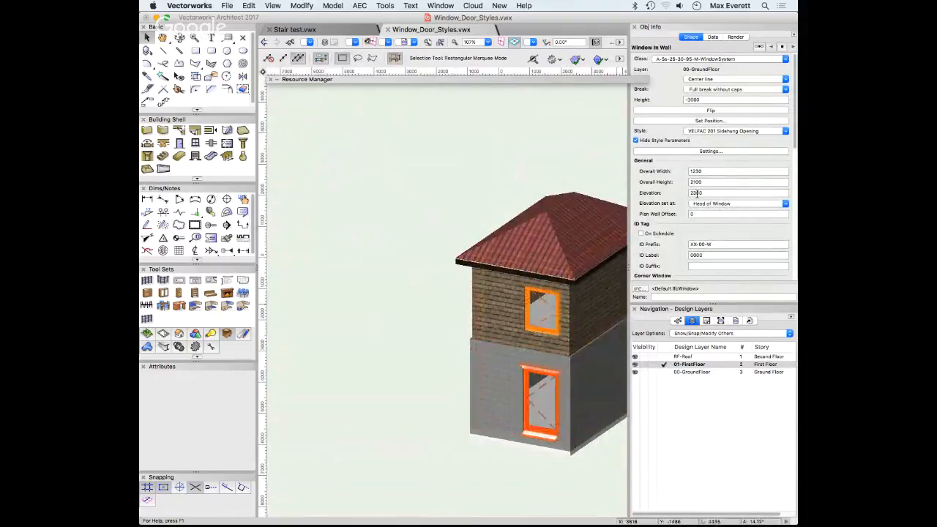
double_click(708, 183)
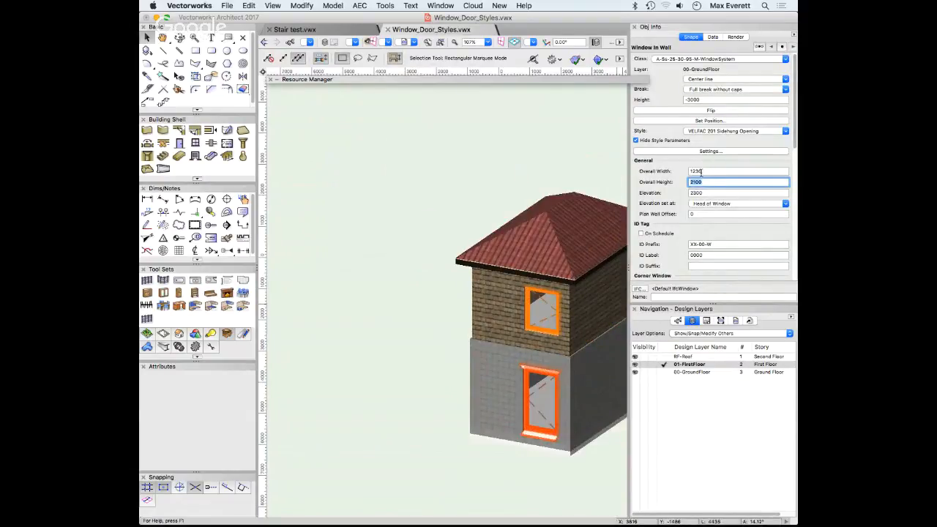
double_click(770, 175)
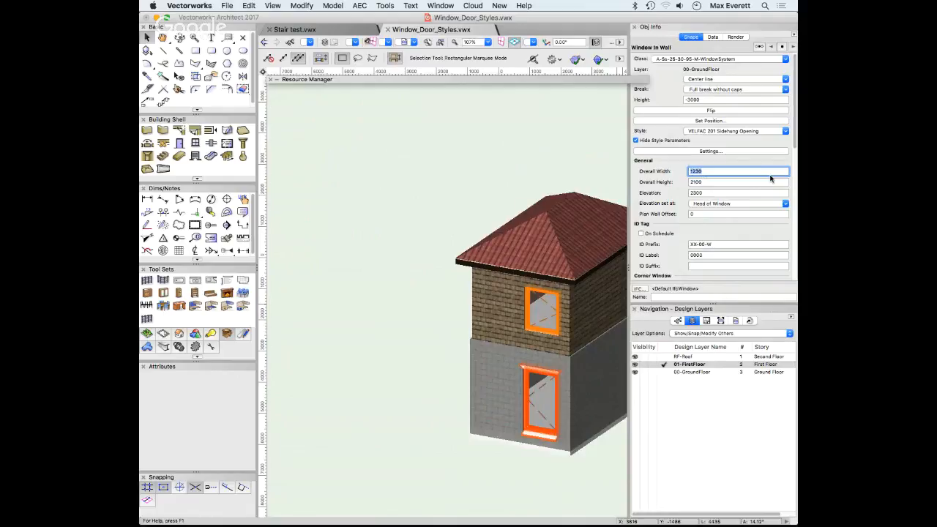
key("Return")
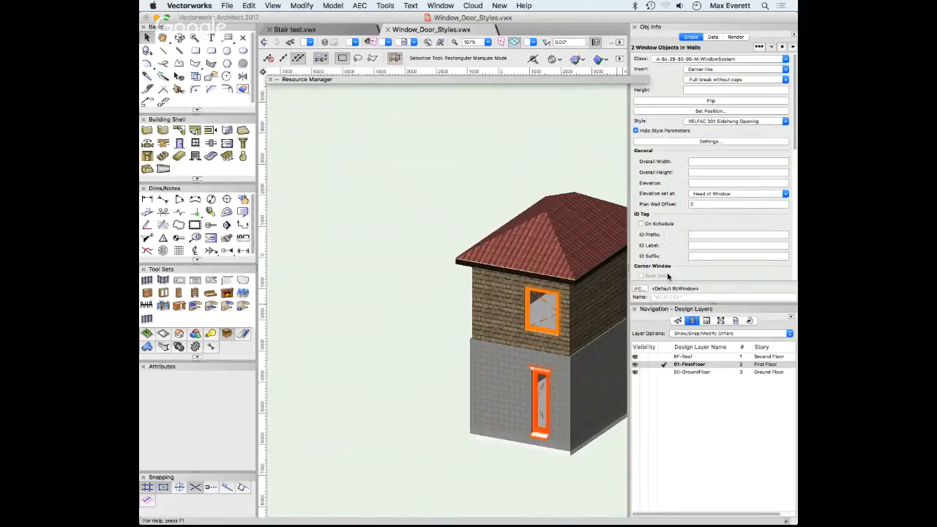
key("super+z")
Hide style parameters on the upper first-floor window and set its overall width to 600
left_click(293, 305)
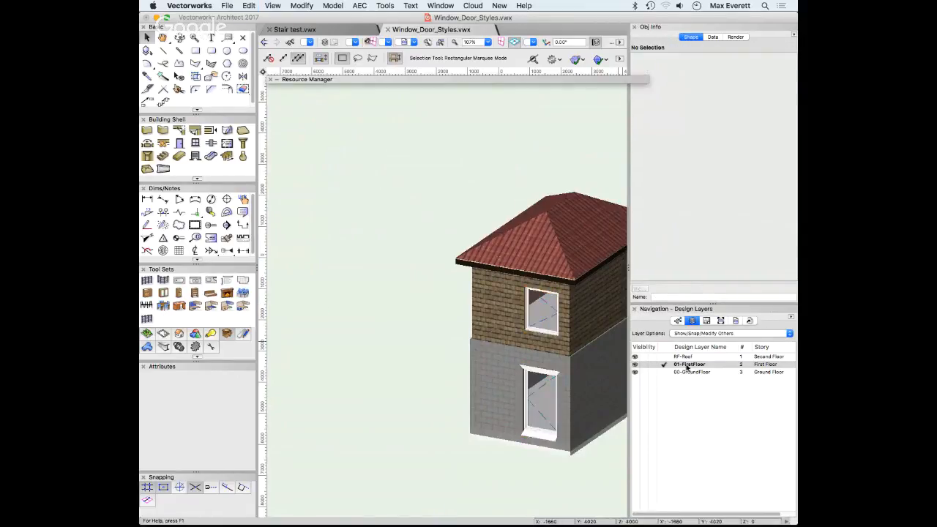
left_click(542, 311)
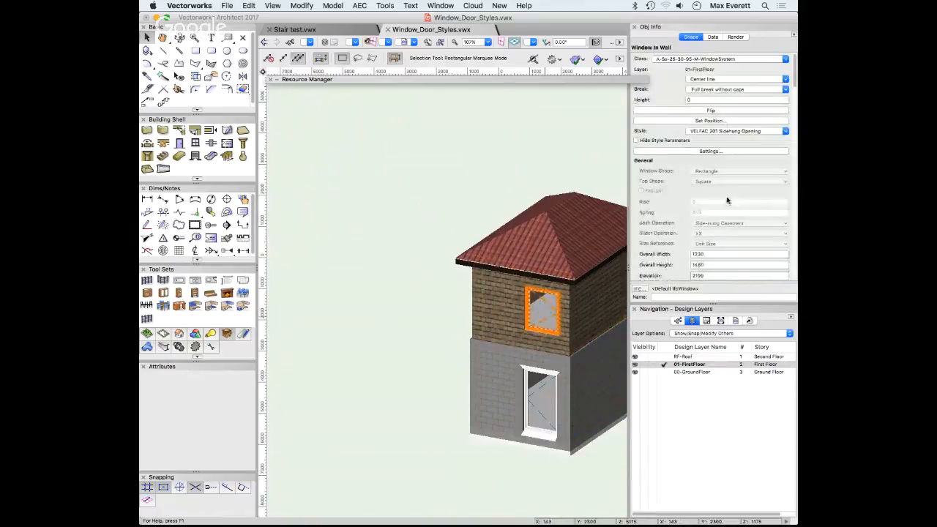
left_click(635, 139)
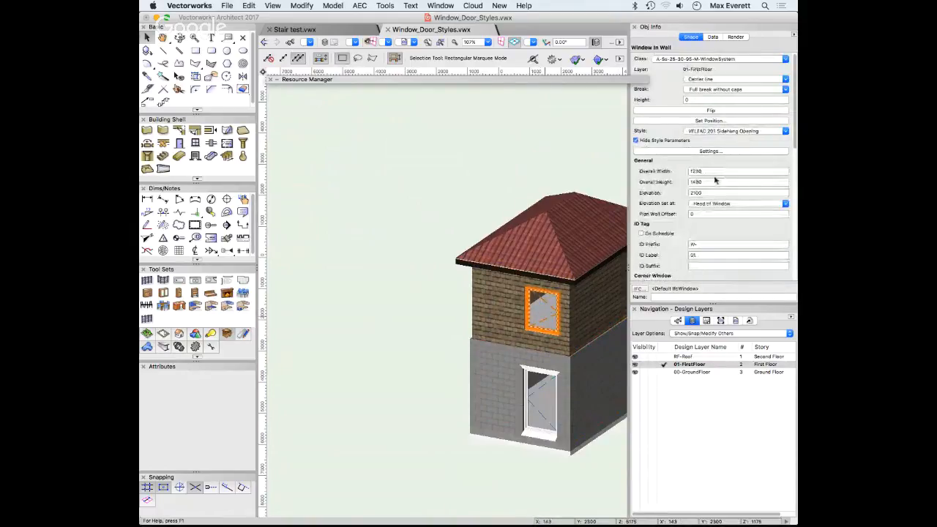
double_click(705, 171)
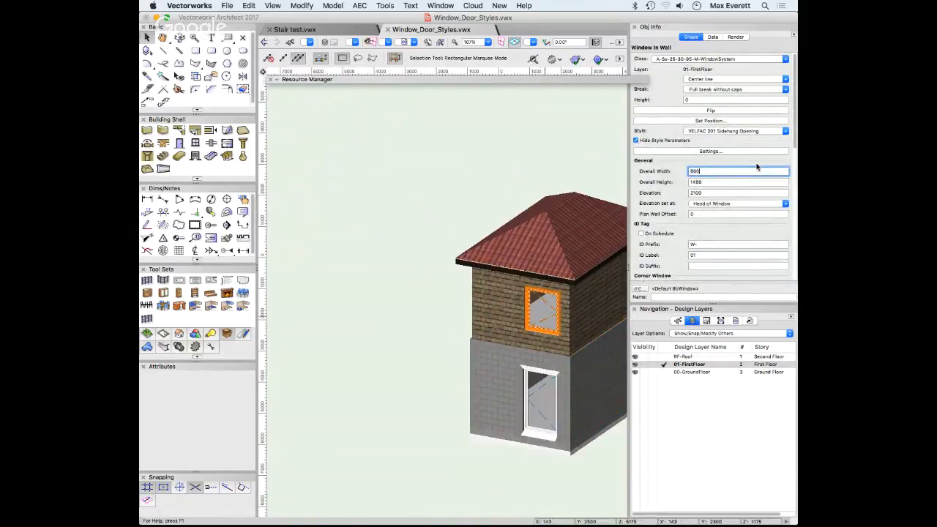
key("Return")
left_click(361, 232)
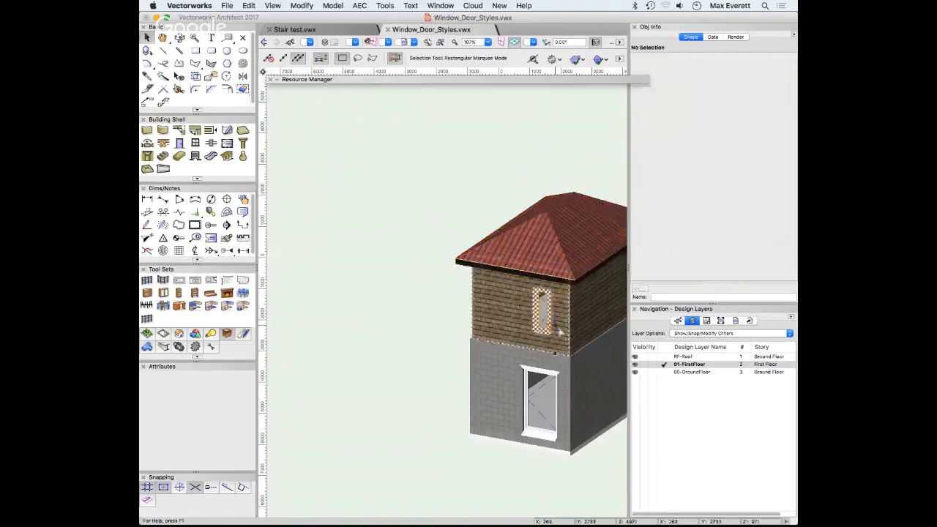
left_click(542, 315)
left_click(542, 395, "shift")
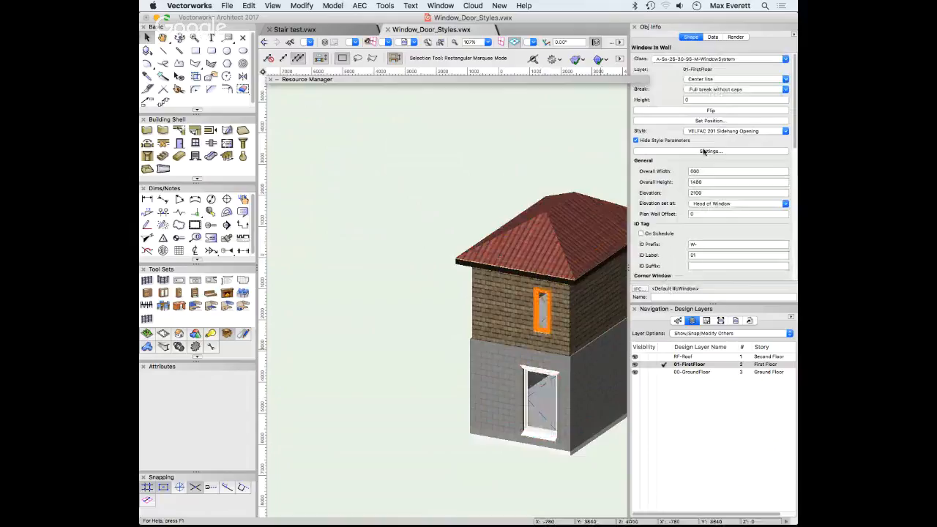
left_click(705, 152)
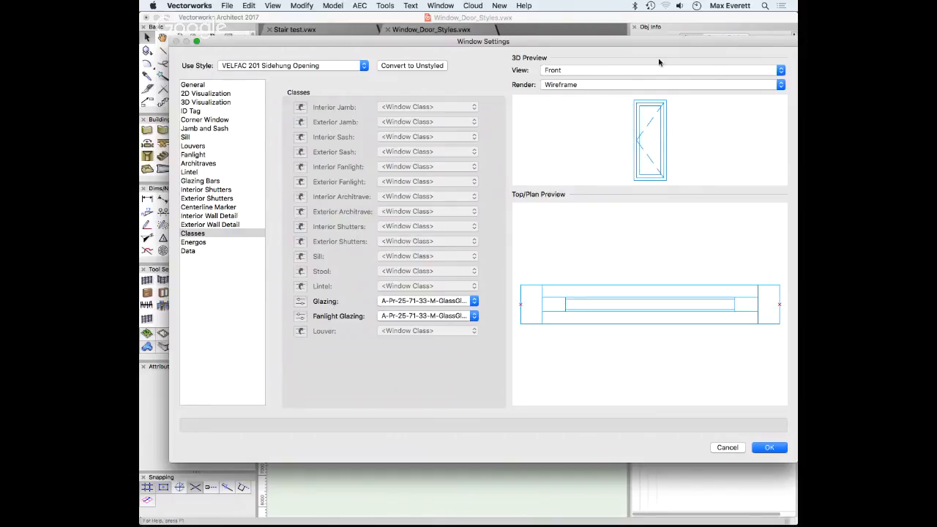
Add a Timber sill to the window and flip its opening direction back and forth
left_click(189, 137)
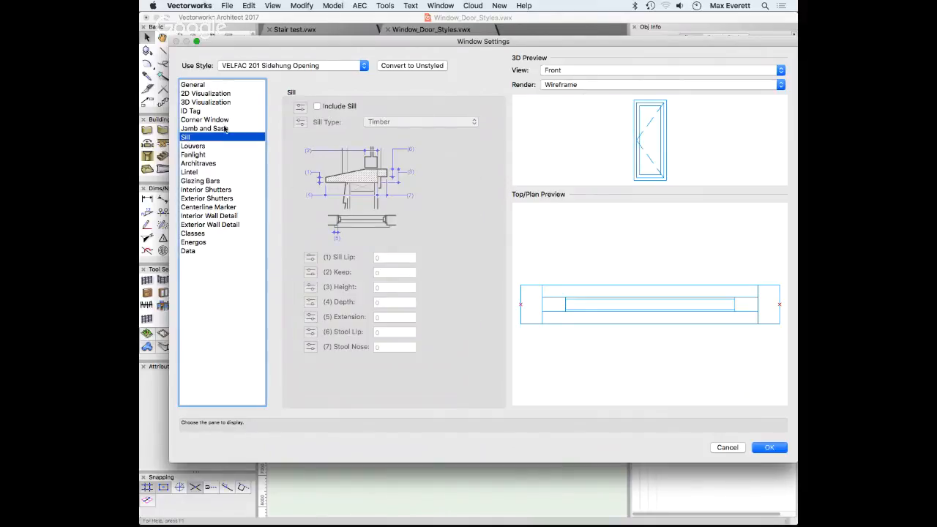
left_click(317, 106)
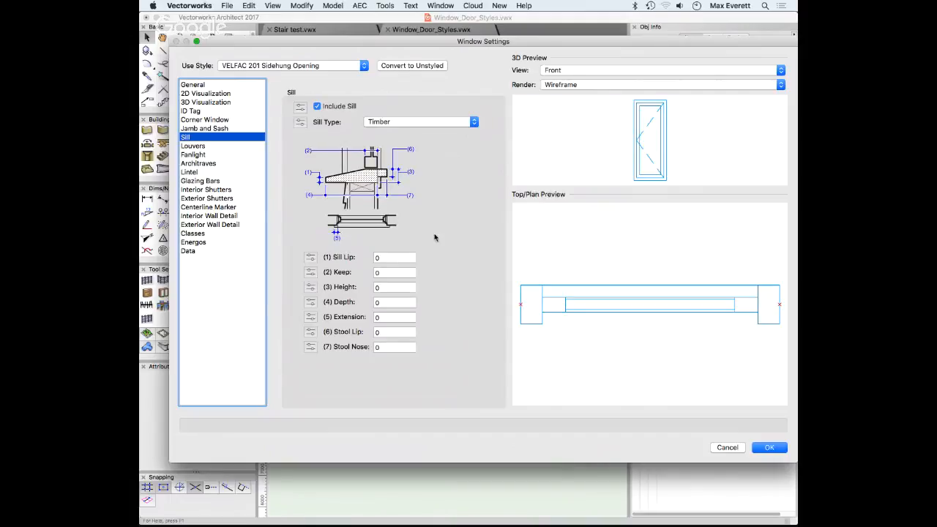
left_click(769, 447)
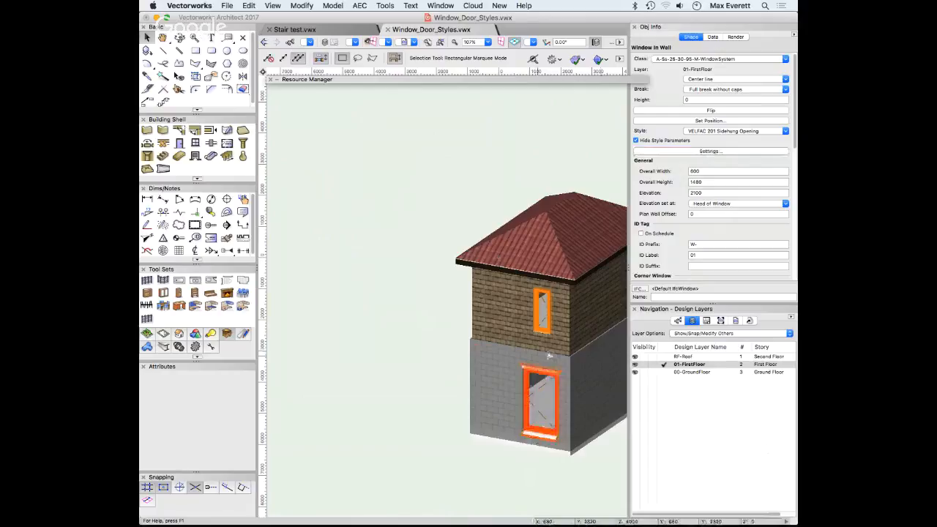
scroll(536, 291, "up", 5)
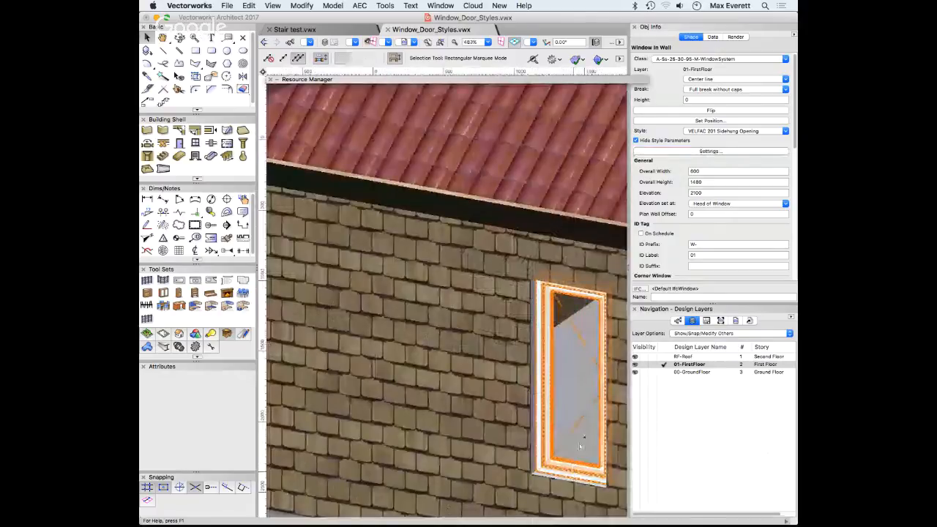
left_click(710, 111)
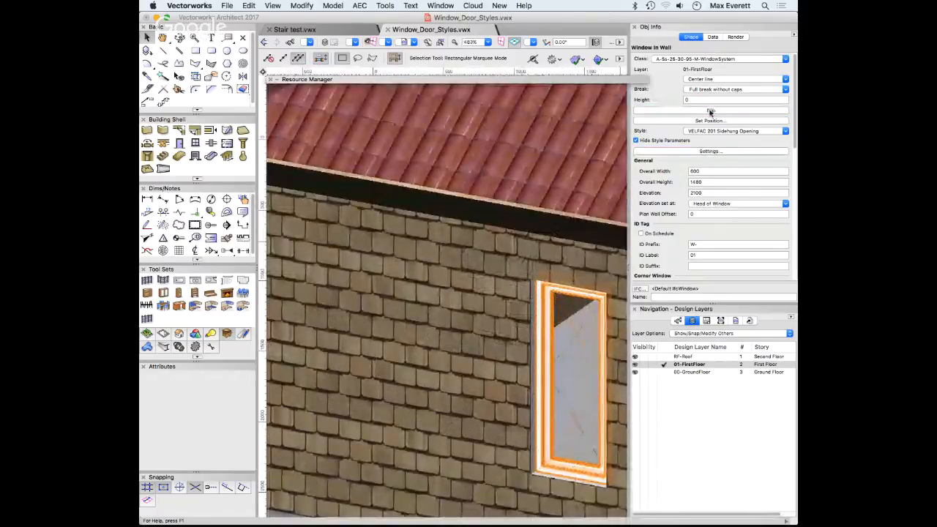
left_click(710, 112)
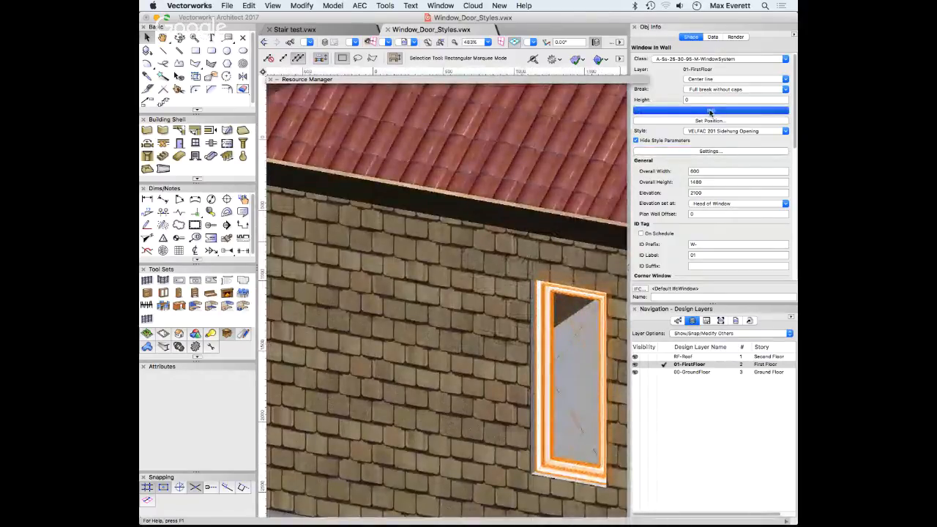
left_click(716, 152)
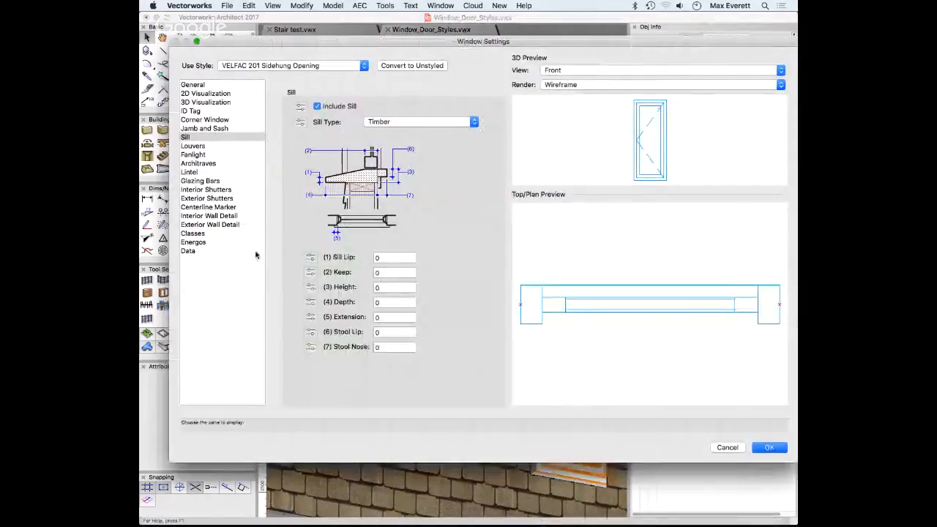
On the Sill pane, start entering timber sill values, settling the sill extension at 5
left_click(195, 234)
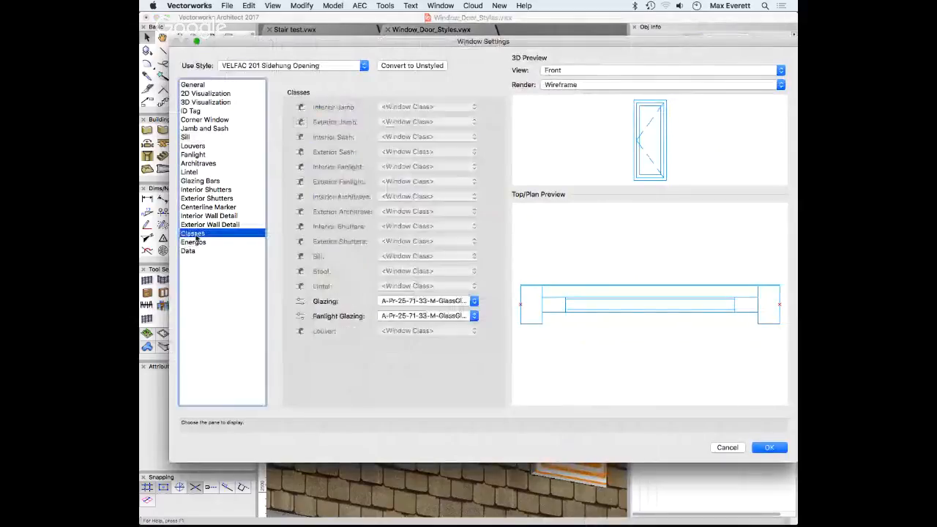
left_click(195, 123)
left_click(186, 138)
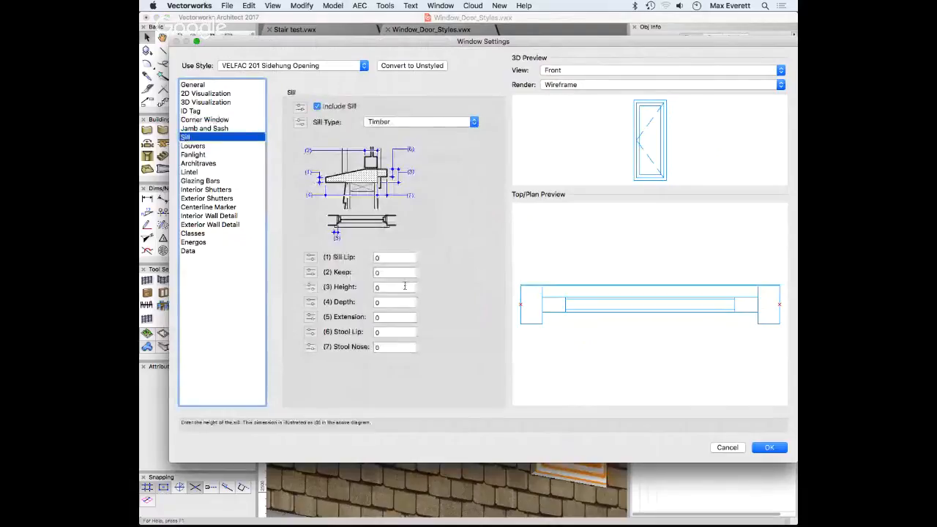
left_click(401, 259)
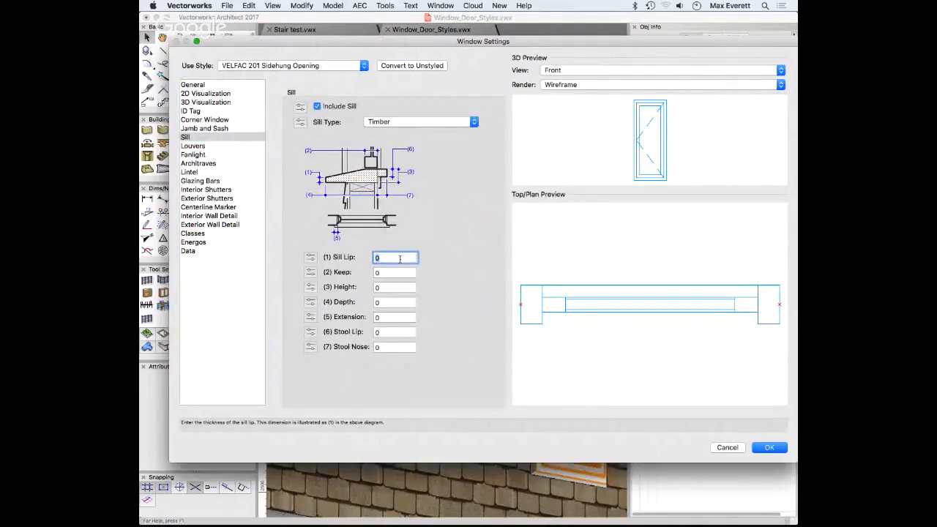
left_click(402, 317)
type("500")
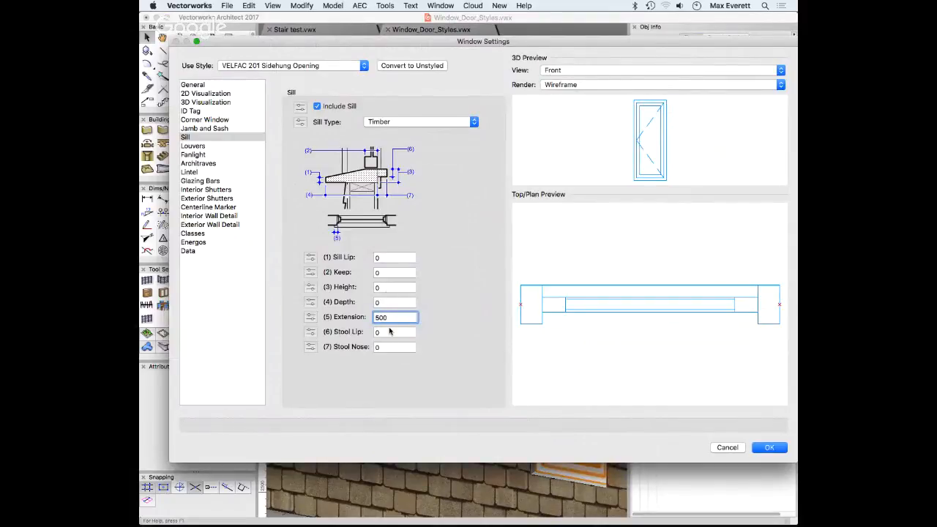
left_click(382, 301)
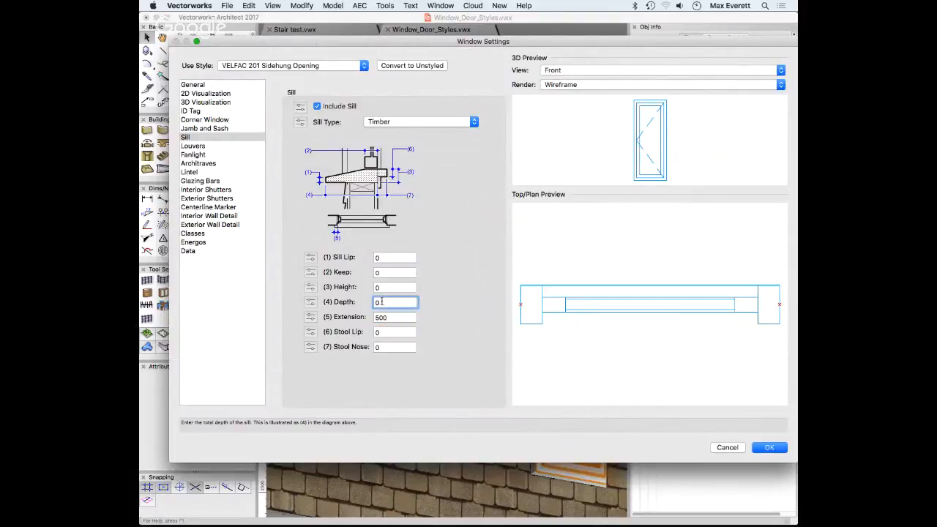
type("25")
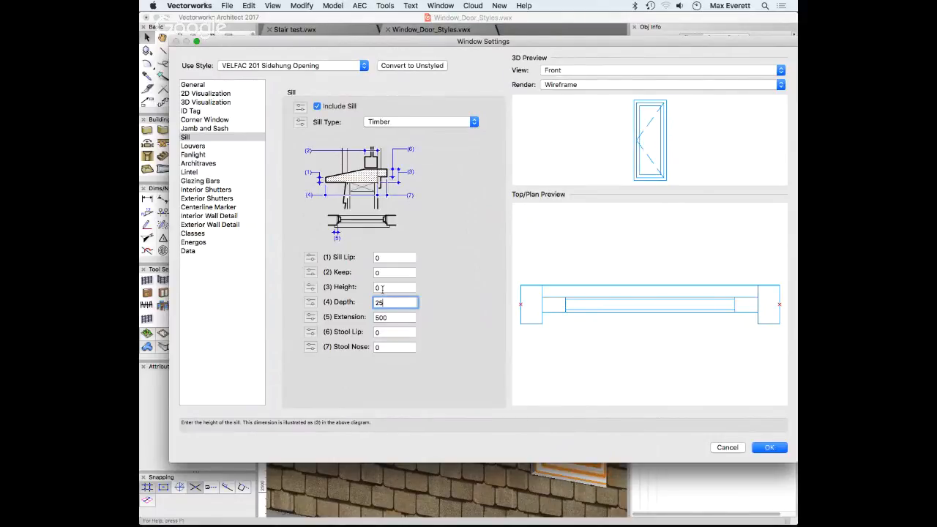
left_click(382, 289)
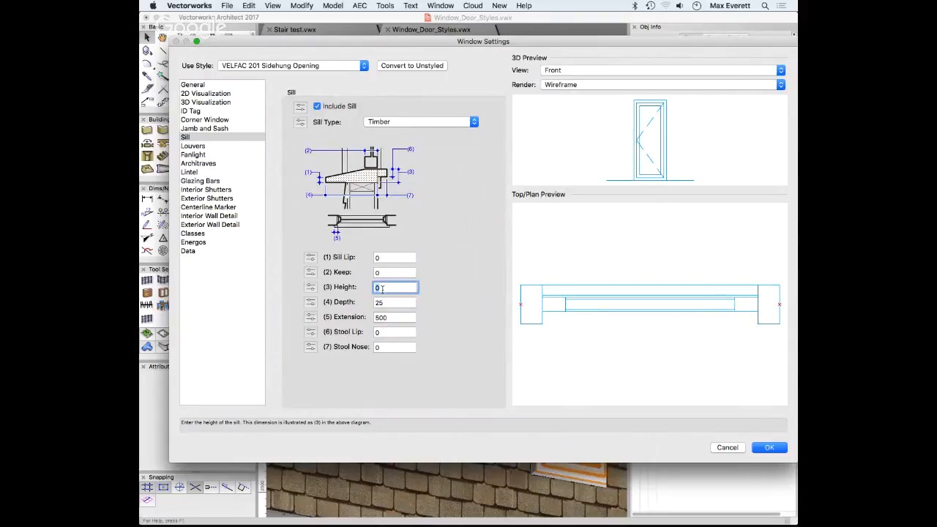
left_click(380, 319)
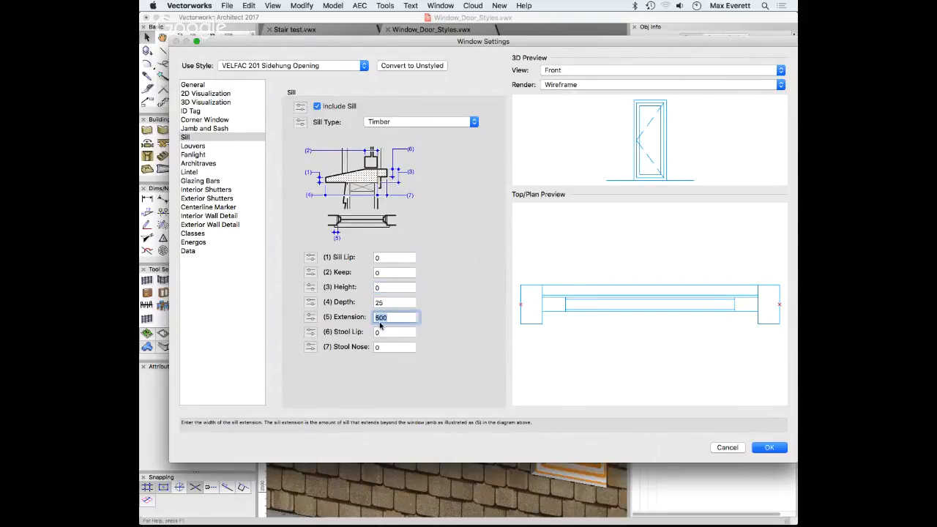
type("5")
Set sill height 25, keep 5, lip 25, stool lip 25 and depth 100, then accept
left_click(387, 287)
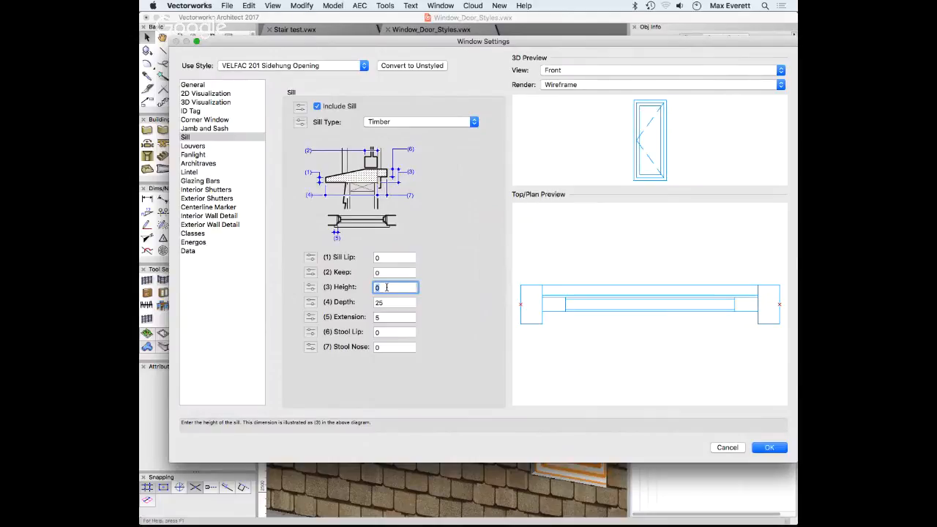
type("25")
left_click(381, 271)
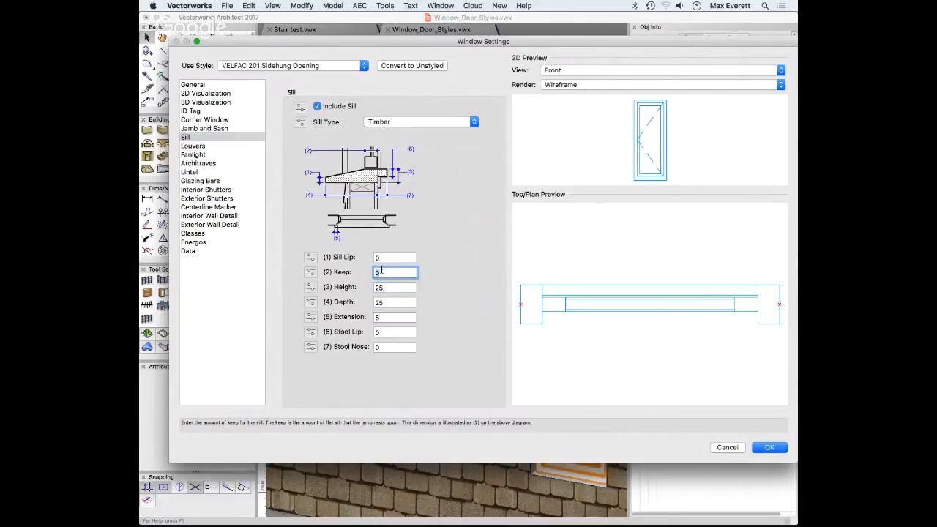
type("5")
left_click(381, 257)
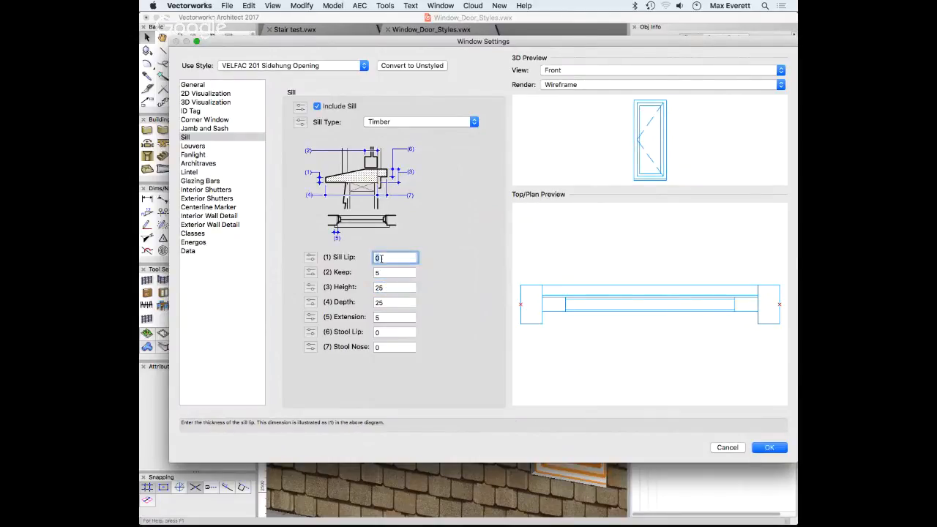
type("25")
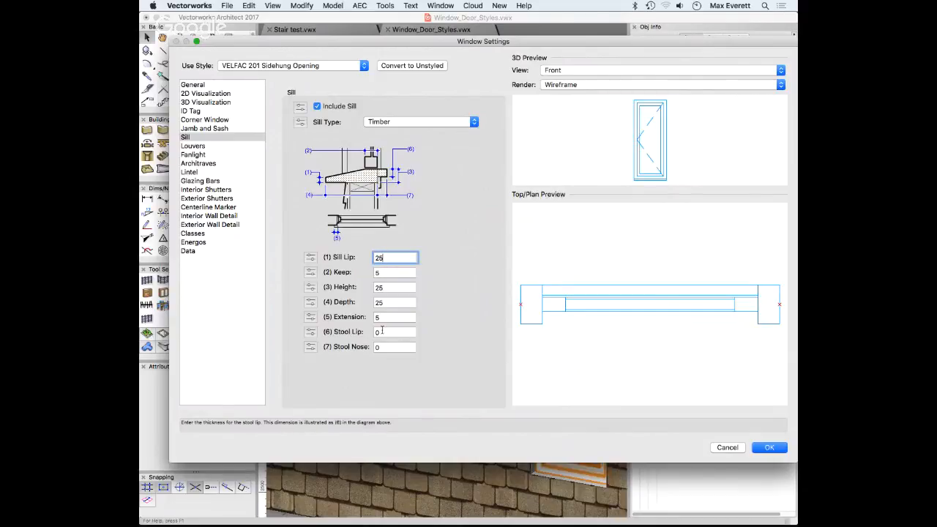
left_click(381, 331)
type("25")
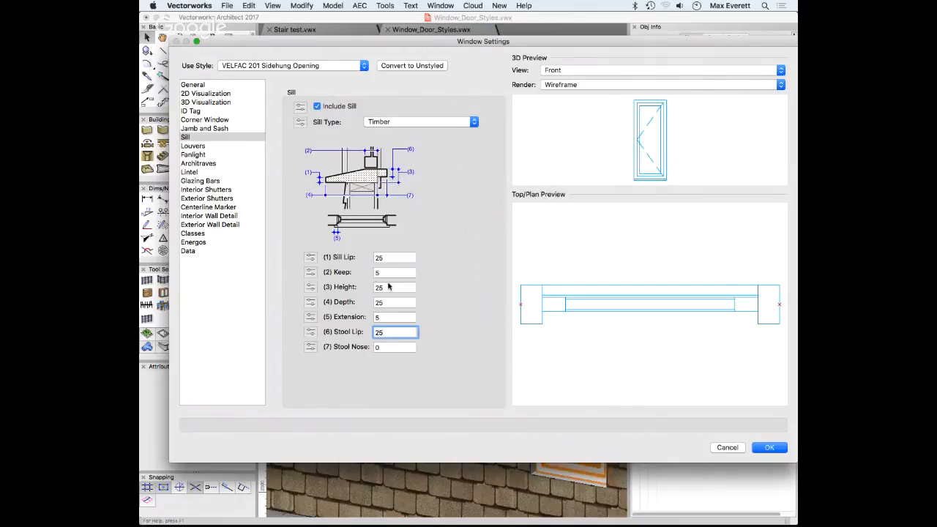
left_click(391, 302)
type("100")
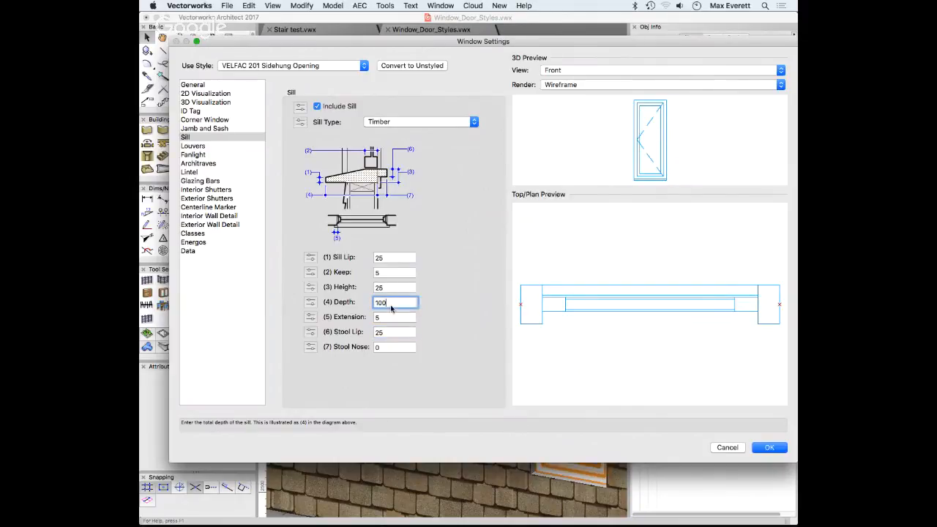
key("Tab")
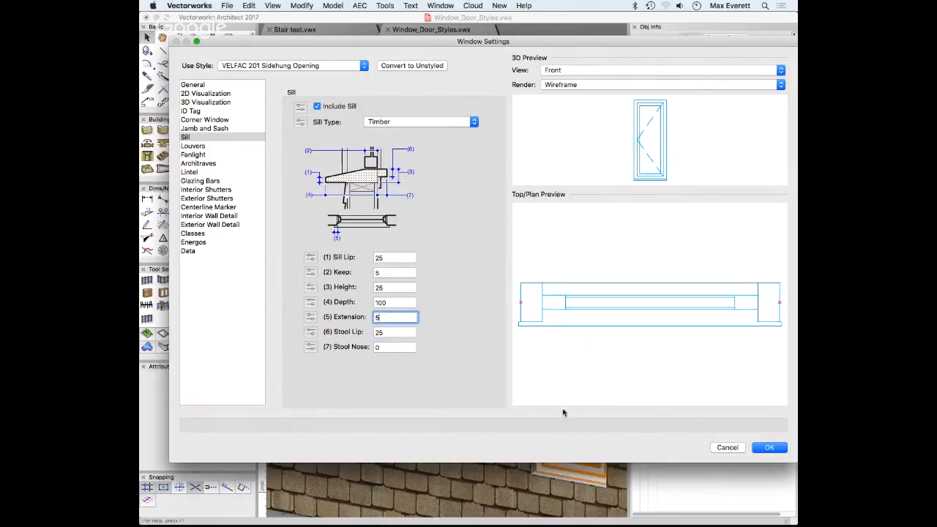
left_click(778, 449)
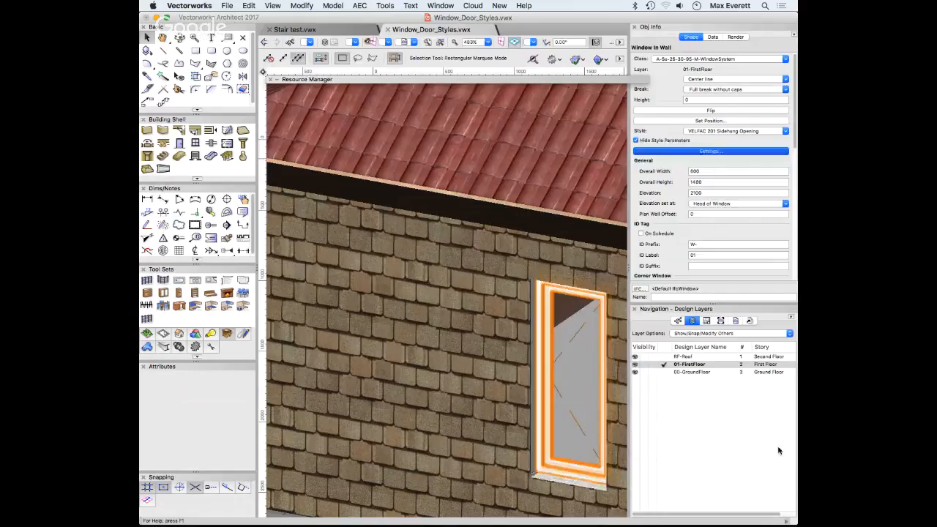
left_click(392, 379)
scroll(477, 465, "down", 5)
scroll(498, 469, "up", 9)
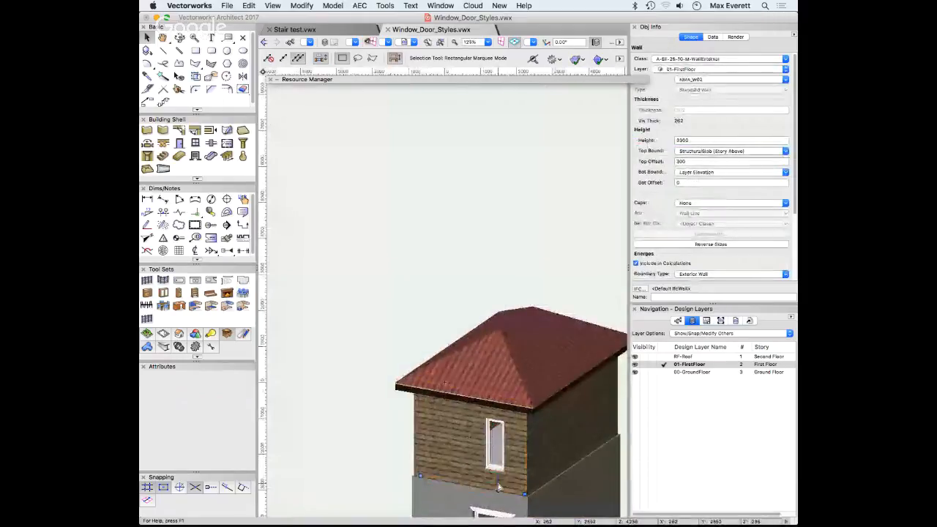
left_click(456, 335)
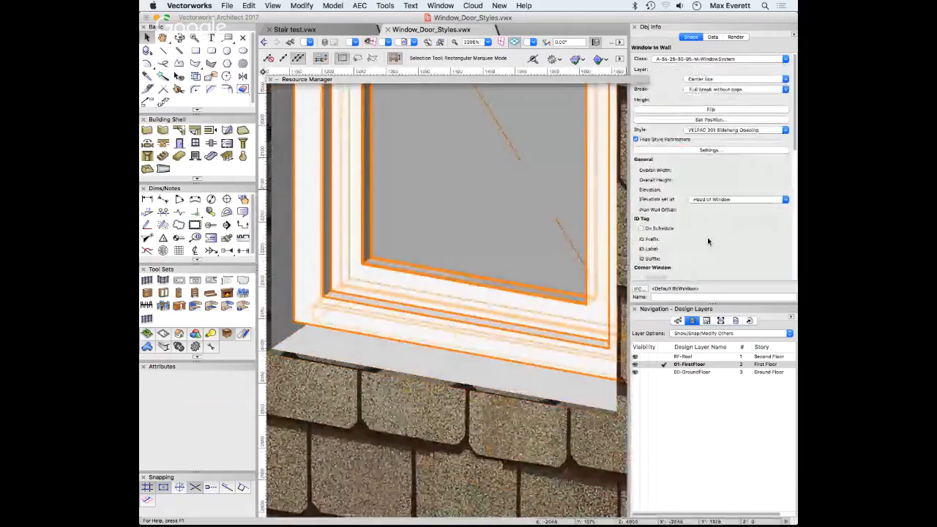
left_click(708, 112)
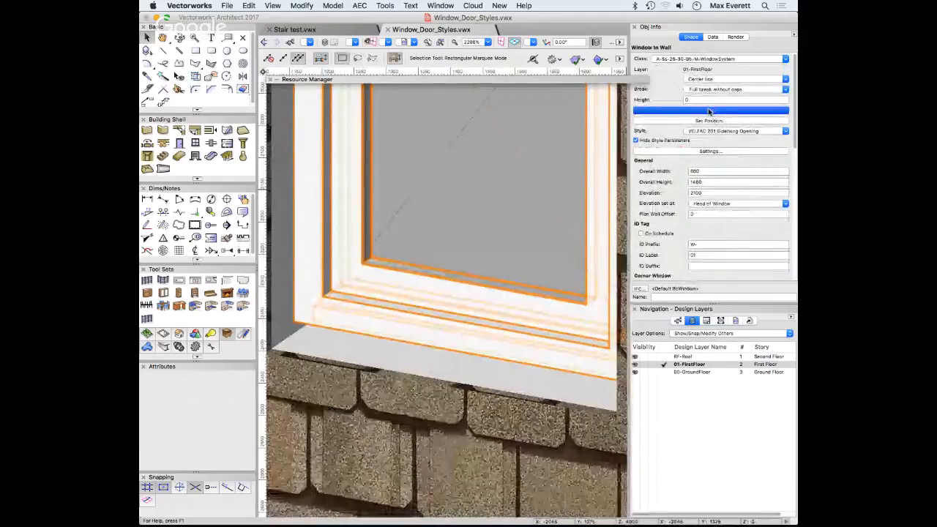
left_click(709, 111)
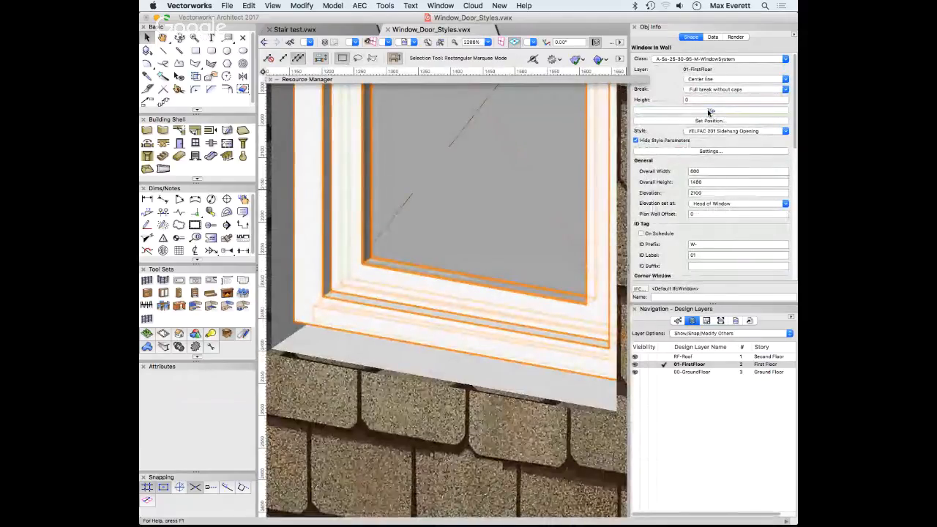
left_click(709, 111)
left_click(708, 111)
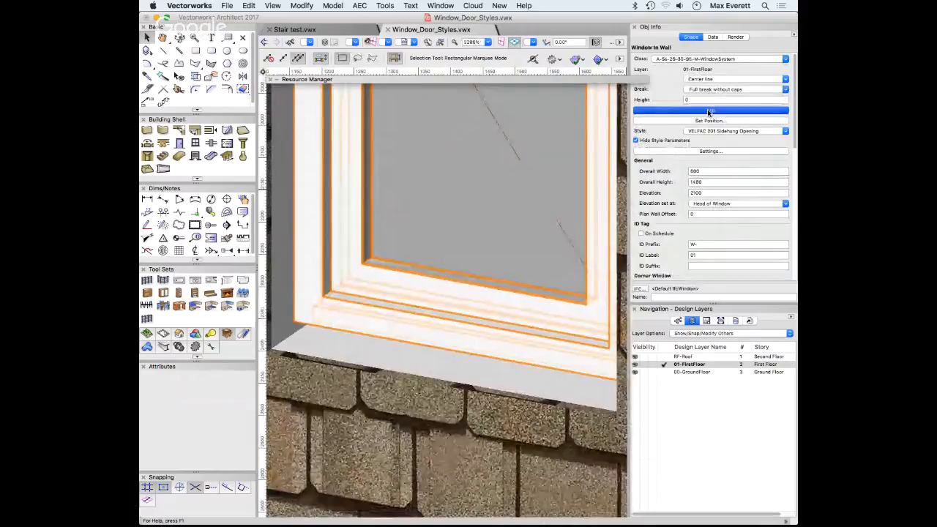
scroll(399, 290, "down", 8)
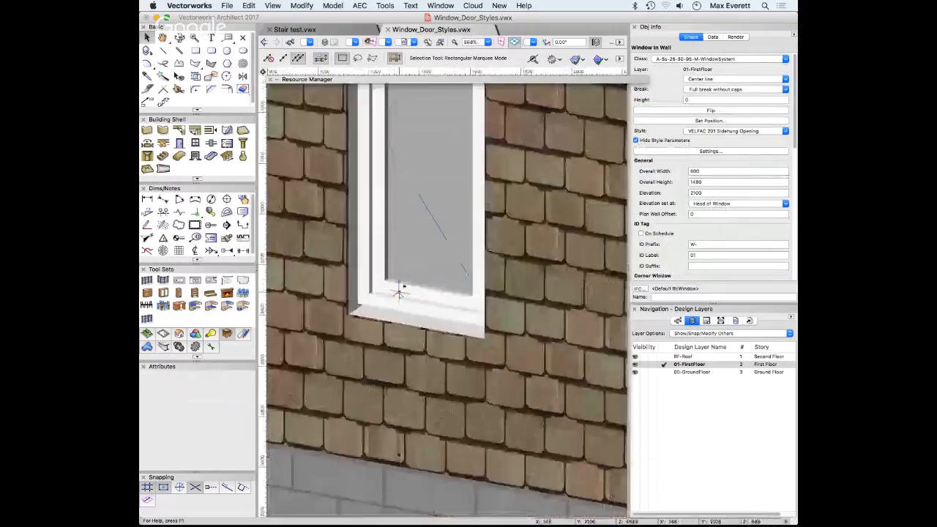
left_click(401, 302)
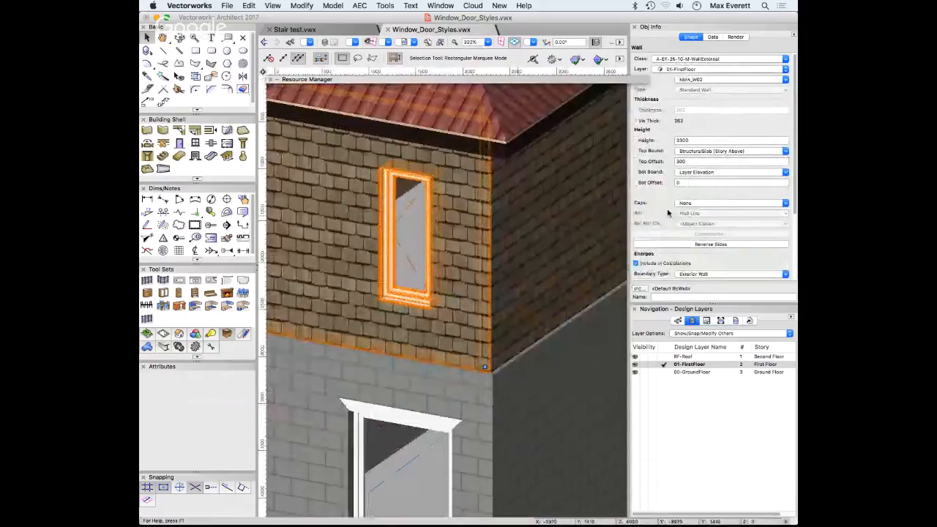
scroll(665, 214, "down", 5)
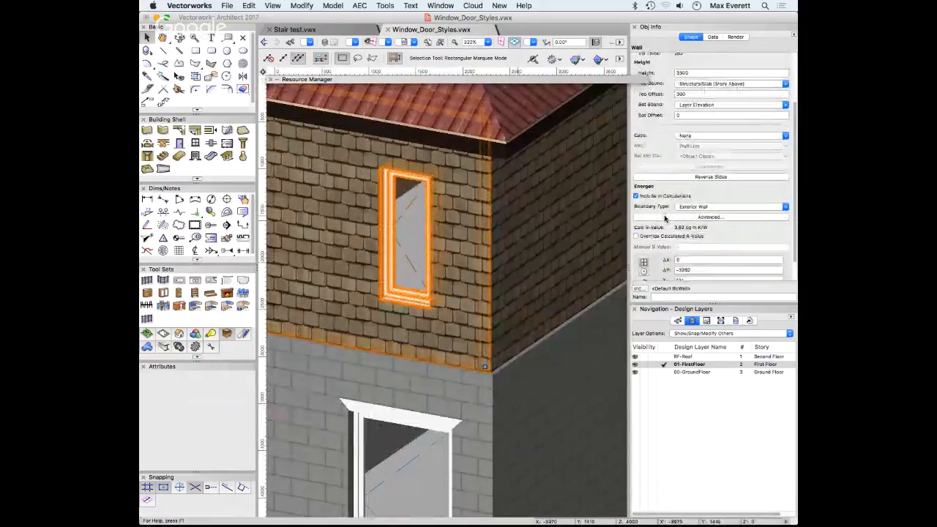
scroll(665, 216, "up", 5)
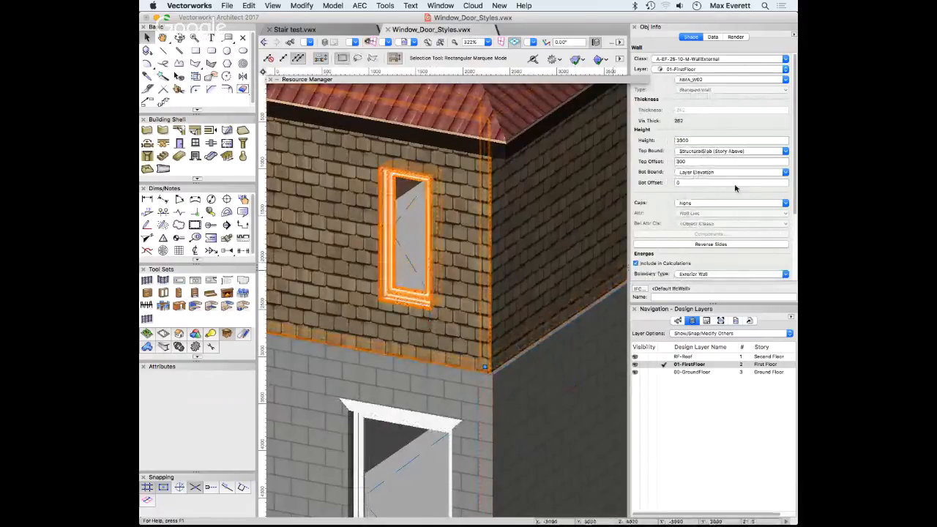
left_click(690, 244)
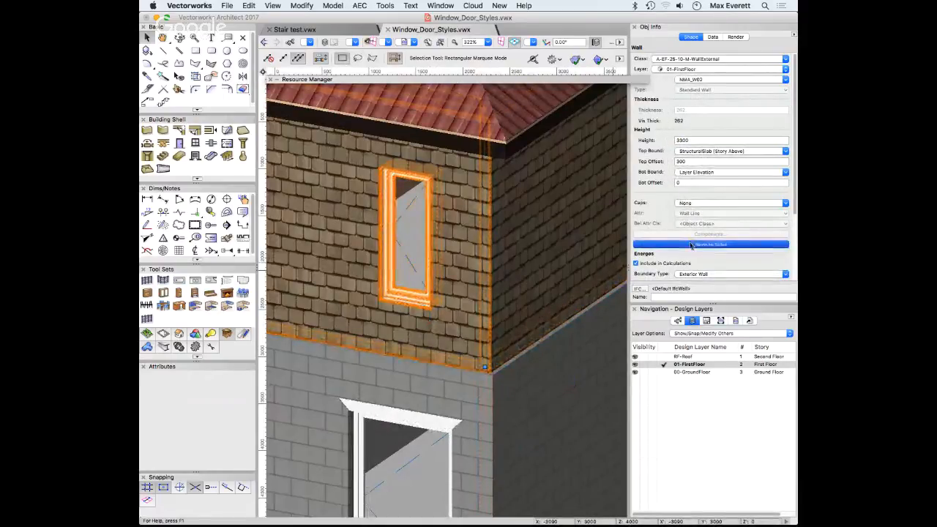
left_click(691, 246)
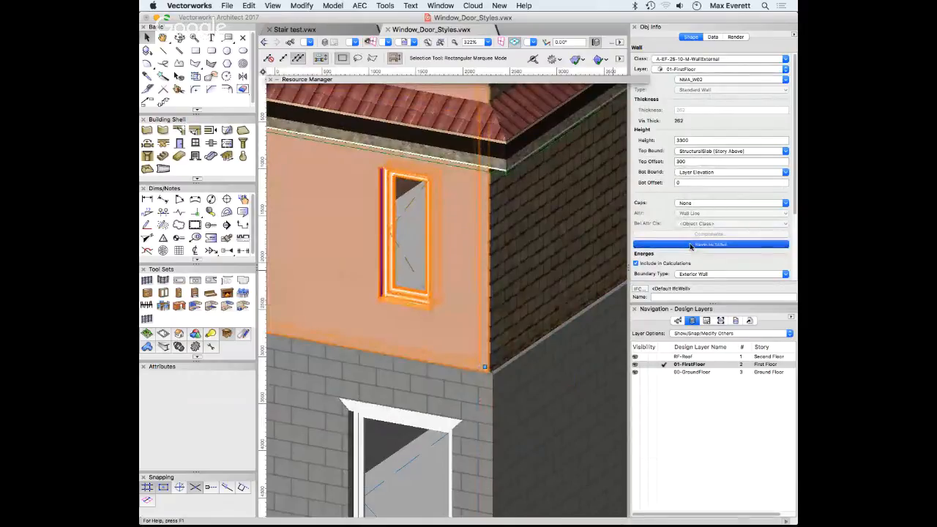
left_click(420, 269)
scroll(418, 271, "down", 1)
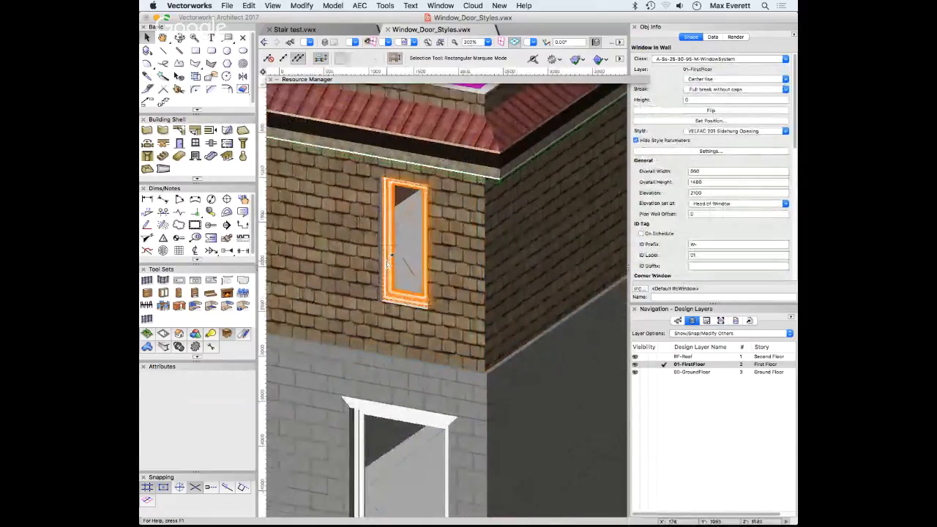
Change the first-floor window's sill depth to 250
left_click(718, 151)
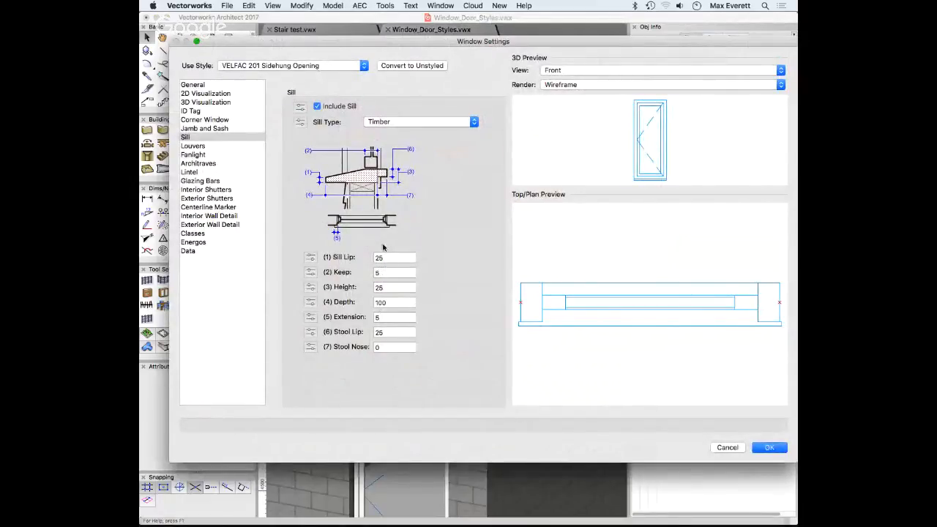
left_click(409, 299)
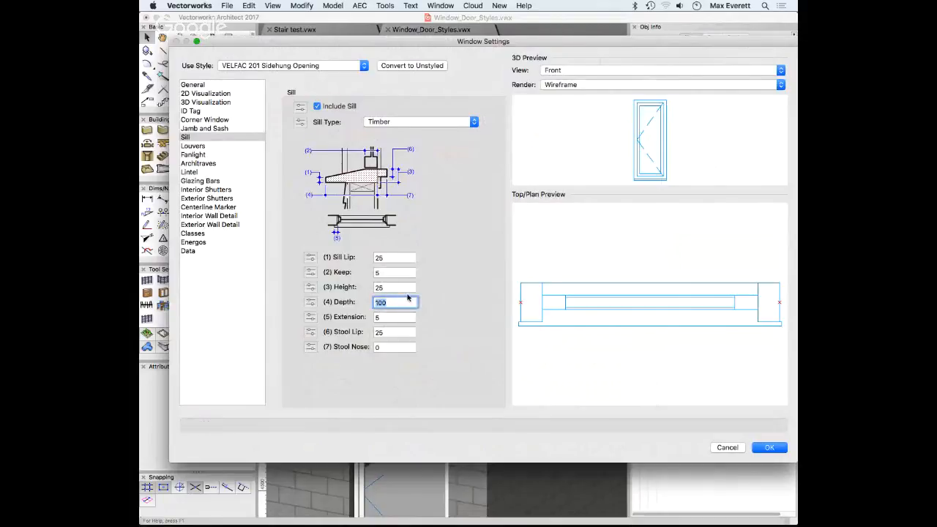
type("250")
left_click(779, 447)
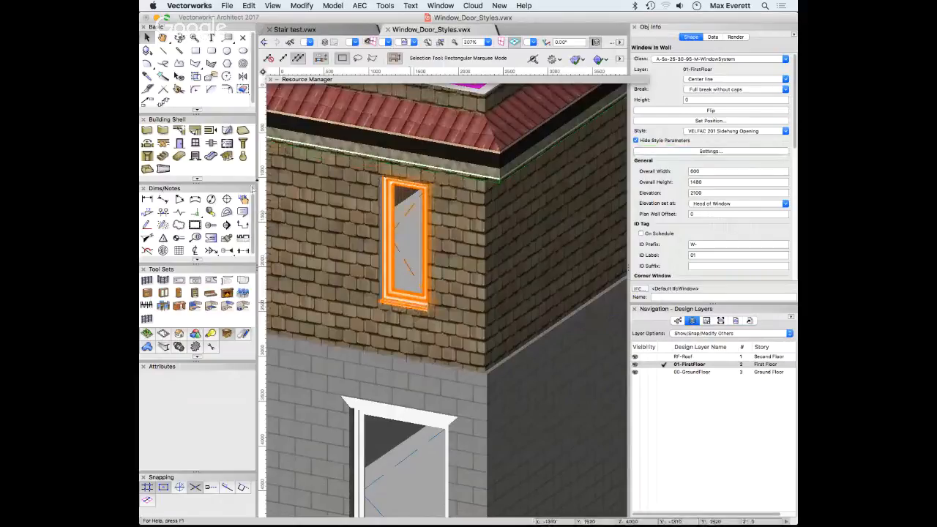
Preview a sill depth of 500, then settle on 300
scroll(385, 304, "up", 4)
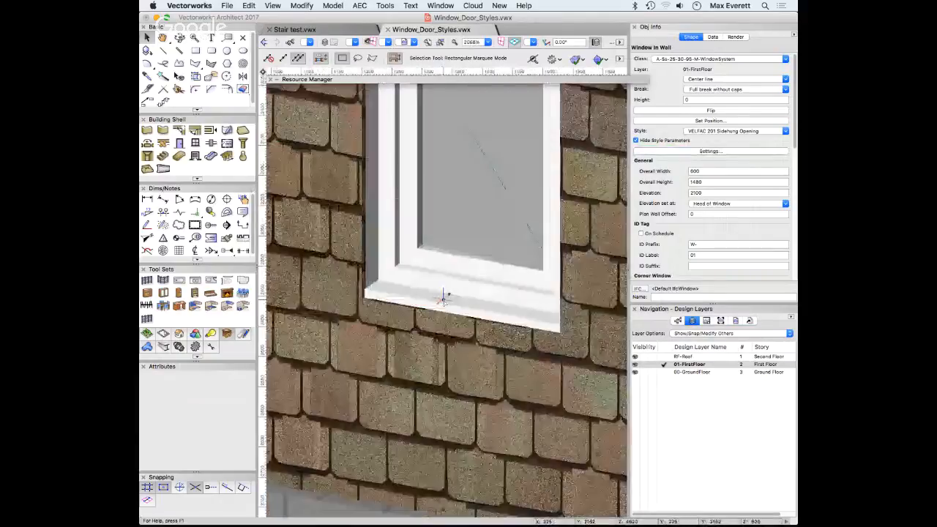
left_click(705, 151)
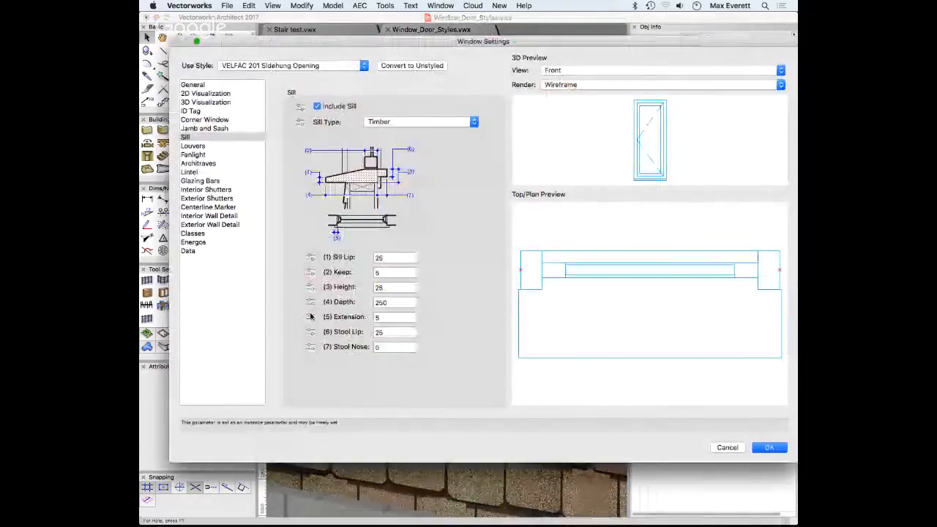
double_click(381, 302)
type("500")
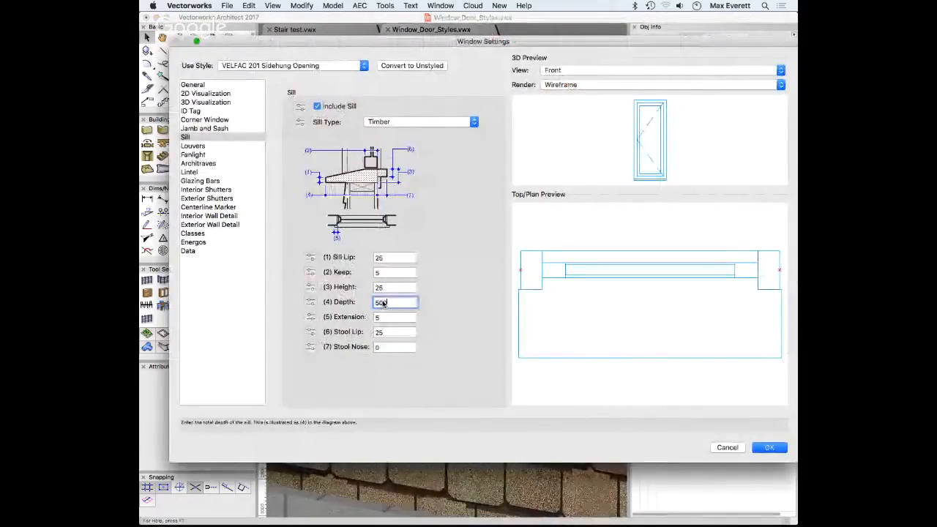
left_click(380, 288)
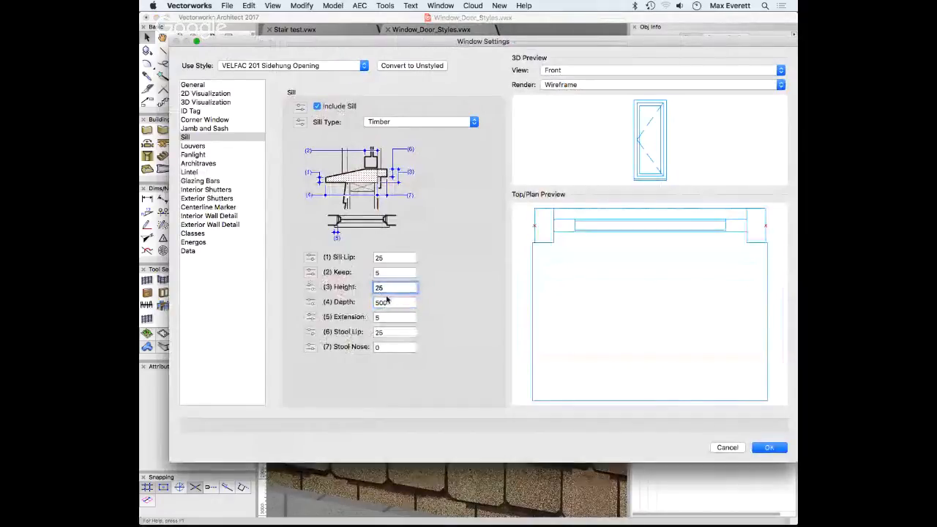
double_click(384, 302)
type("300")
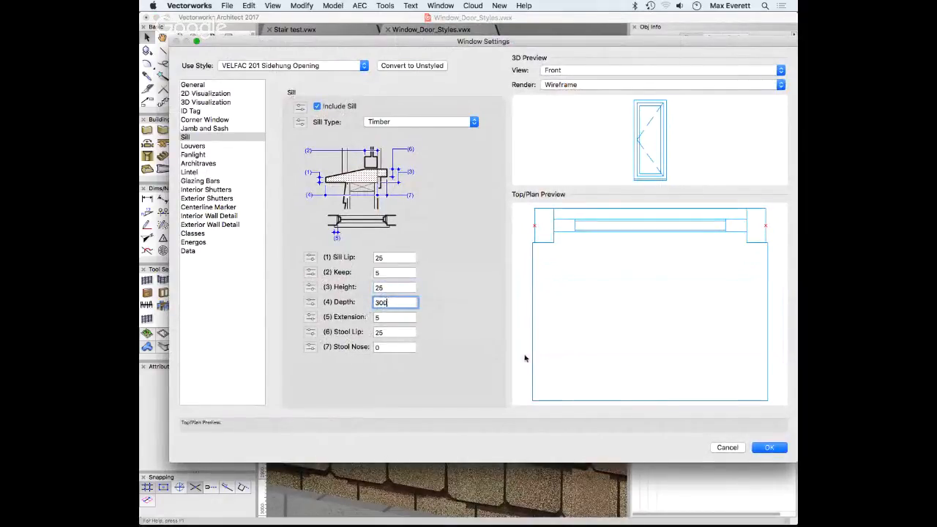
key("Return")
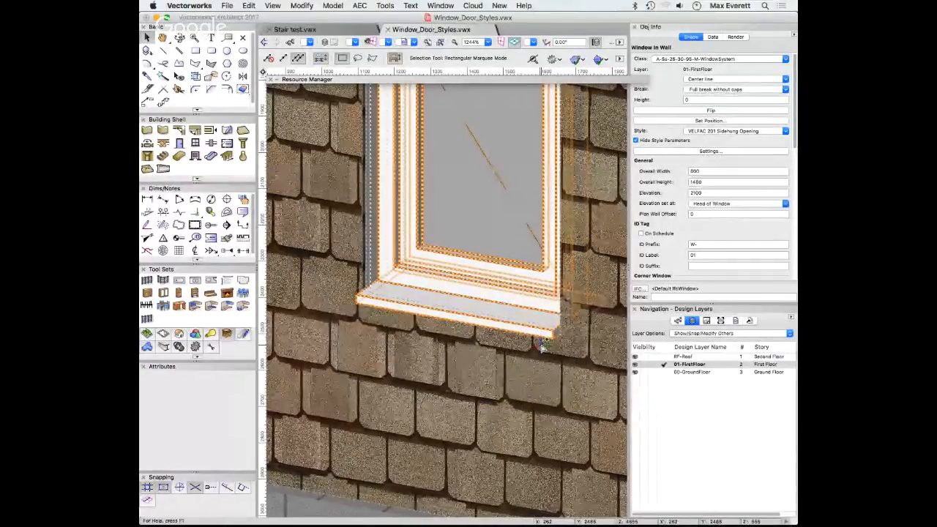
scroll(401, 303, "up", 2)
scroll(402, 304, "down", 10)
middle_click_drag(466, 360, 433, 289)
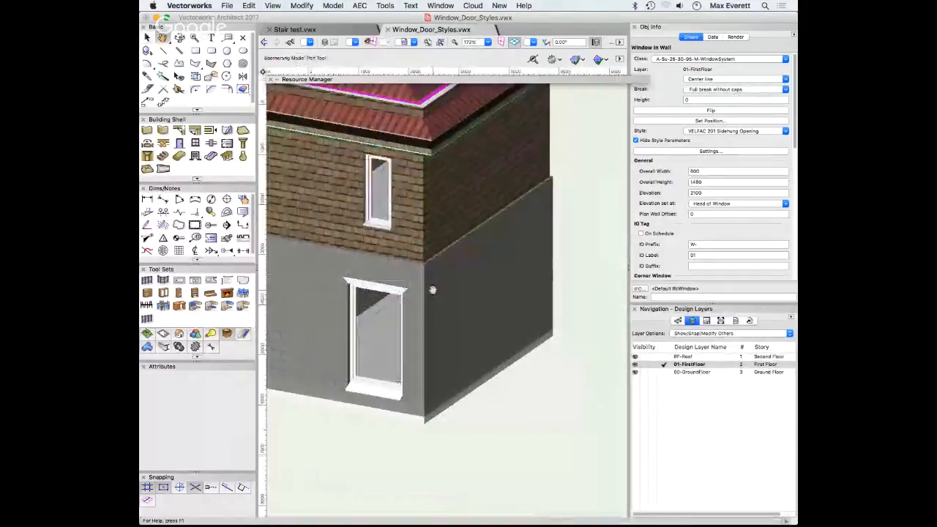
left_click(385, 196)
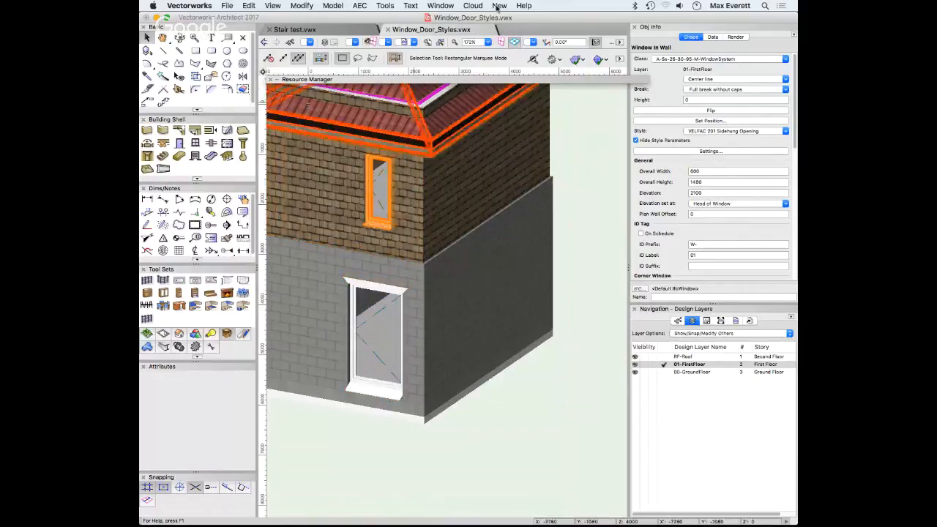
Open the VELFAC 201 Sidehung Opening style for editing and enable bottom-sash glazing bars
left_click(277, 80)
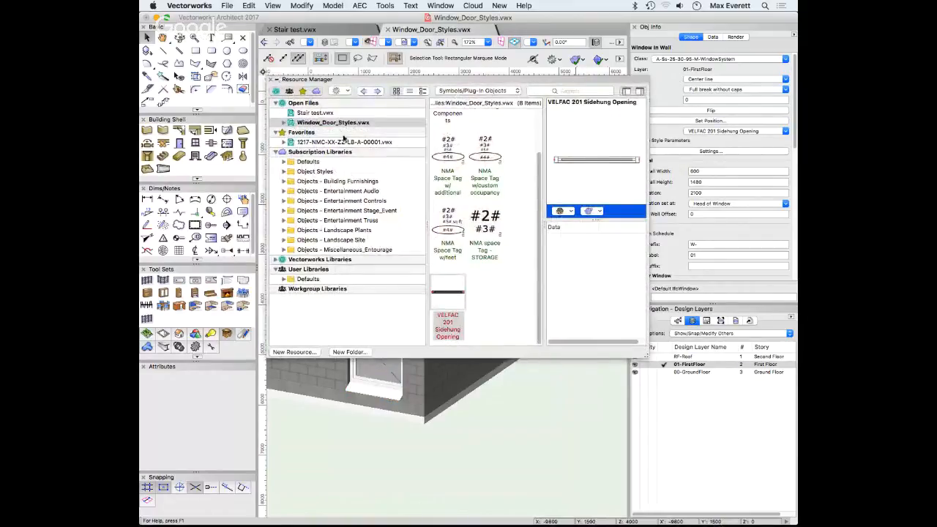
right_click(439, 293)
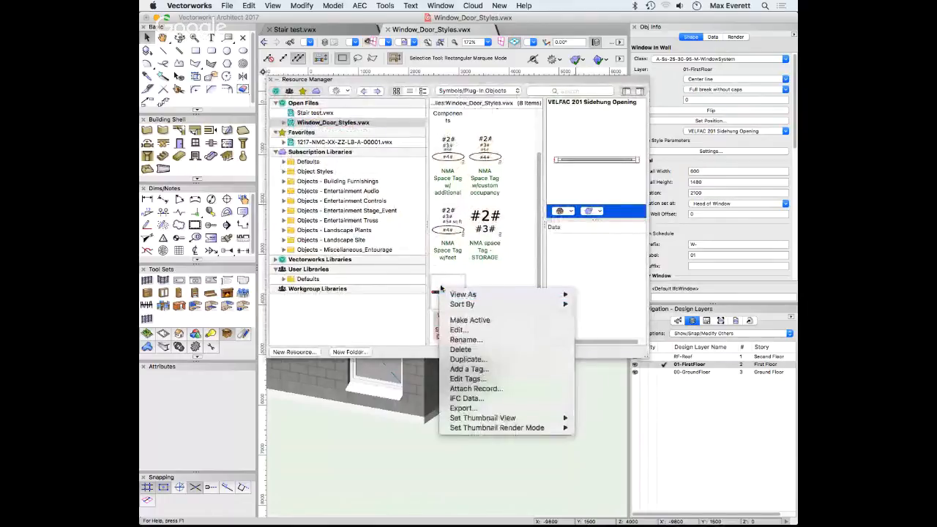
left_click(457, 335)
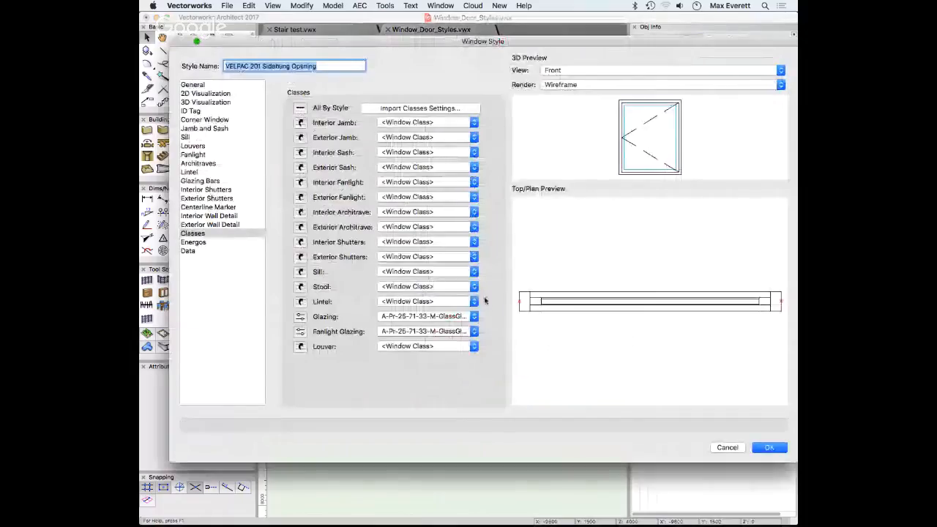
left_click(199, 181)
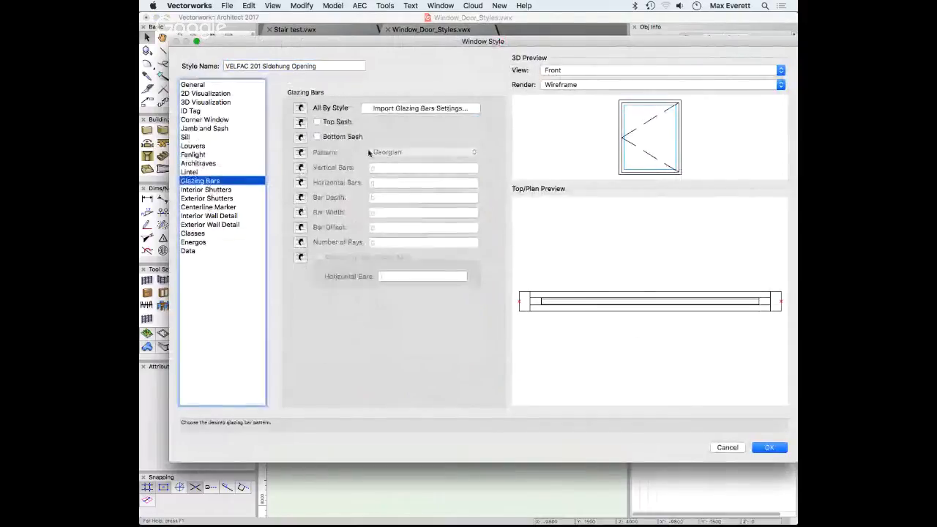
left_click(318, 137)
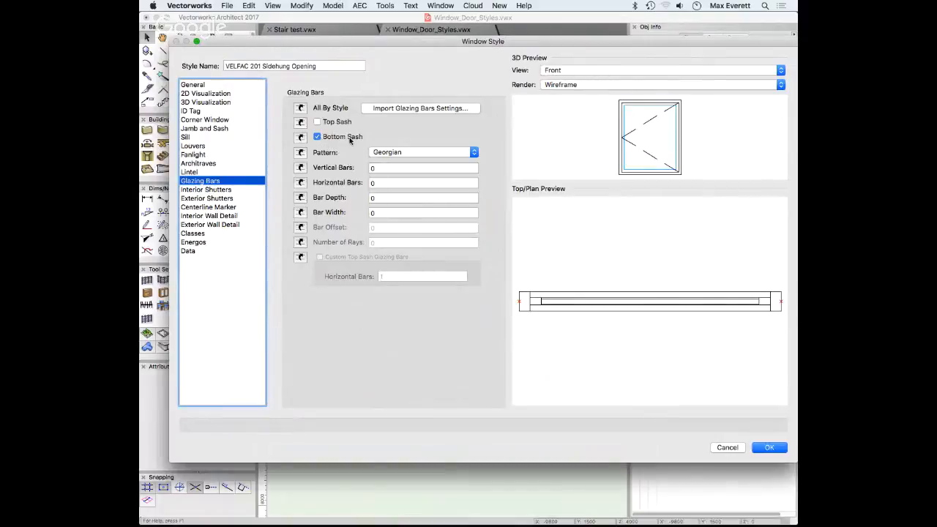
Set a Georgian bar pattern, 2 vertical and 2 horizontal bars, 25 deep and wide, and accept
left_click(400, 152)
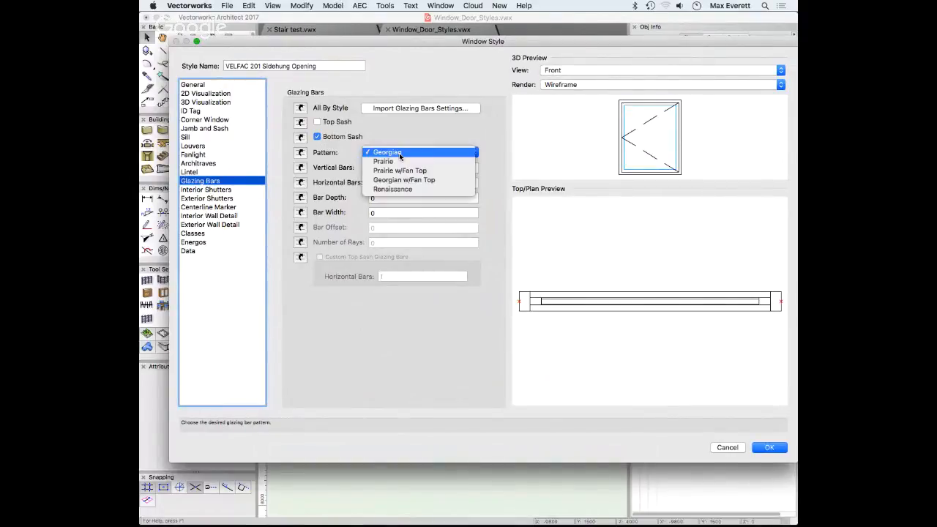
left_click(399, 192)
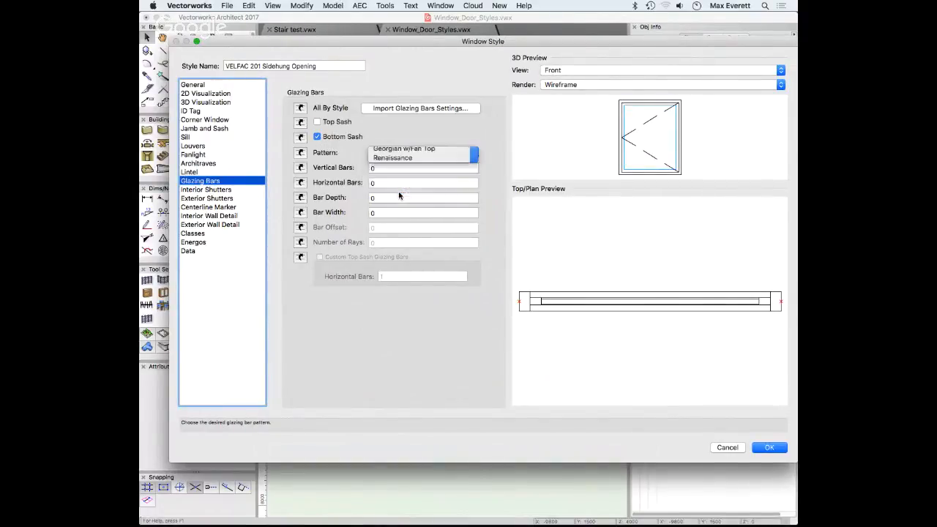
left_click(399, 197)
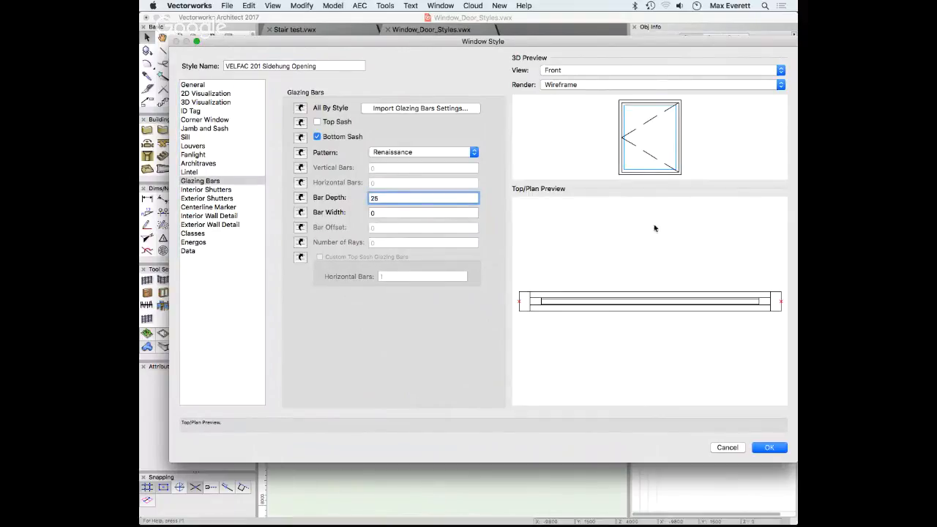
left_click(392, 212)
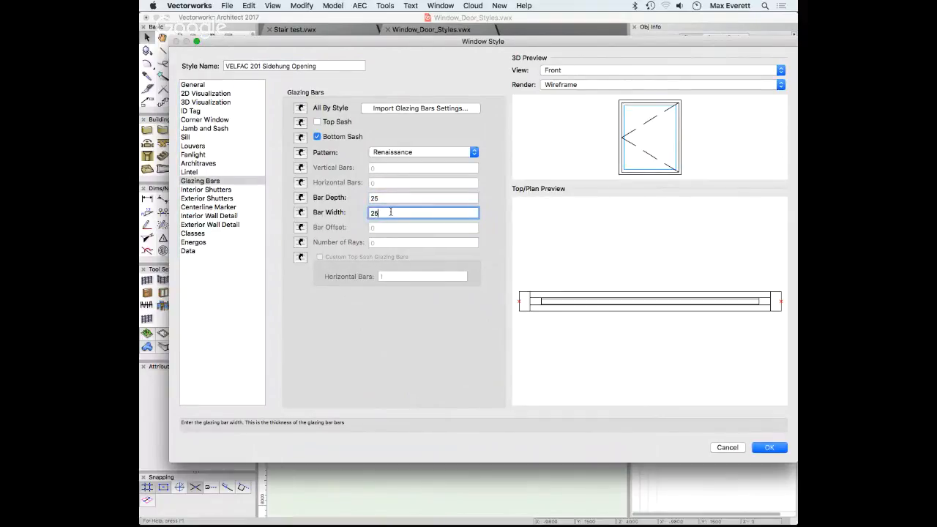
left_click(379, 198)
left_click(405, 155)
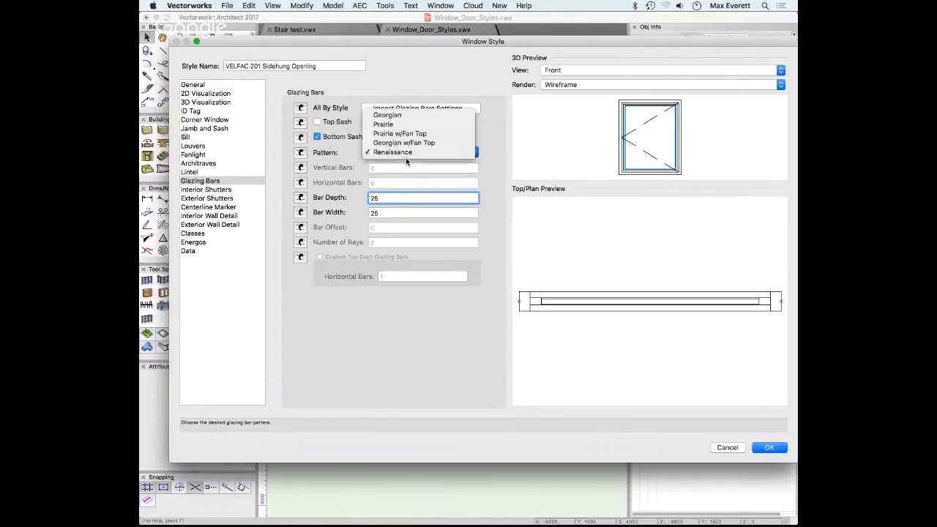
left_click(399, 117)
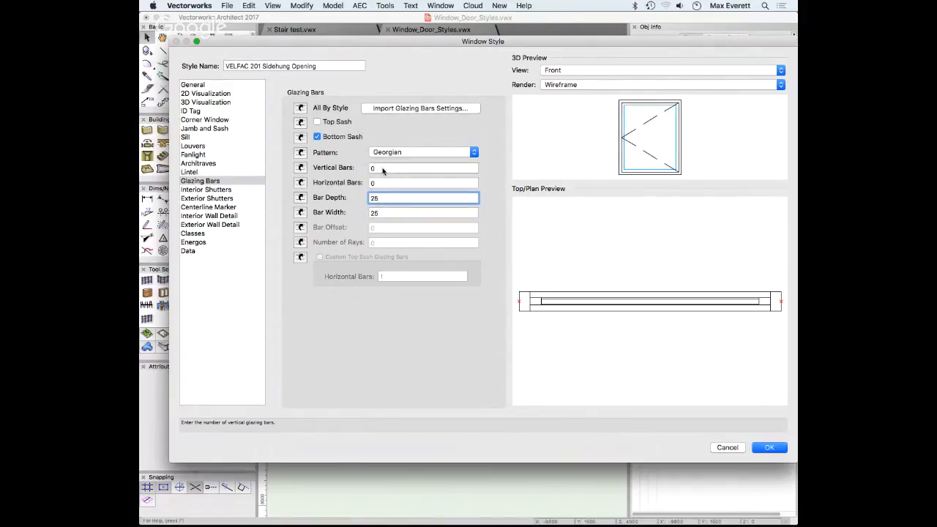
left_click(382, 169)
left_click(380, 183)
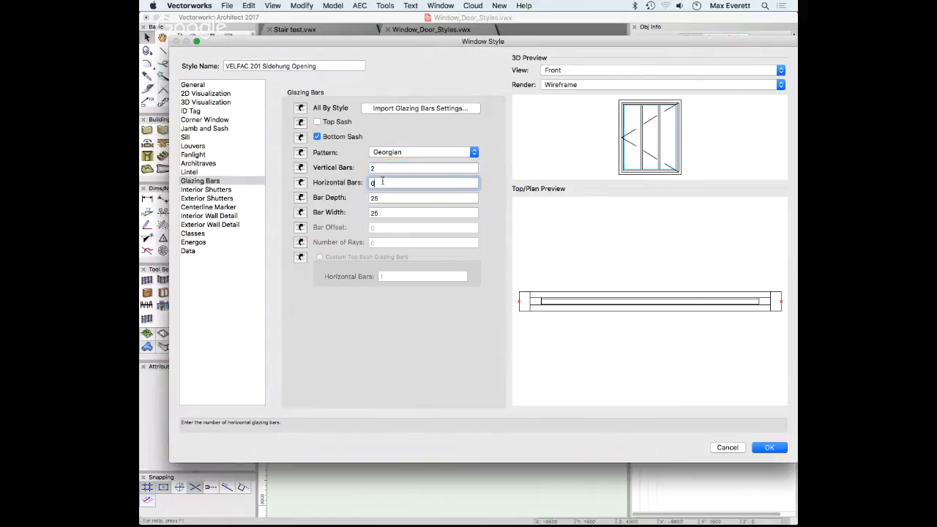
left_click(384, 197)
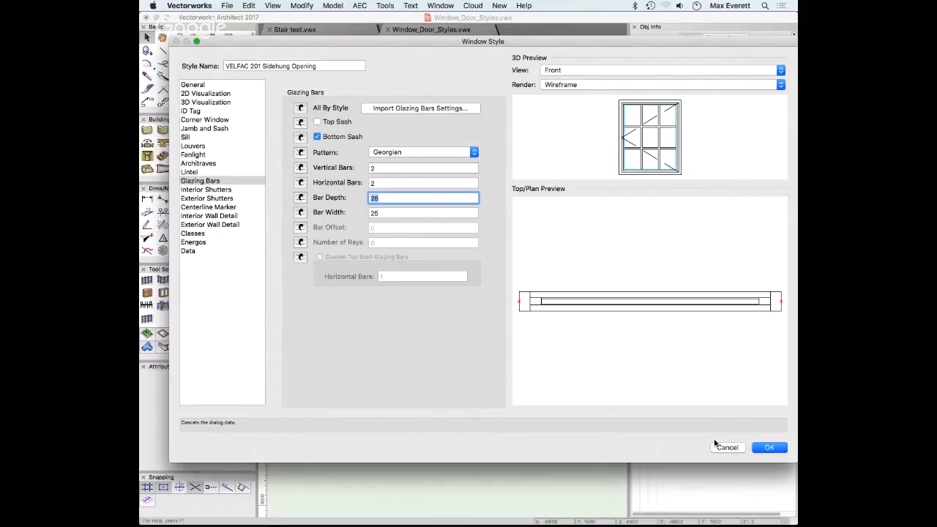
left_click(768, 450)
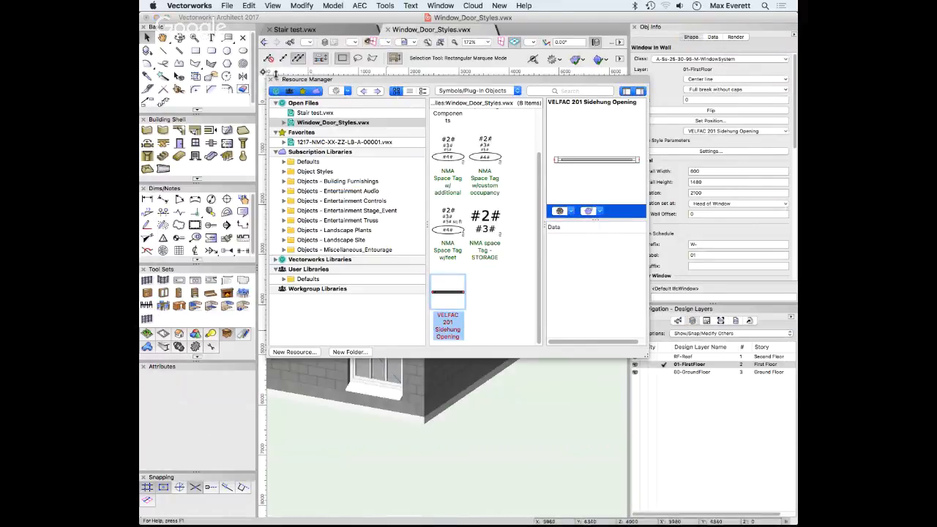
Roll up the Resource Manager and deselect the window to view the whole house
left_click(277, 80)
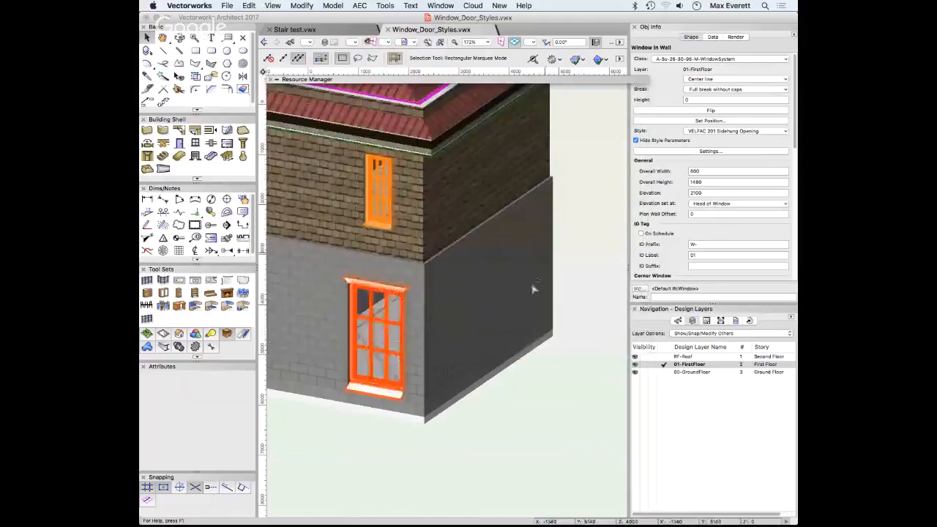
left_click(479, 286)
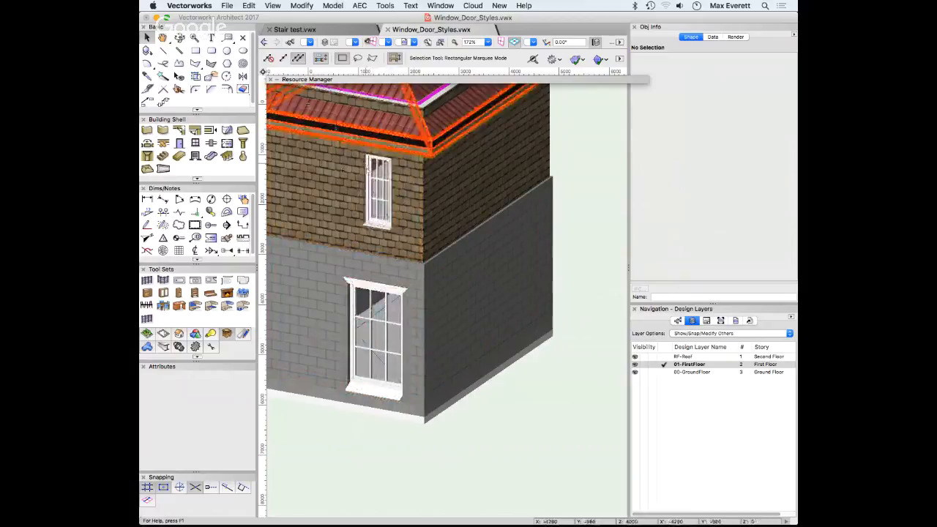
In the VELFAC 201 style's General settings, make the width set by style at 1000
left_click(277, 79)
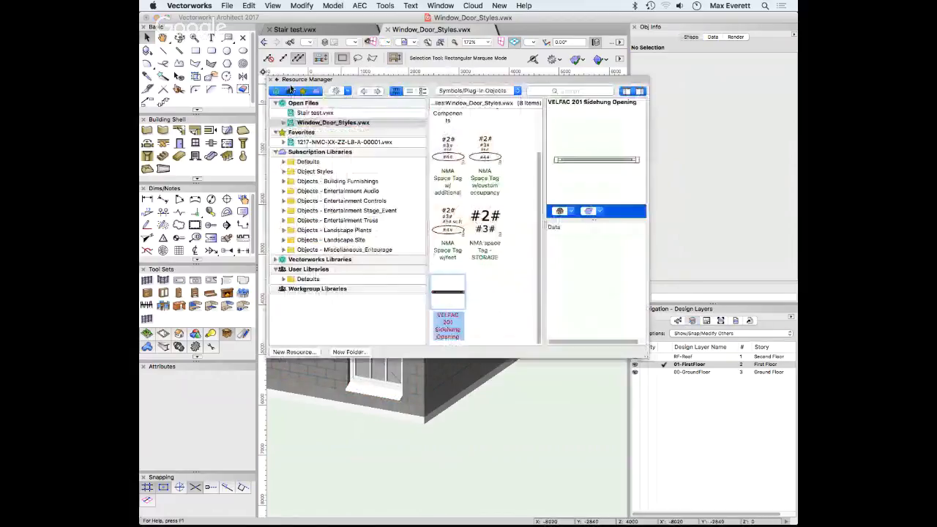
right_click(451, 289)
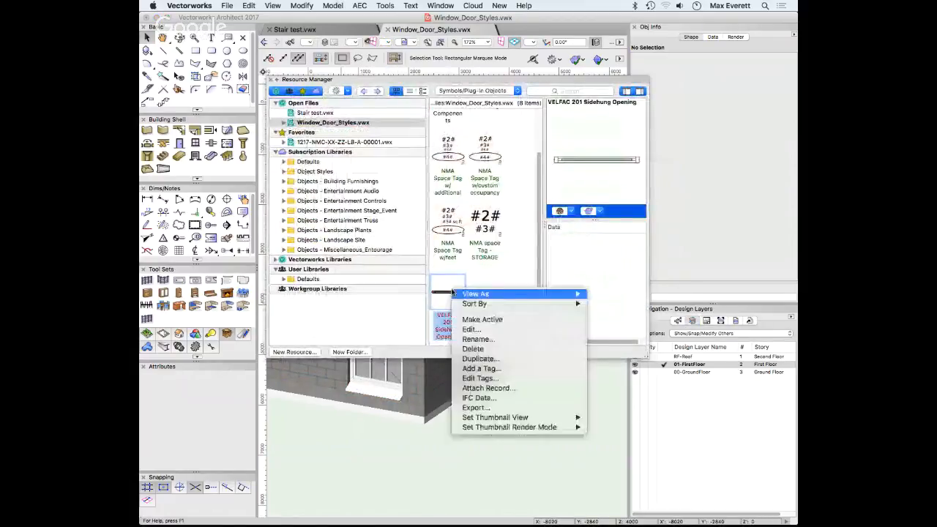
left_click(477, 333)
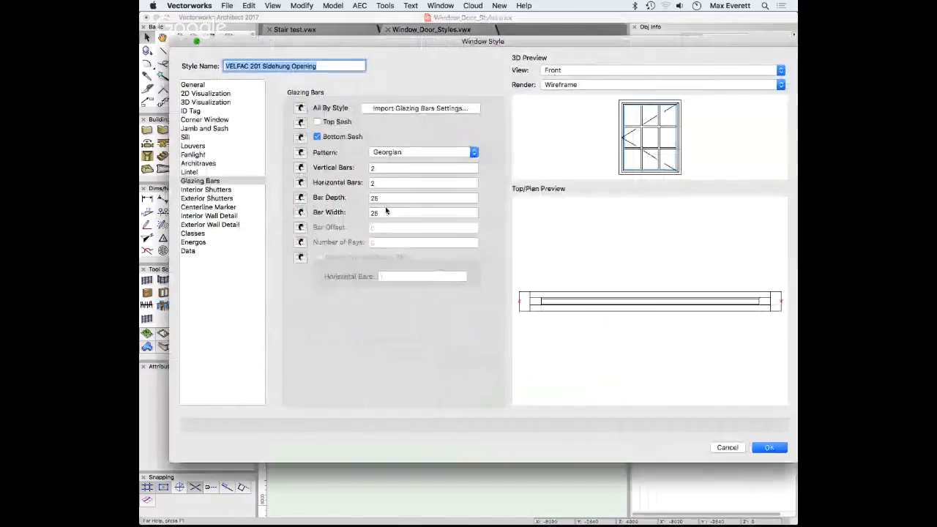
left_click(192, 85)
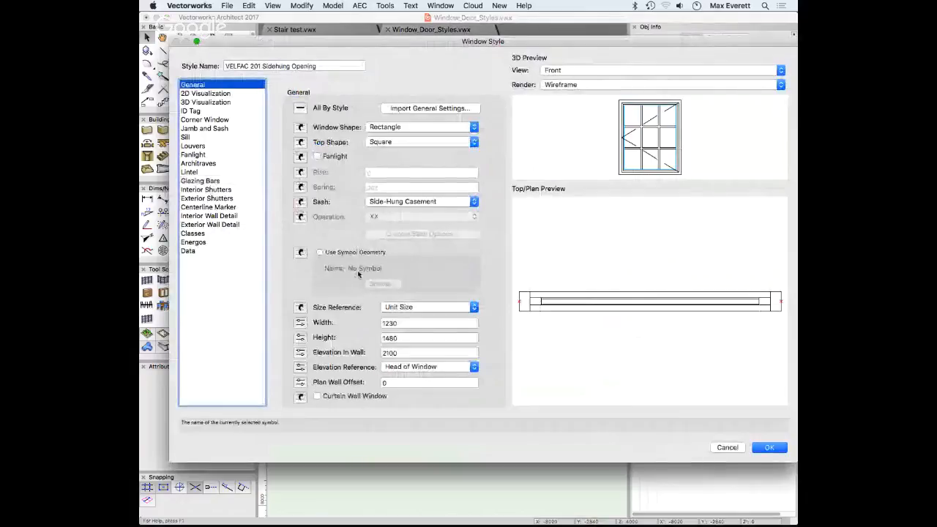
left_click(301, 323)
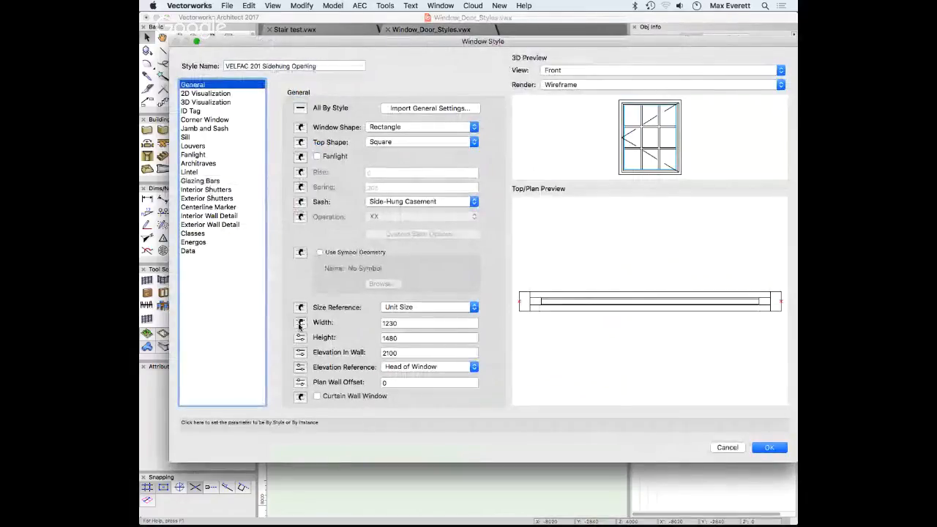
left_click(408, 323)
type("10")
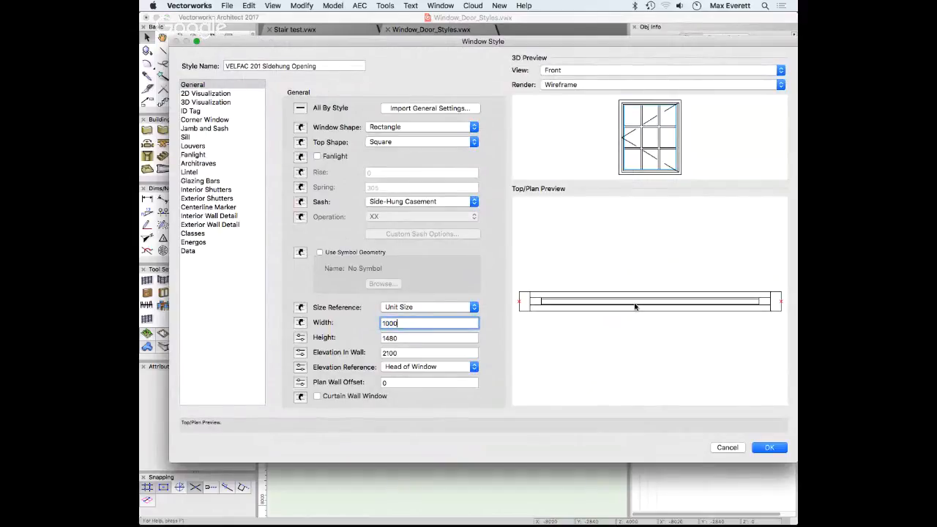
type("00")
key("Return")
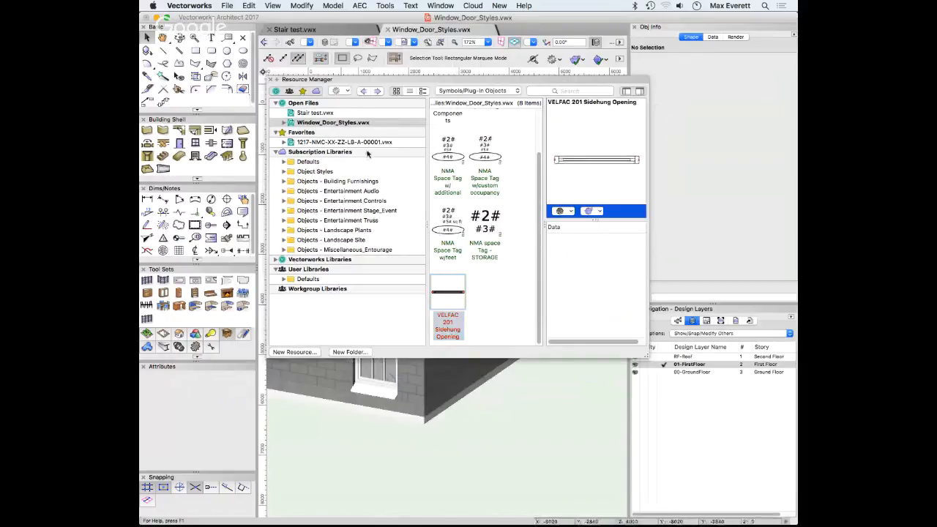
Roll up the resource palette and zoom out, then back in on the house's windows
left_click(277, 79)
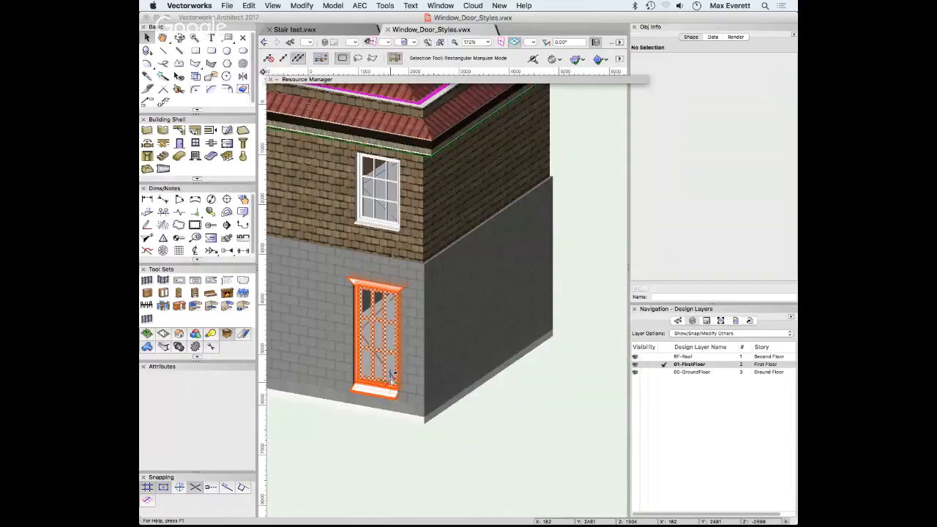
scroll(377, 337, "down", 4)
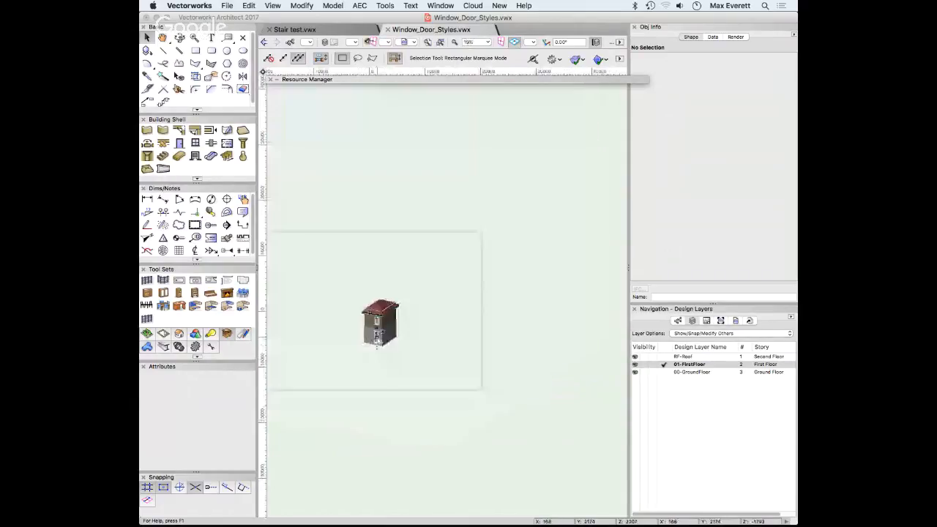
scroll(377, 337, "up", 1)
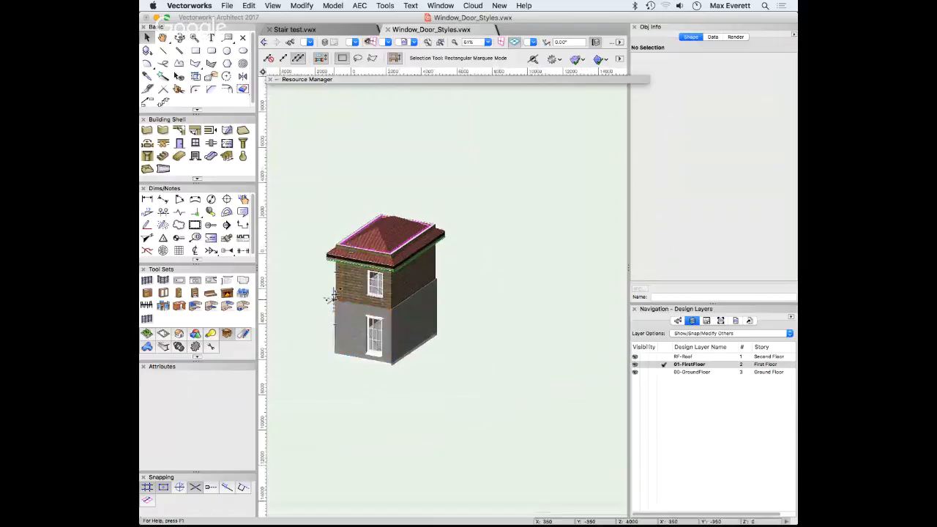
scroll(334, 291, "up", 3)
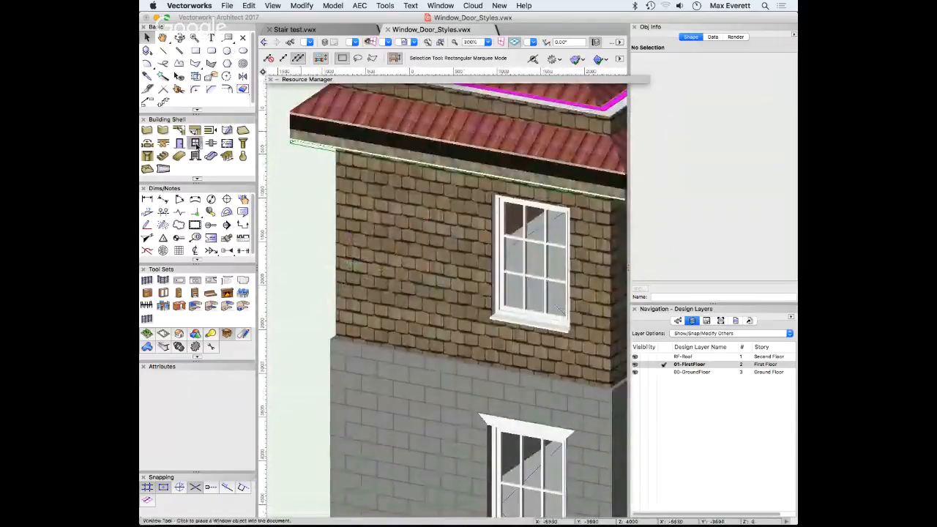
Start the Window tool in Top/Plan view with only the active first-floor layer shown
left_click(196, 143)
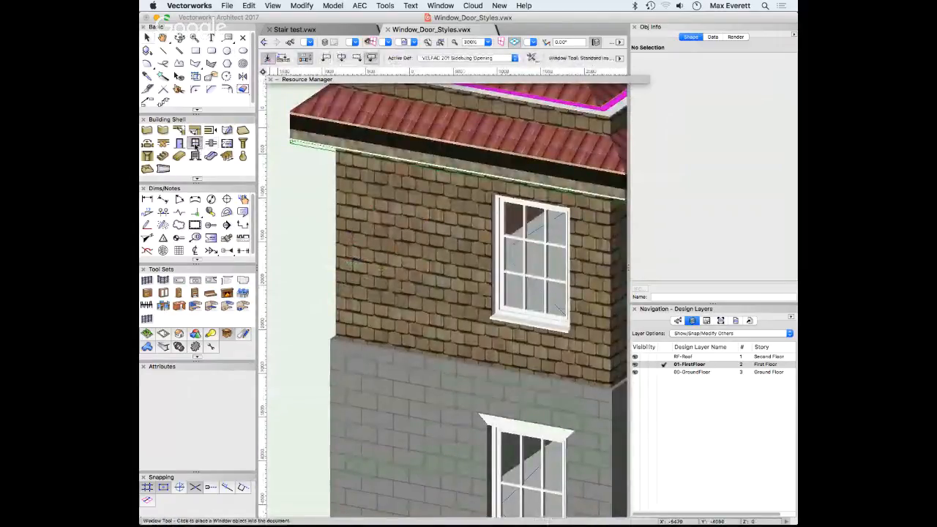
key("super+5")
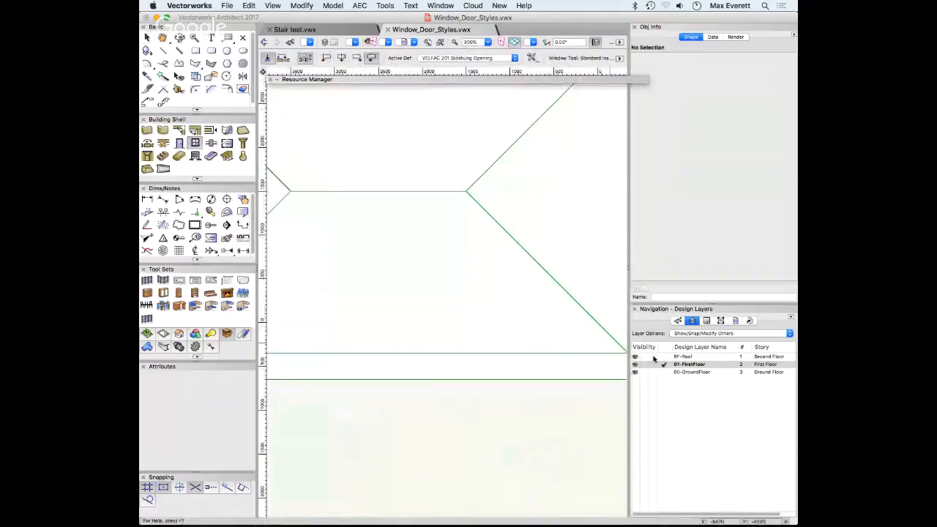
left_click(721, 333)
left_click(695, 299)
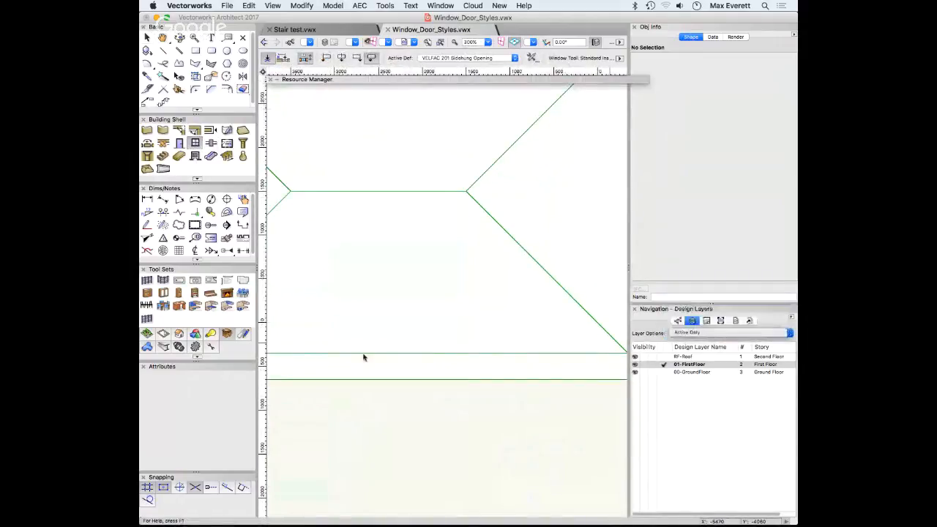
key("space")
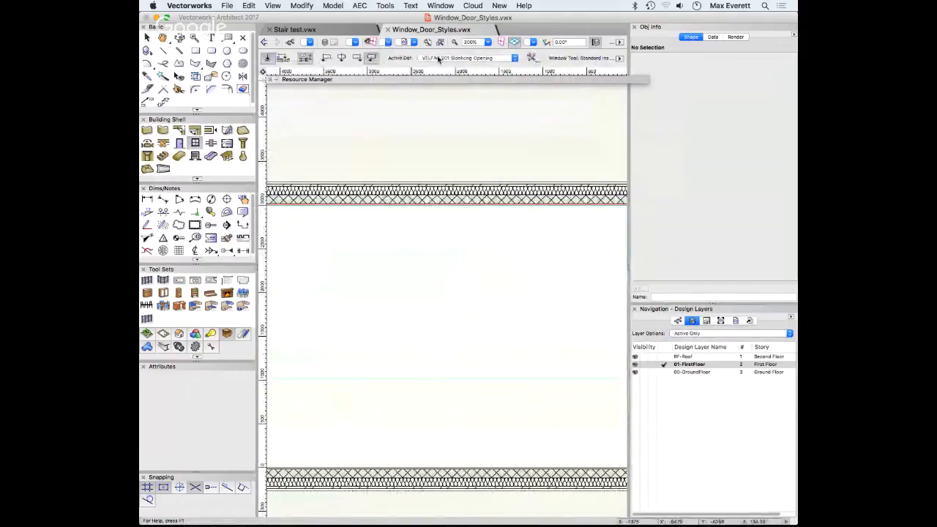
Choose Window Tilt&Turn from the generic Standard Windows library as the window style
left_click(457, 59)
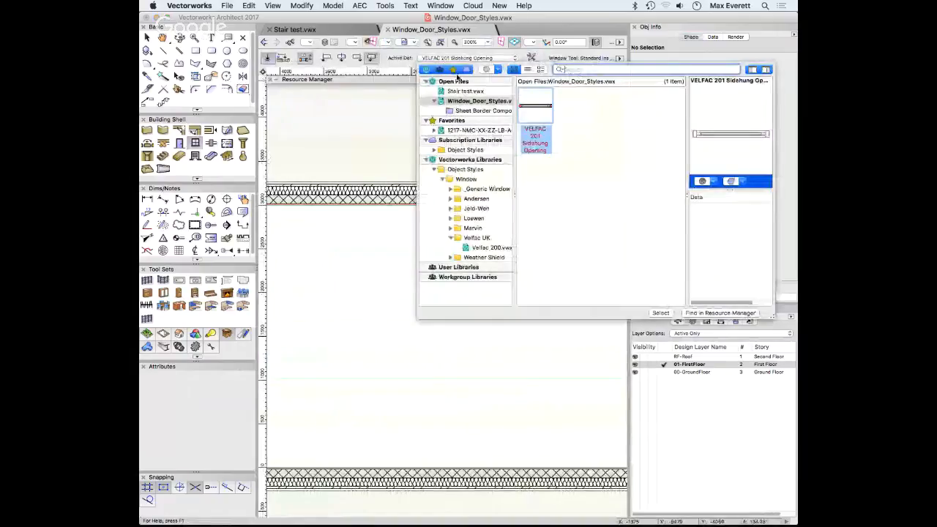
left_click(434, 101)
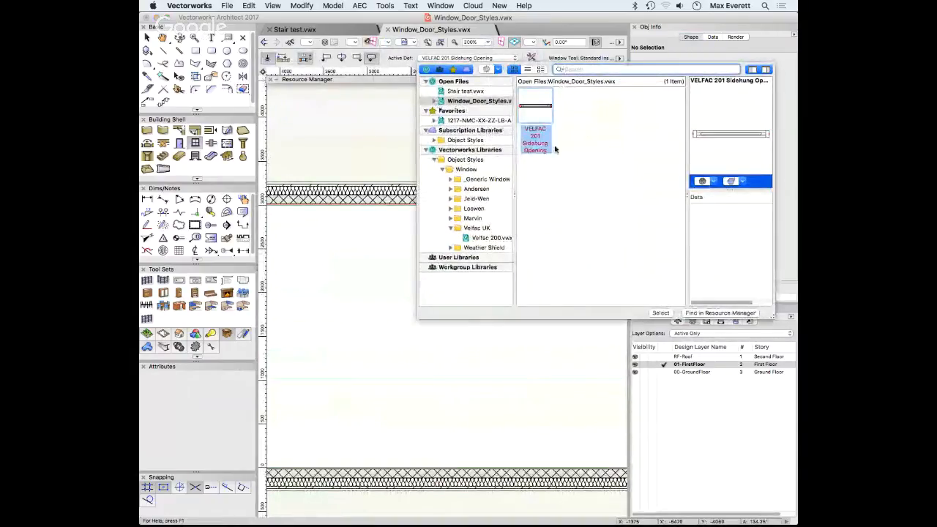
left_click(450, 228)
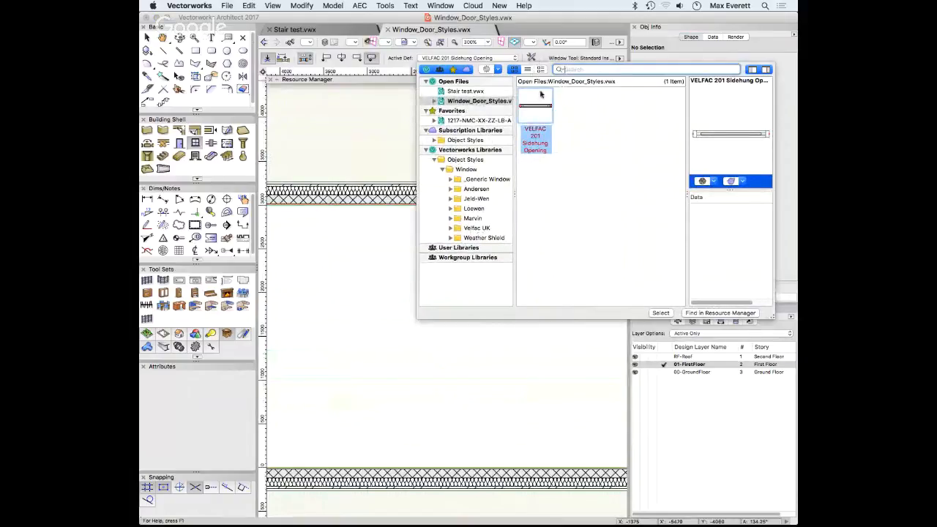
left_click(450, 179)
left_click(489, 188)
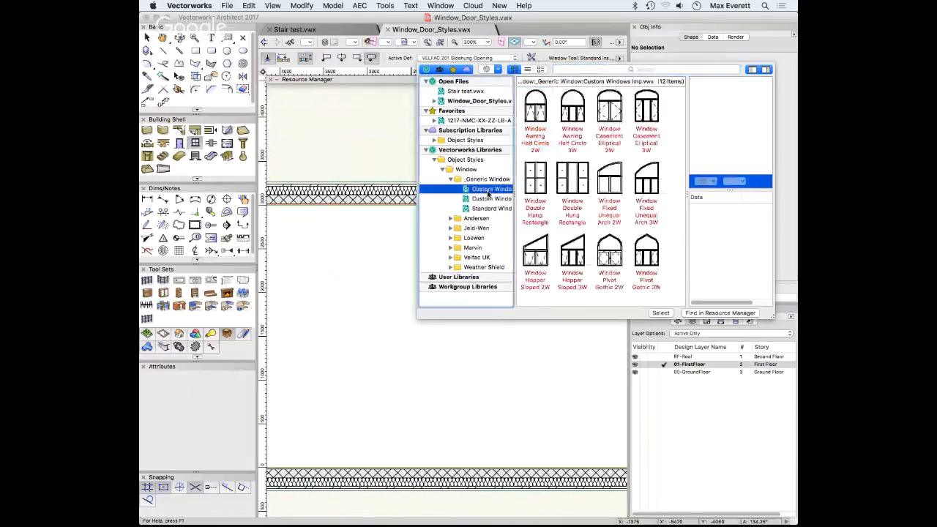
left_click(489, 199)
left_click(489, 209)
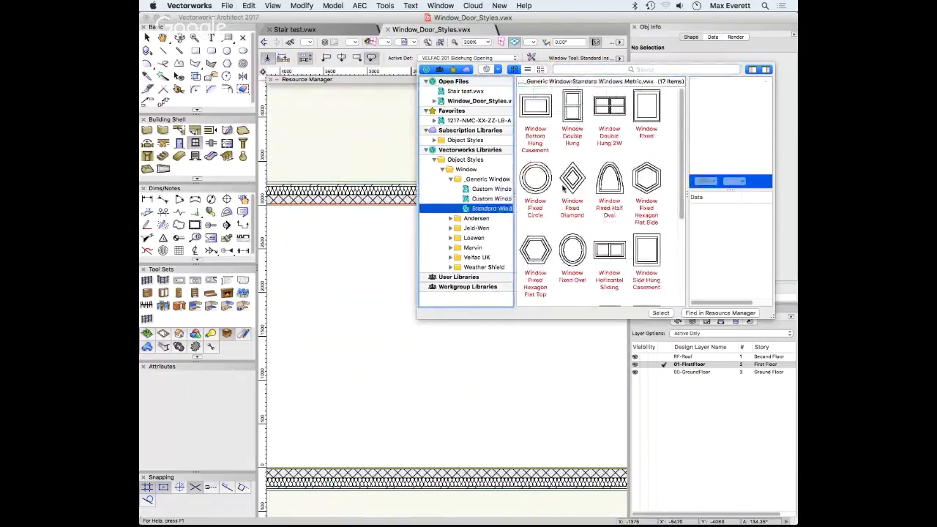
scroll(648, 256, "down", 5)
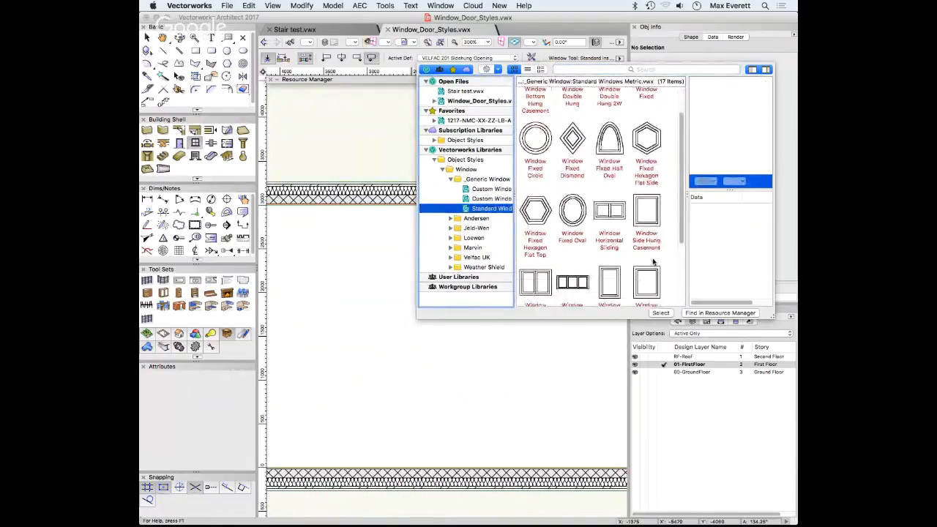
left_click(610, 229)
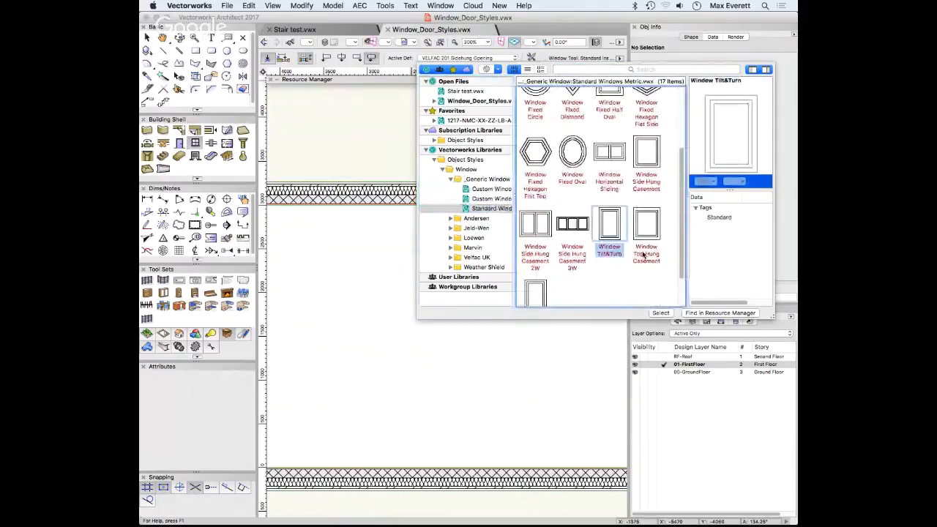
left_click(660, 312)
left_click(431, 193)
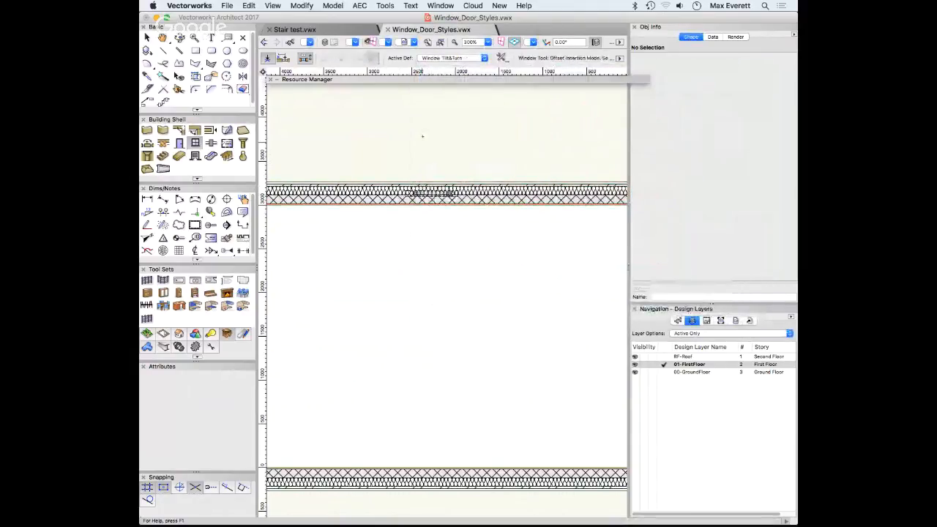
Insert the Window Tilt&Turn window into the upper wall and open its settings
left_click(438, 148)
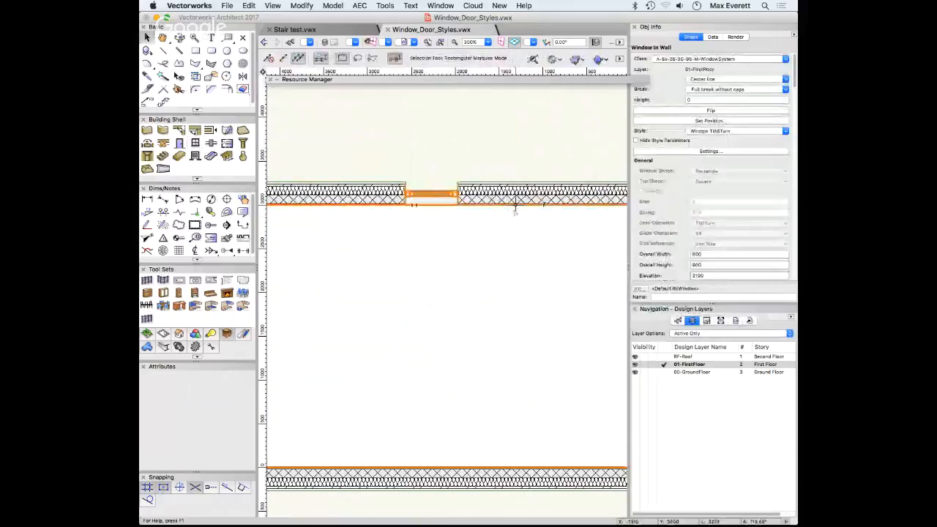
key("x")
left_click(710, 151)
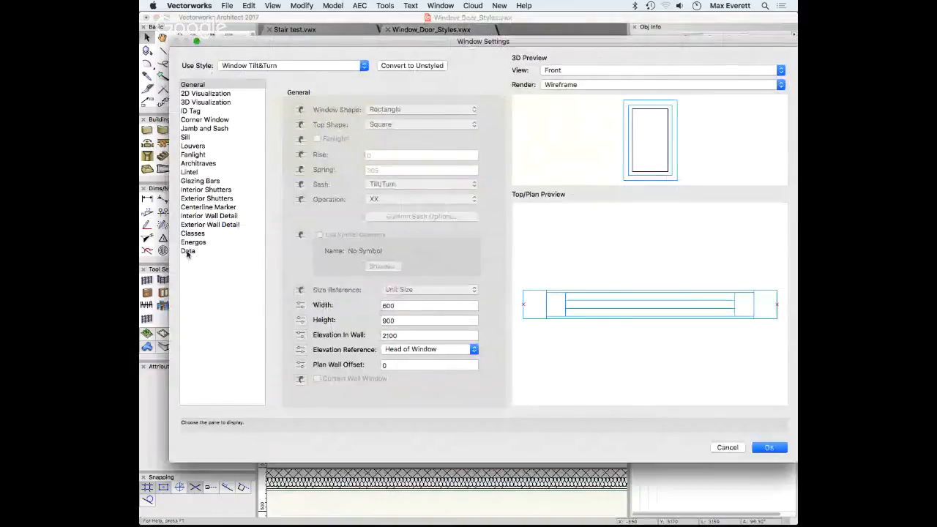
Browse the window's class settings, cancel without changes, and reopen the settings
left_click(191, 235)
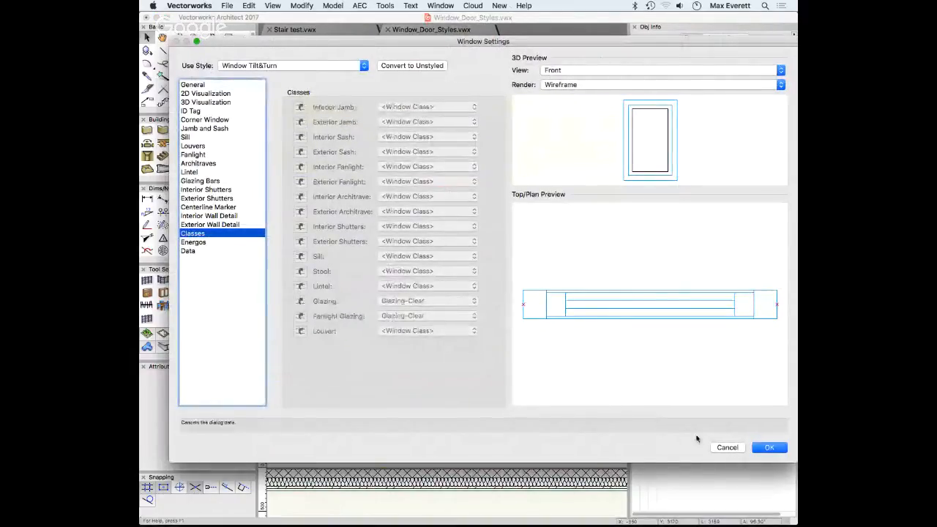
left_click(400, 66)
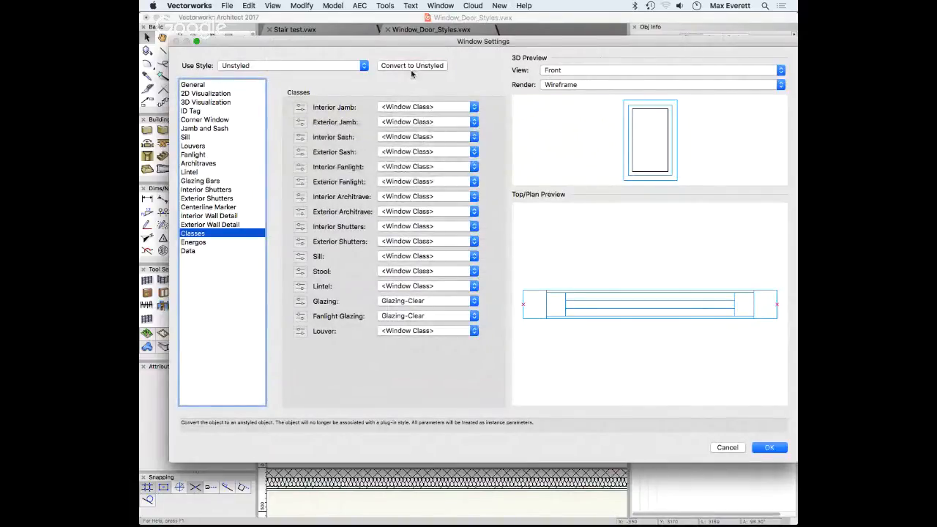
left_click(404, 302)
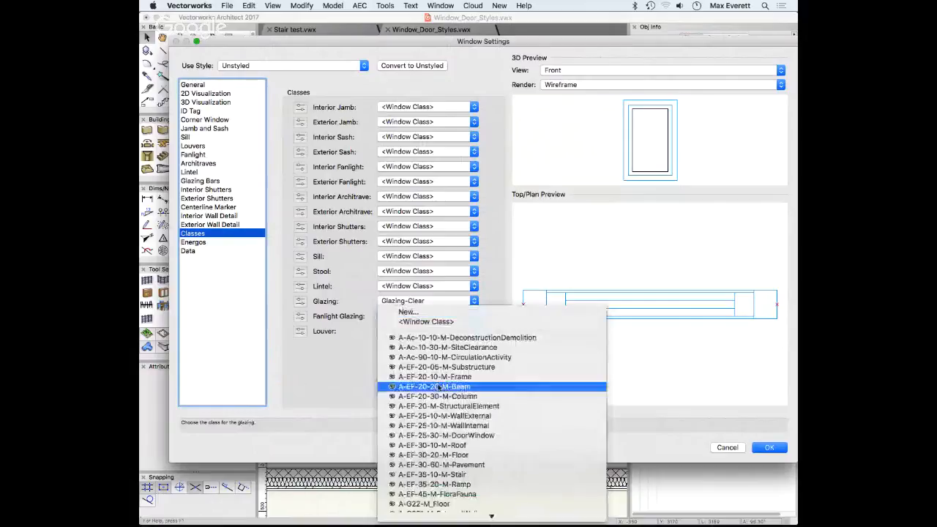
scroll(441, 396, "down", 15)
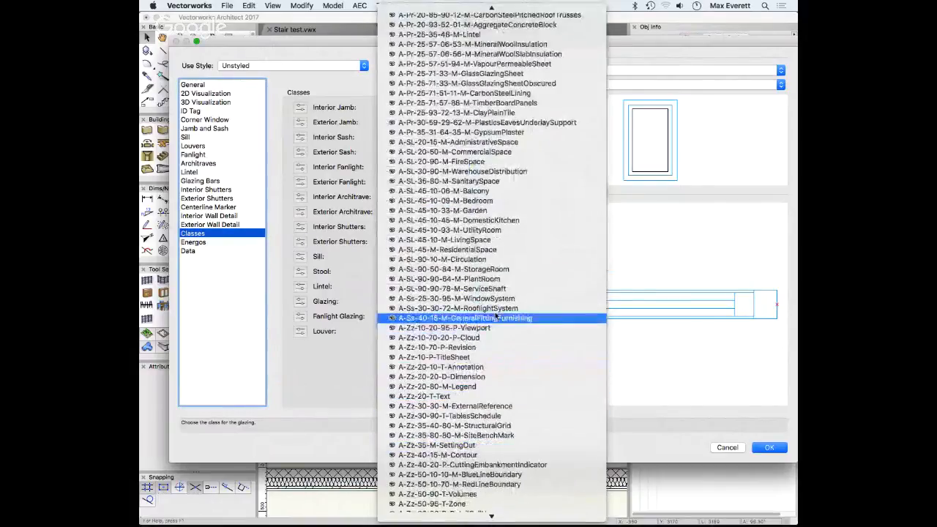
left_click(732, 449)
left_click(728, 448)
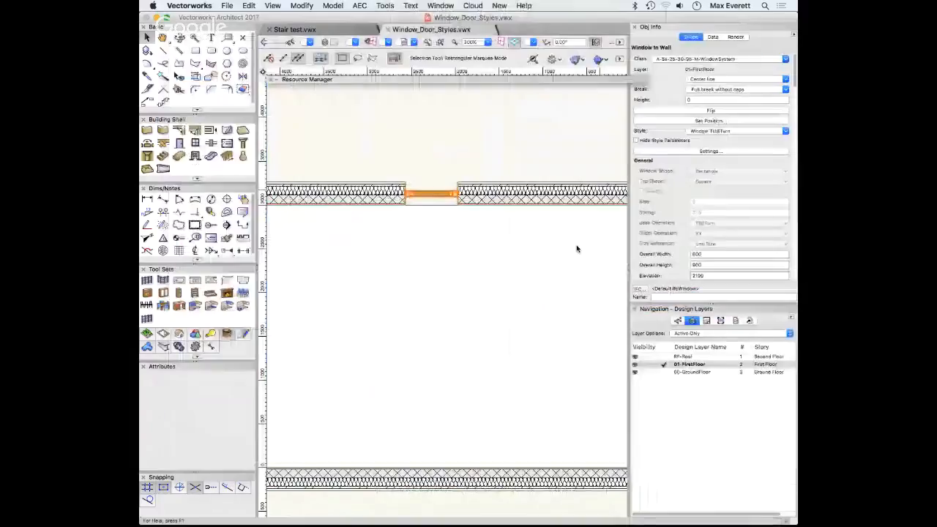
left_click(714, 150)
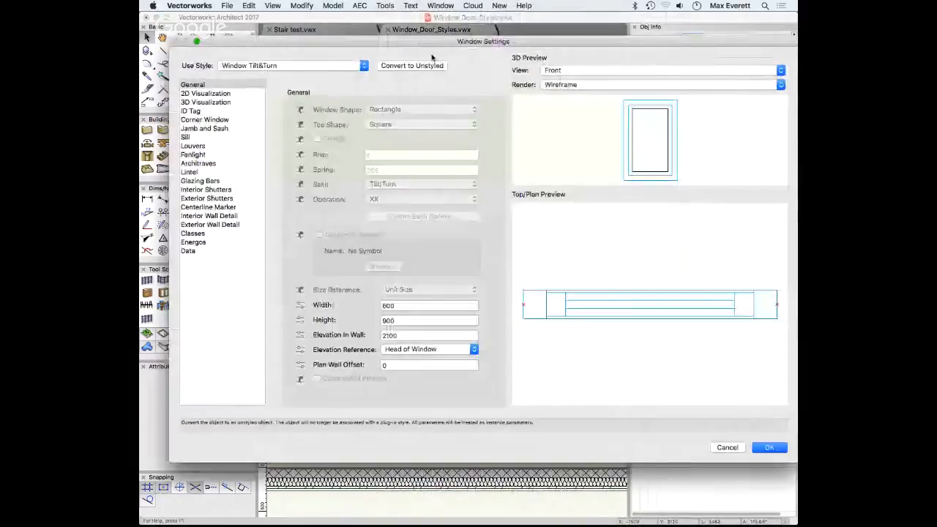
Convert the window to unstyled and make it a 1000-wide Half Circle
left_click(396, 67)
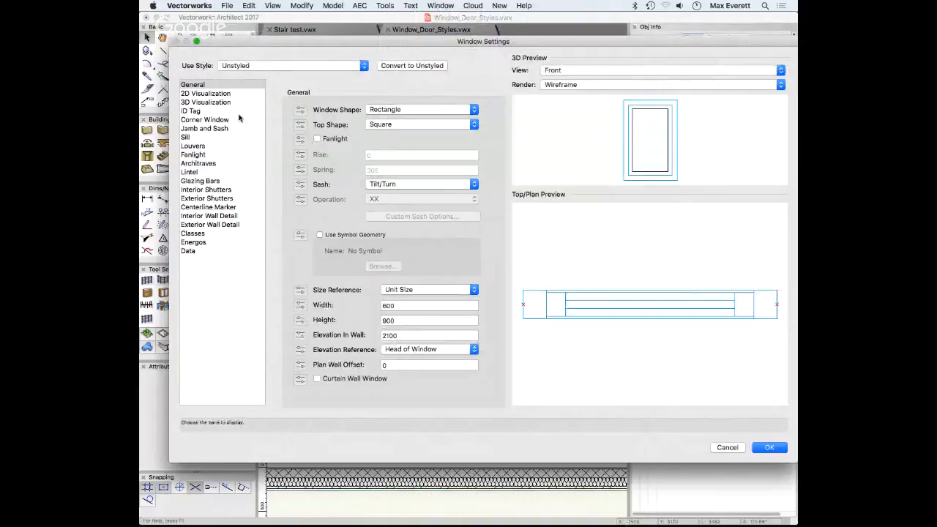
left_click(384, 111)
left_click(388, 140)
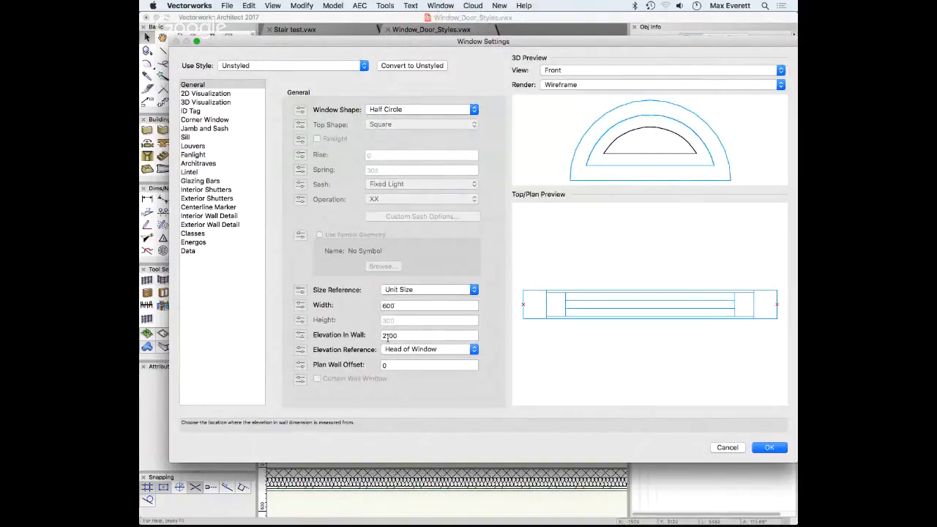
double_click(393, 307)
type("1000")
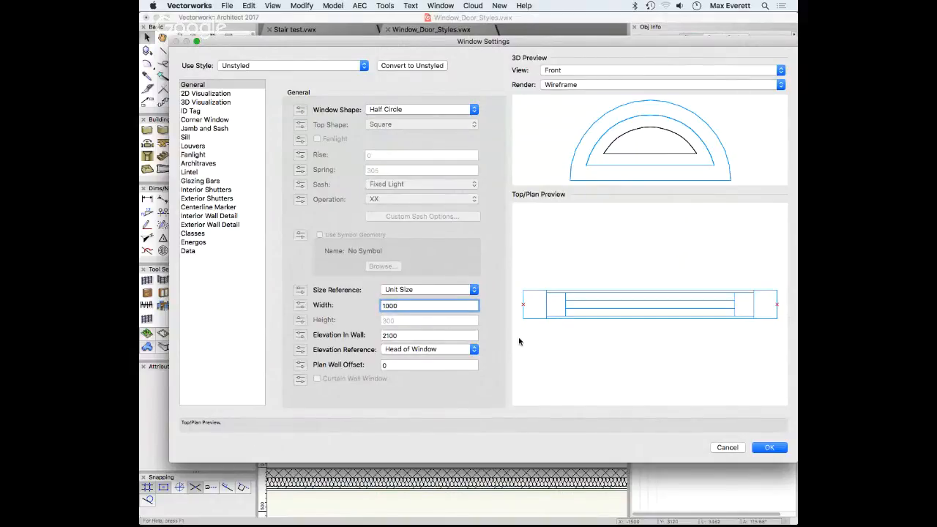
left_click(443, 335)
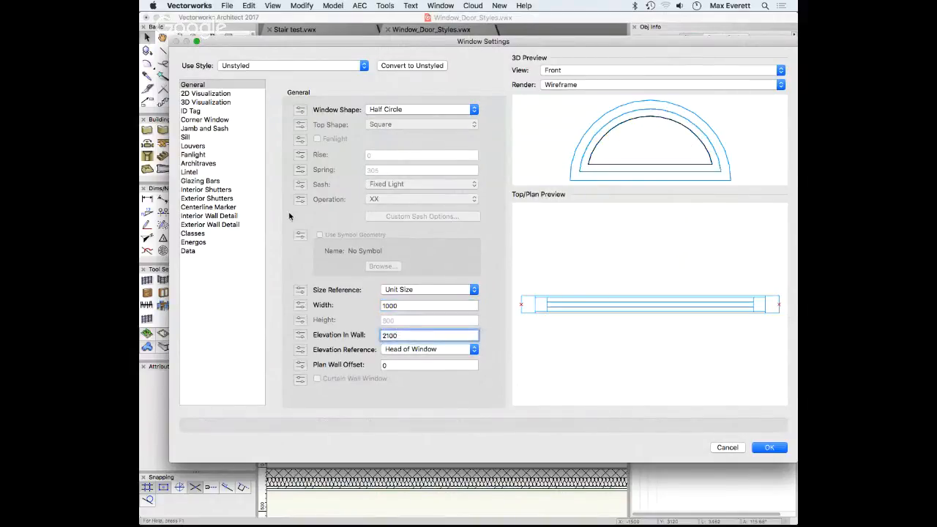
Assign the obscured glass sheet class to both Glazing and Fanlight Glazing, then accept
left_click(194, 234)
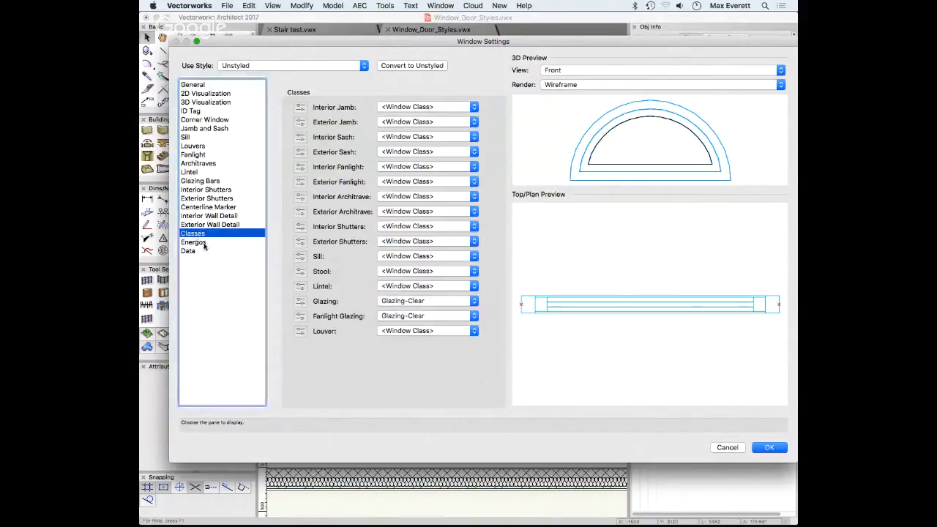
left_click(449, 299)
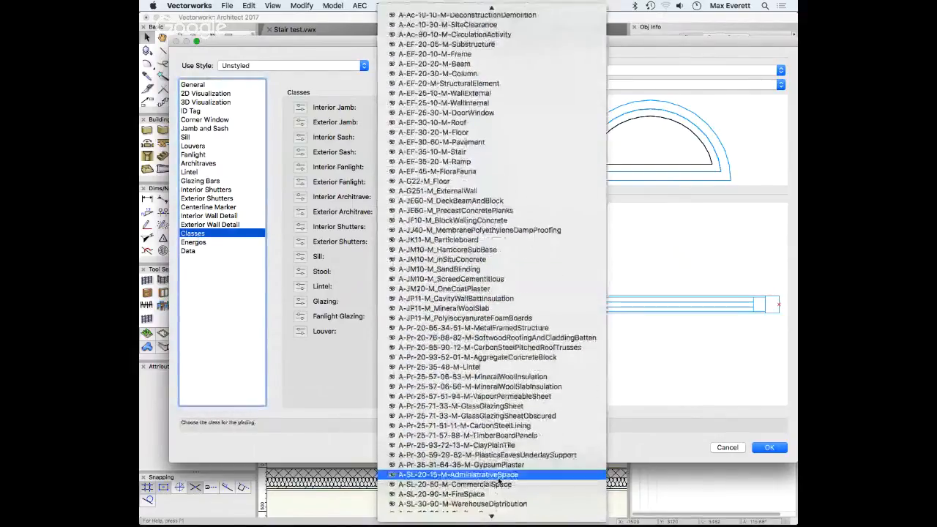
left_click(500, 366)
left_click(423, 316)
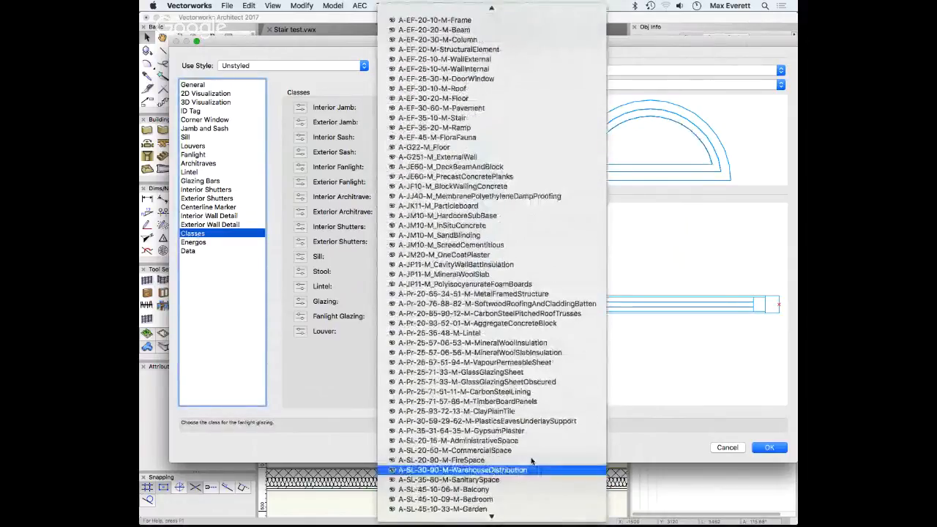
left_click(513, 382)
left_click(770, 447)
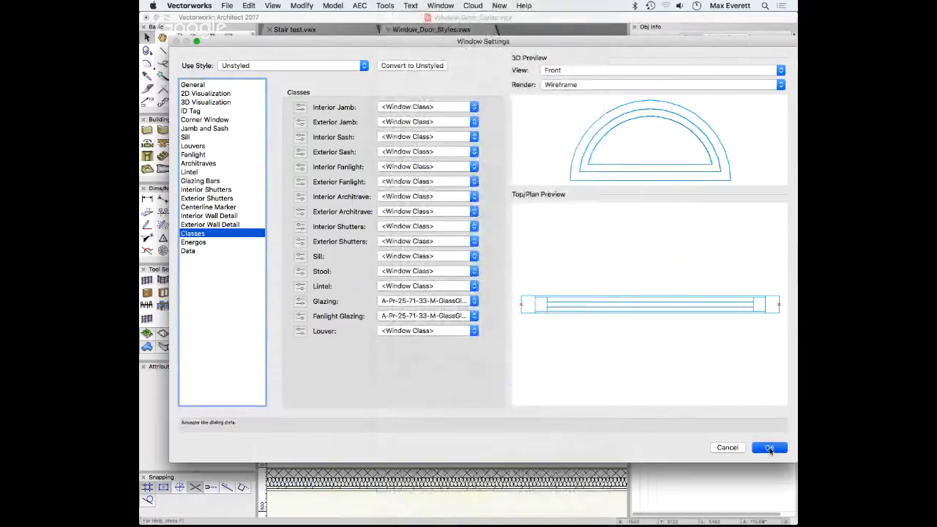
Orbit into 3D and start a new plug-in style from the unstyled half-circle window
middle_click_drag(530, 161, 484, 256, "ctrl")
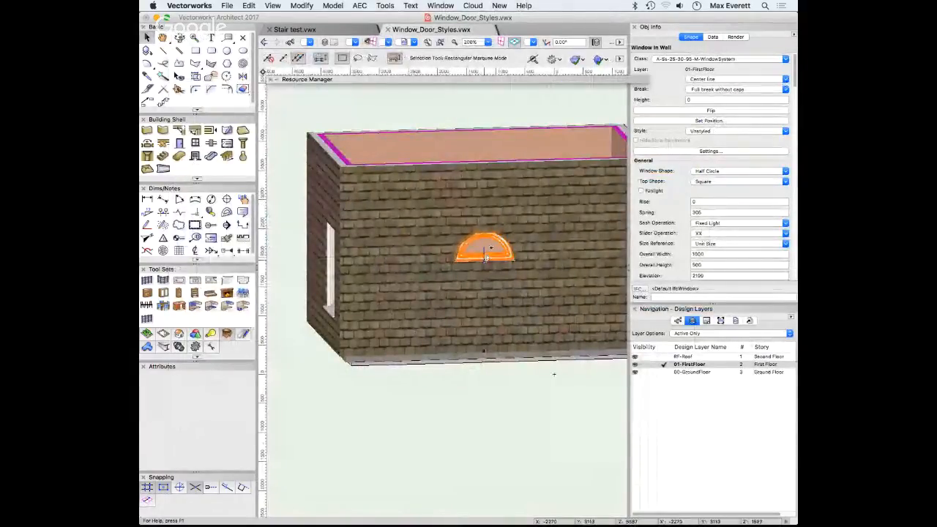
right_click(485, 256)
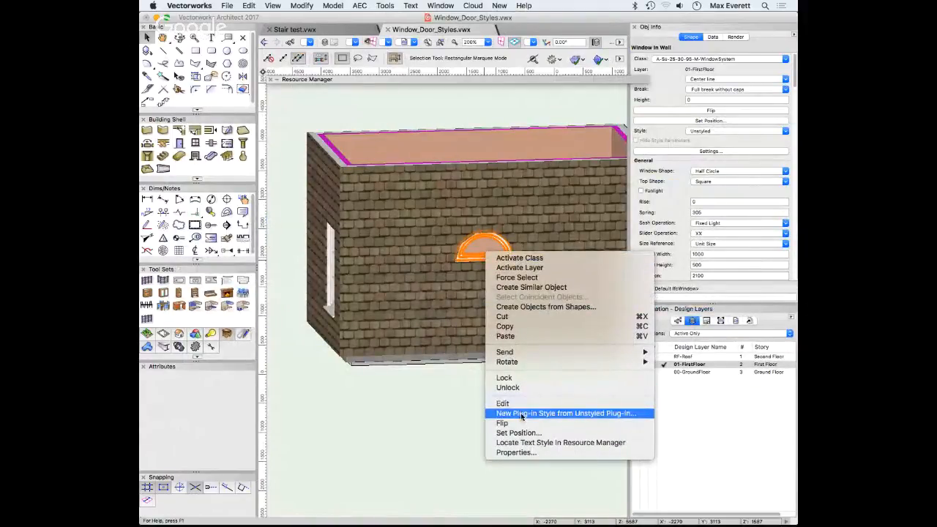
left_click(411, 430)
left_click(699, 133)
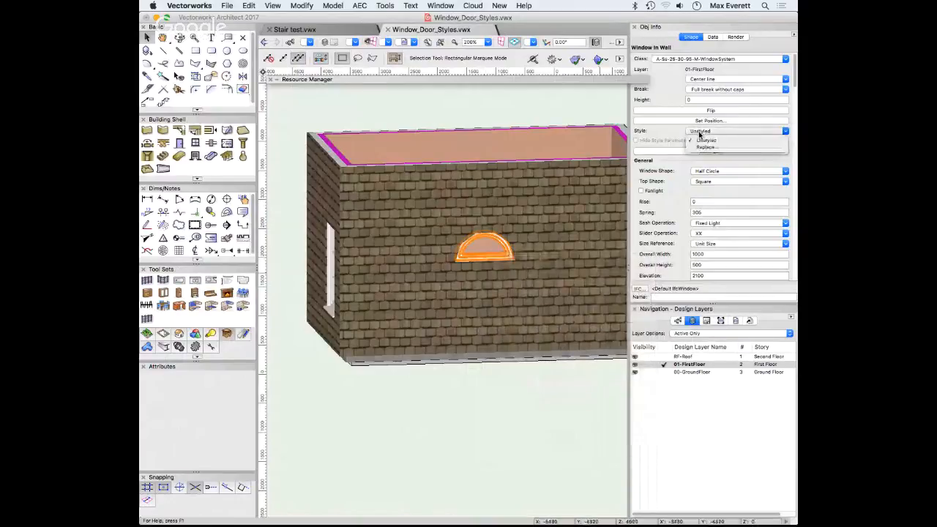
left_click(667, 132)
scroll(683, 147, "down", 1)
scroll(683, 146, "down", 6)
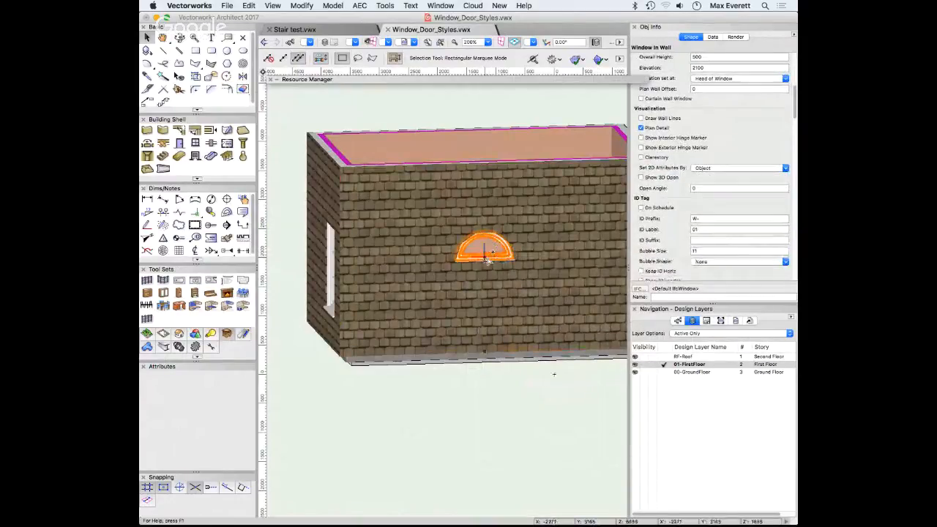
right_click(487, 253)
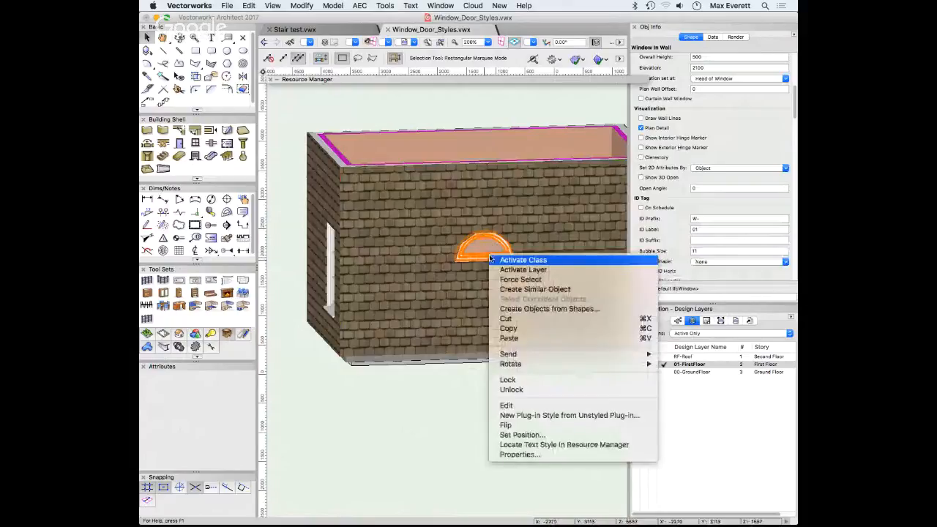
left_click(530, 415)
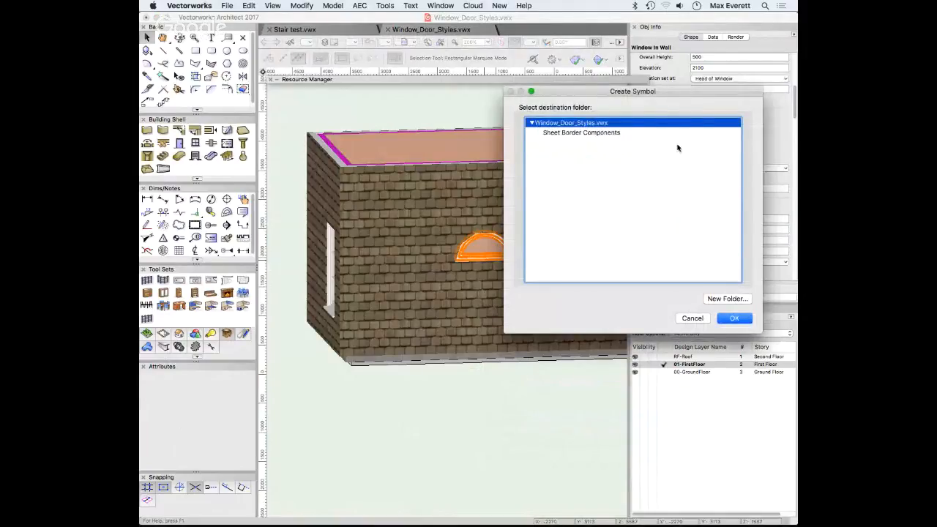
Store the new window style in the current file under the name NMA-Window01
left_click(735, 318)
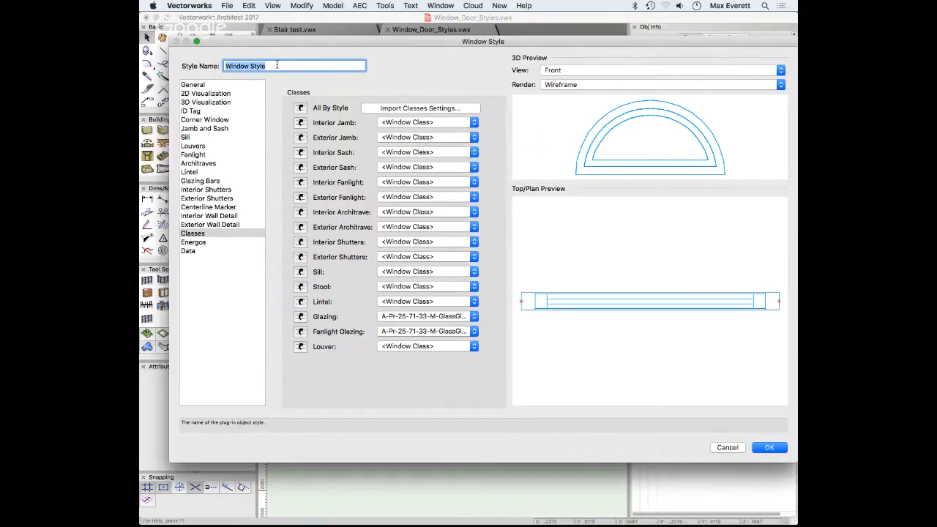
type("NMA-Window01")
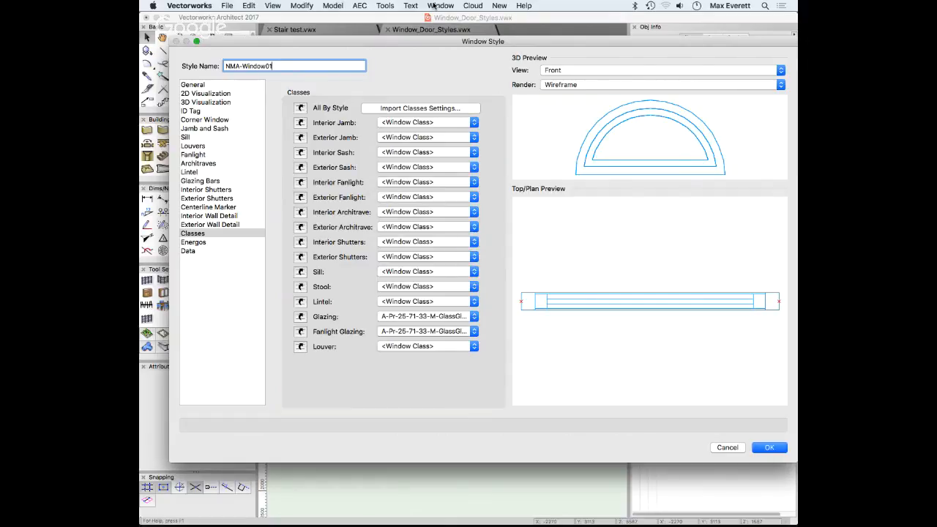
key("Return")
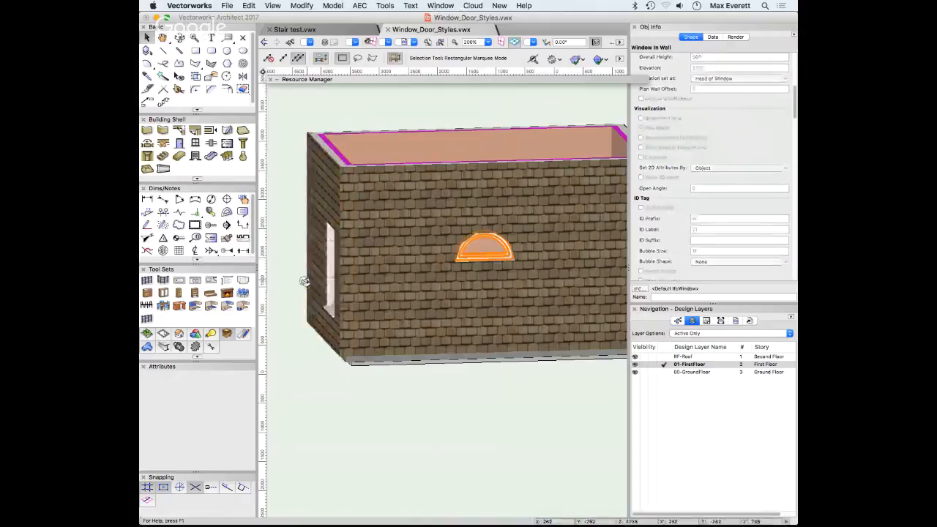
Orbit to the left wall and replace its window's style with NMA-Window01
middle_click_drag(303, 282, 402, 311, "ctrl")
left_click(354, 292)
scroll(721, 199, "down", 10)
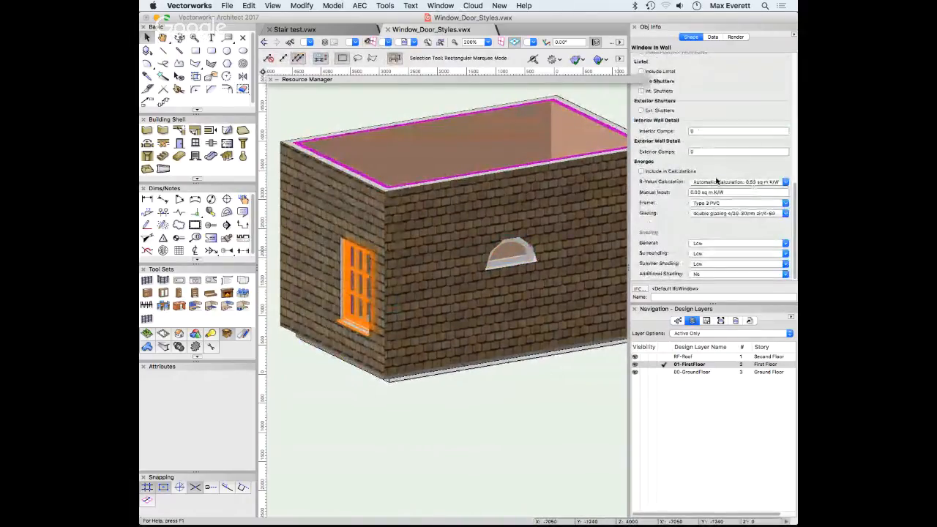
scroll(784, 98, "up", 10)
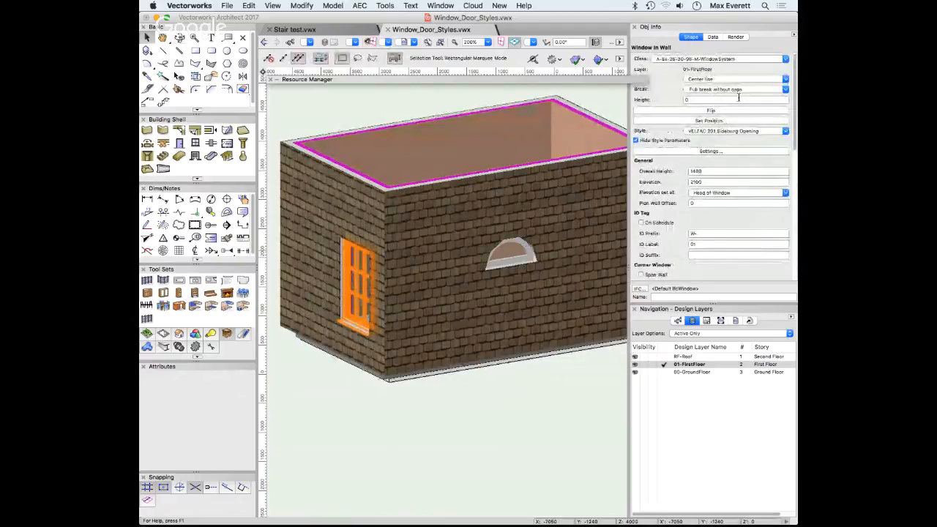
left_click(707, 131)
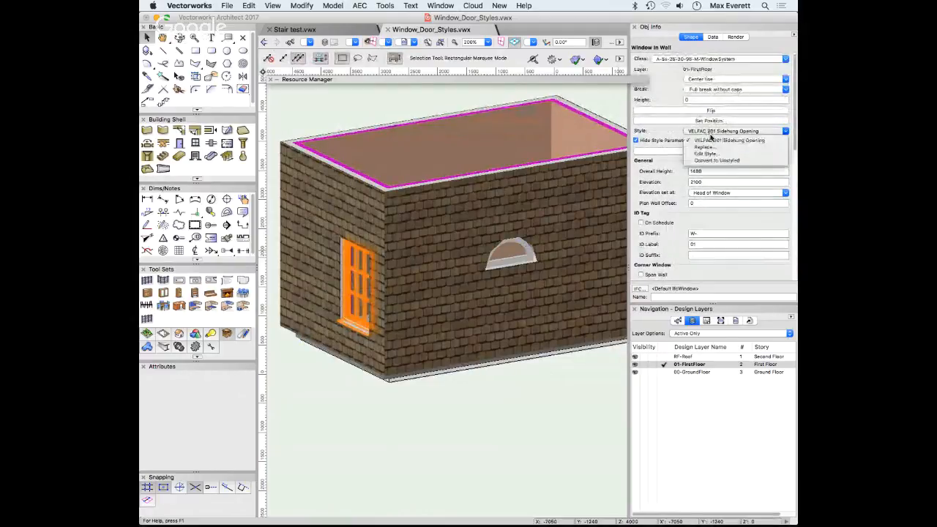
left_click(704, 147)
left_click(488, 168)
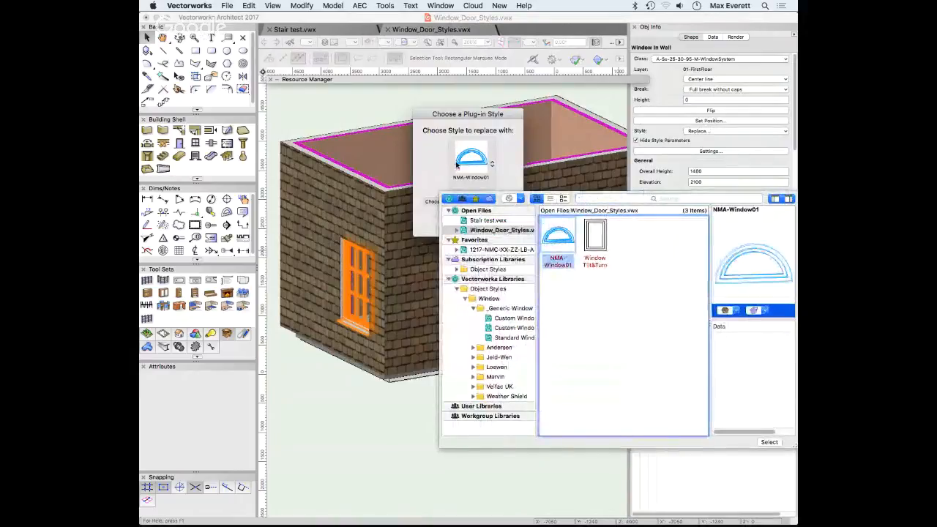
double_click(558, 245)
left_click(496, 223)
left_click(352, 121)
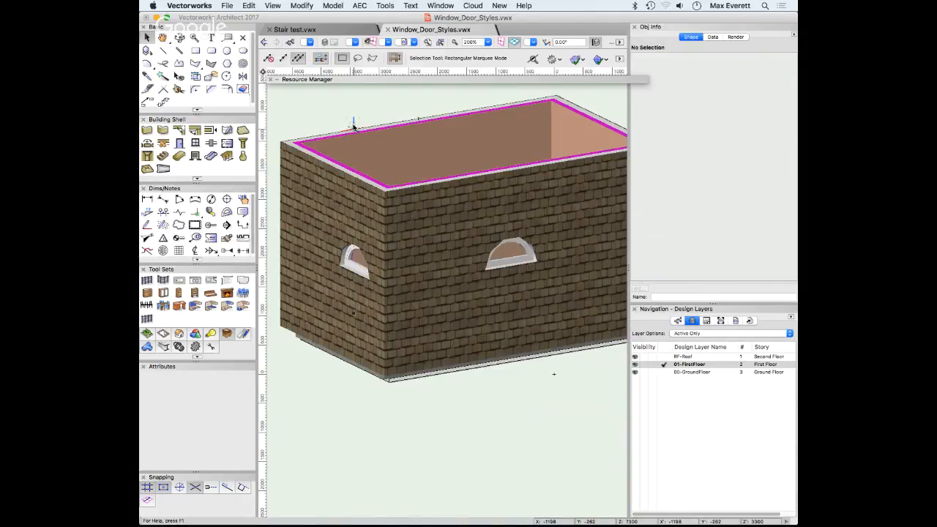
mouse_move(293, 520)
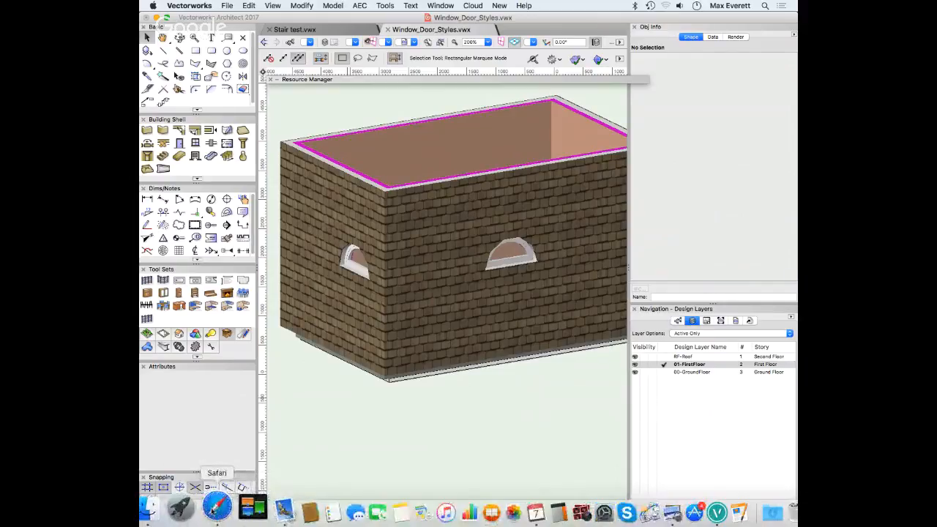
Switch to Safari, bring the Hangouts On Air window forward, and stop the live broadcast
left_click(217, 507)
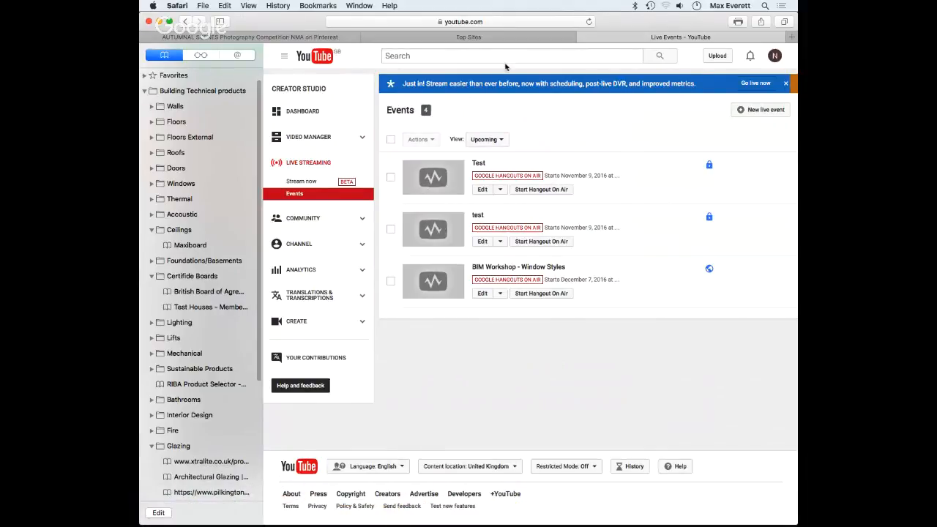
key("ctrl+Up")
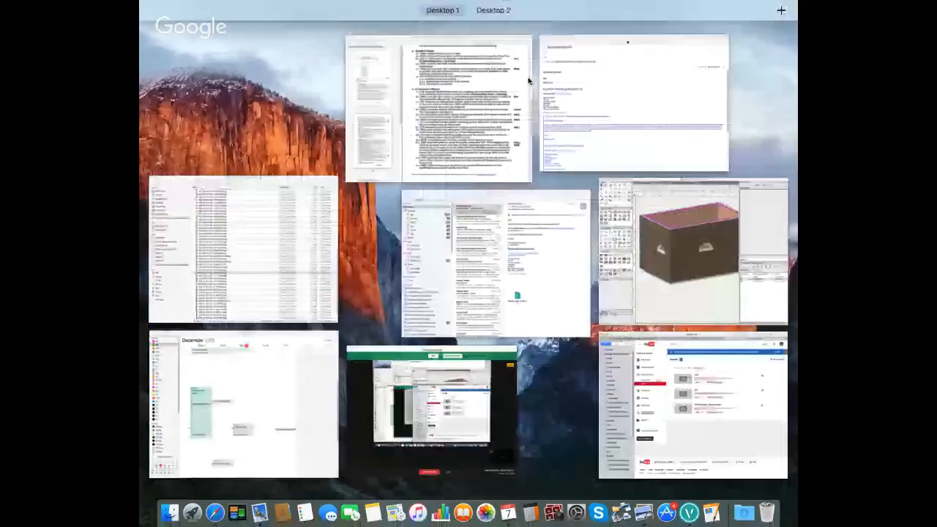
left_click(451, 459)
left_click(451, 454)
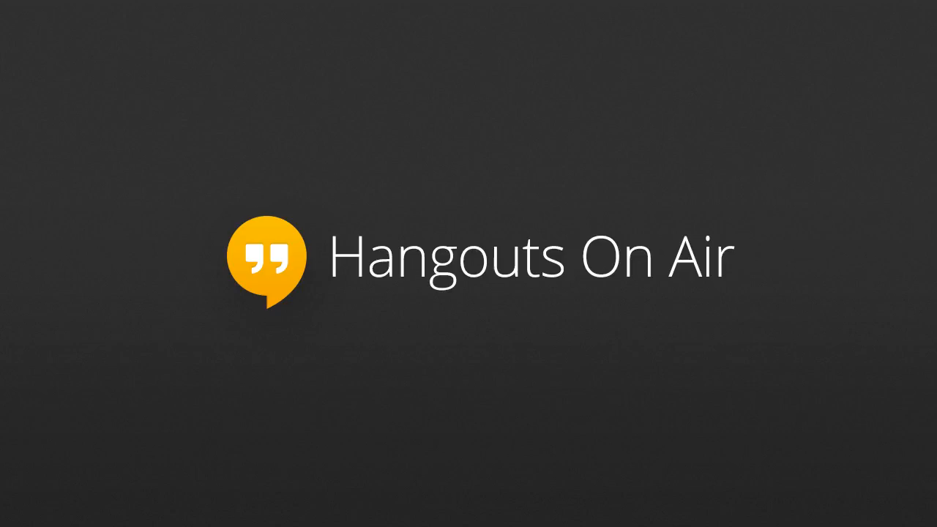